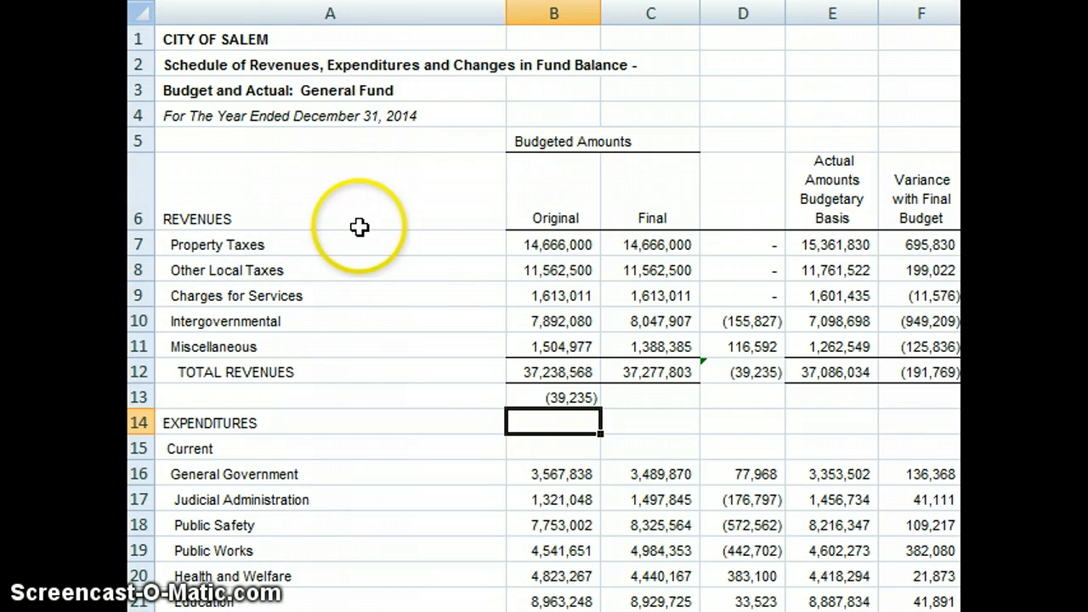
# Step: Examine the Original and Final budget columns and the Total Revenues row, including its difference, actual and variance amounts
pyautogui.click(544, 216)
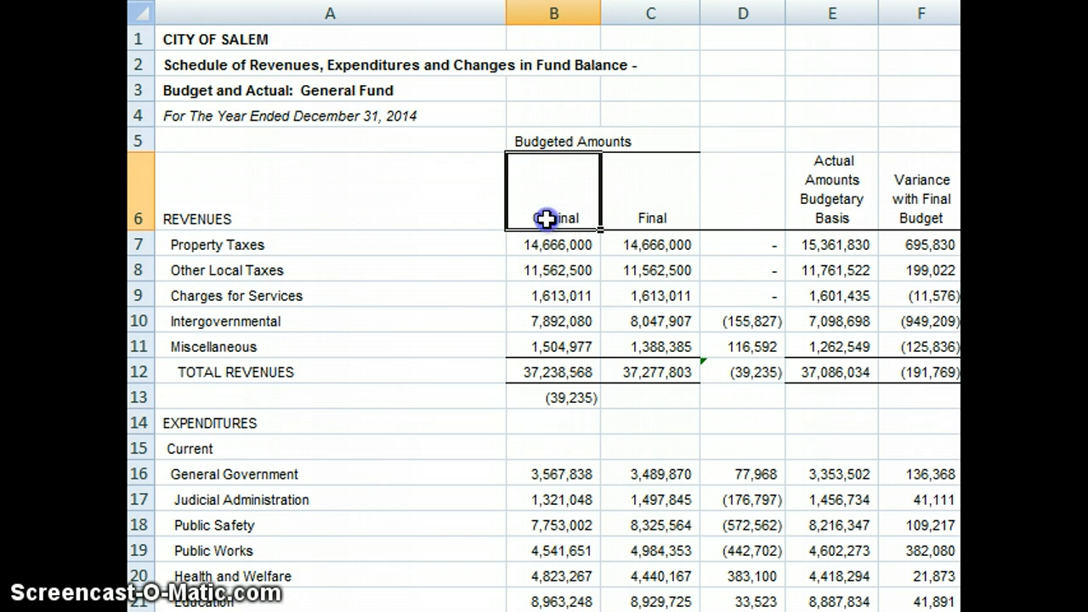
pyautogui.press('Right')
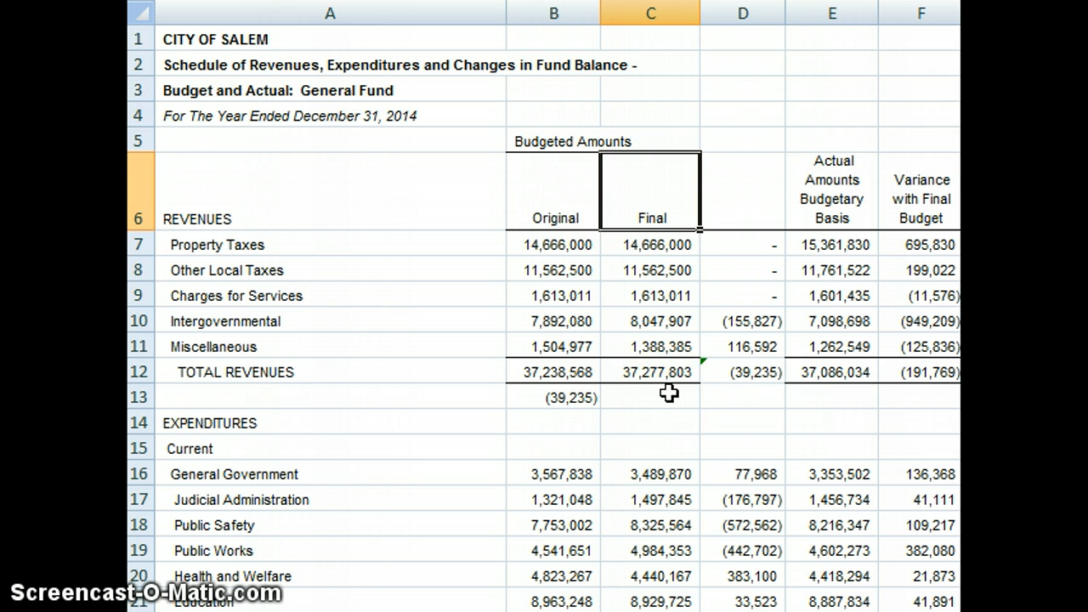
pyautogui.press('Down')
pyautogui.press('Down')
pyautogui.press('Down')
pyautogui.press('Down')
pyautogui.press('Down')
pyautogui.press('Down')
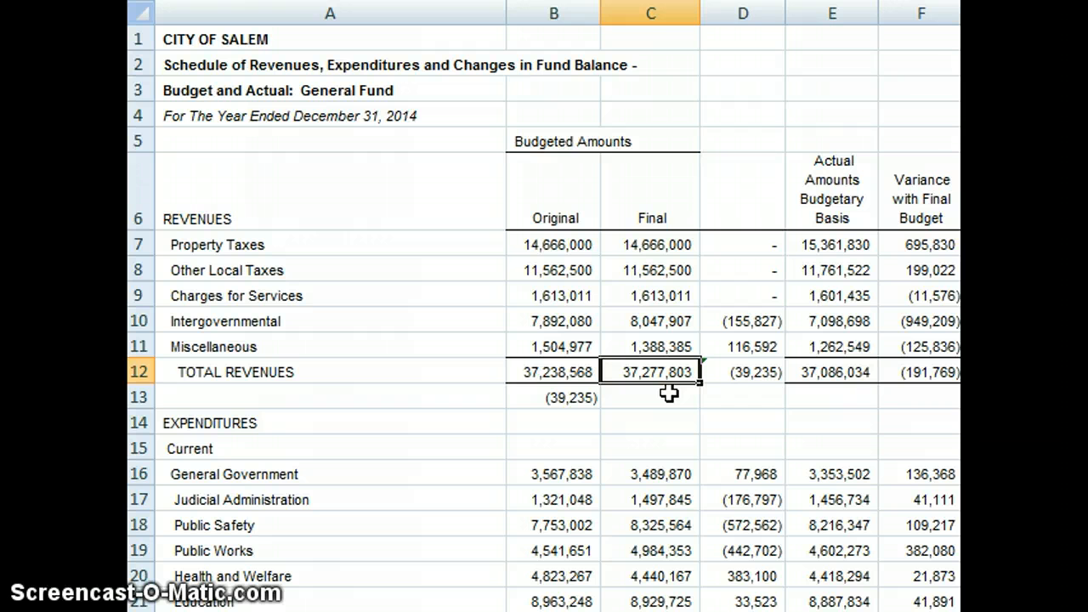
pyautogui.press('Left')
pyautogui.press('Right')
pyautogui.press('Right')
pyautogui.press('Right')
pyautogui.press('Left')
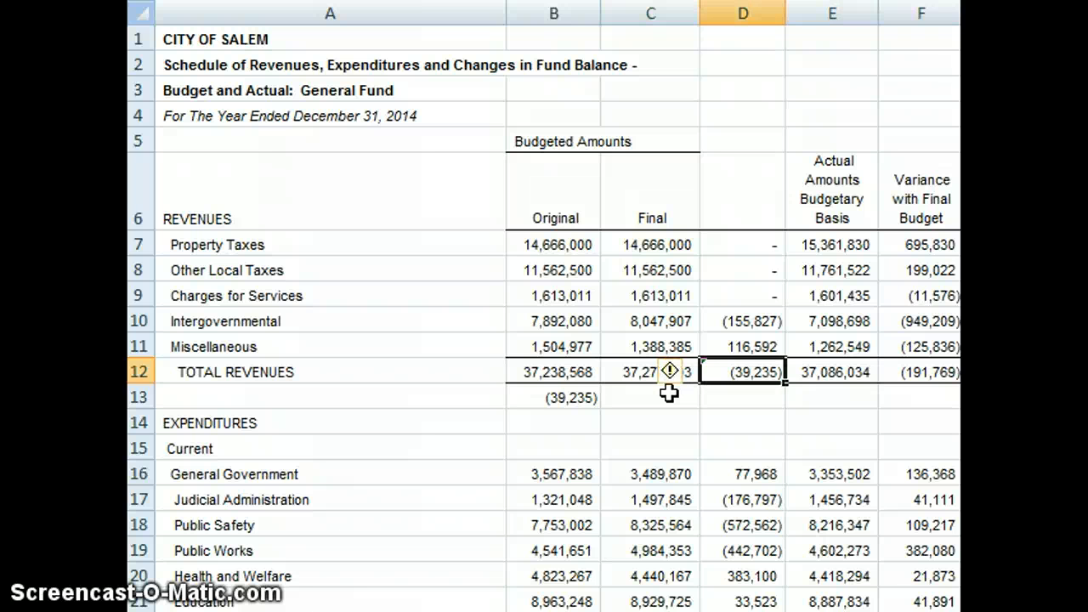
pyautogui.press('Right')
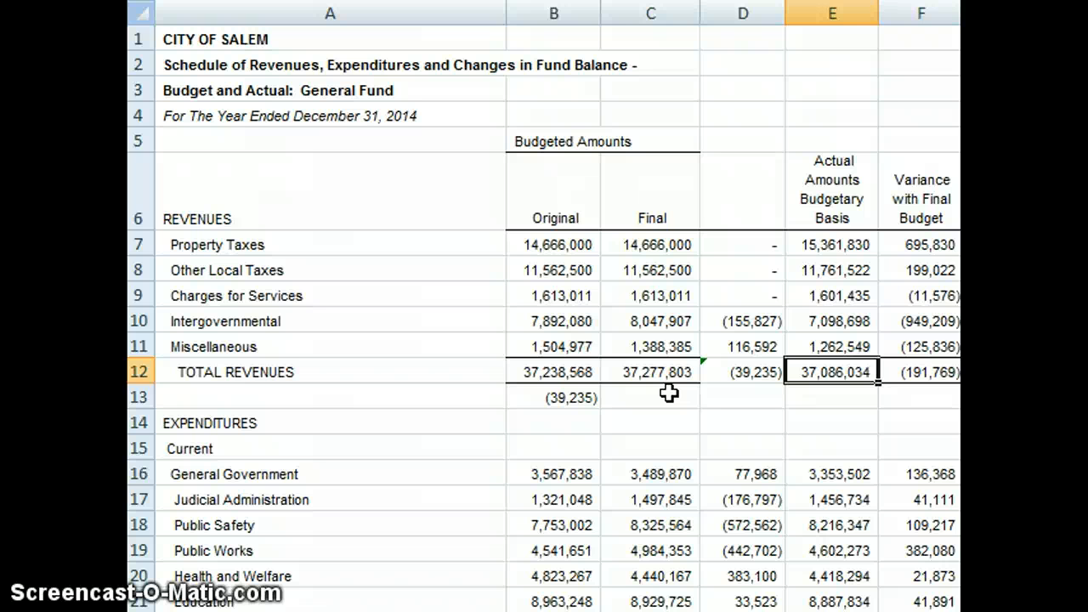
pyautogui.press('Right')
pyautogui.press('Left')
pyautogui.press('Left')
pyautogui.press('Left')
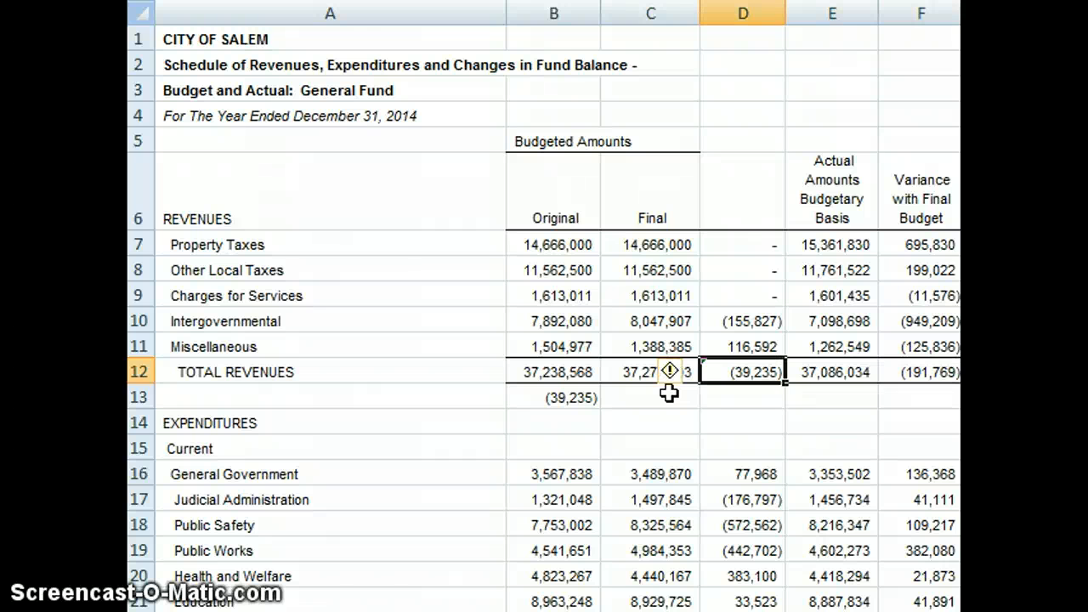
pyautogui.press('Left')
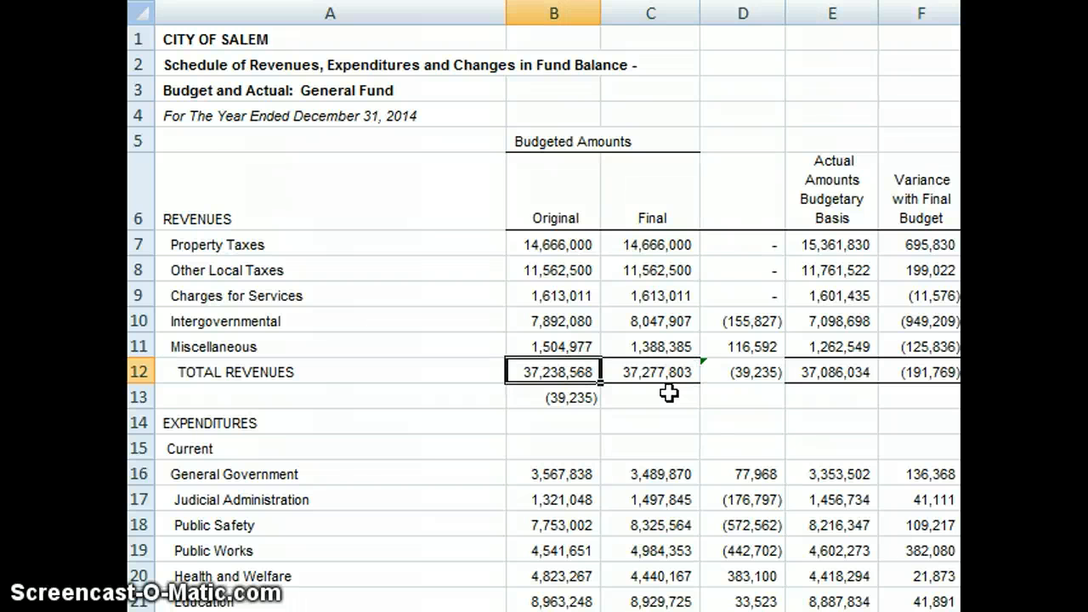
pyautogui.press('Left')
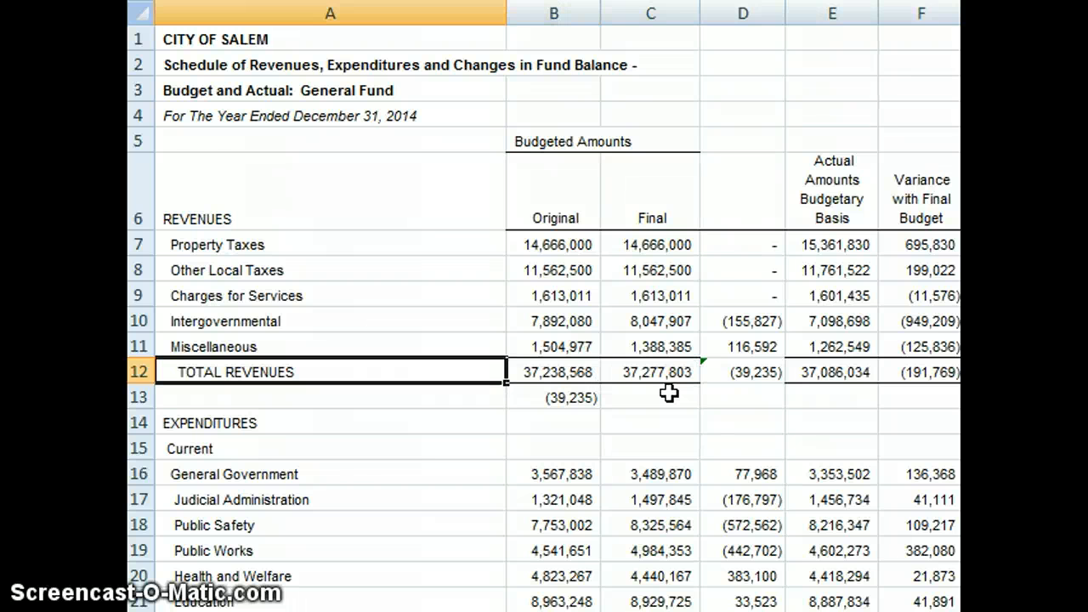
# Step: Link the Estimated Revenues Control debit in B39 to the original Total Revenues amount with the formula =B12
pyautogui.press('pagedown')
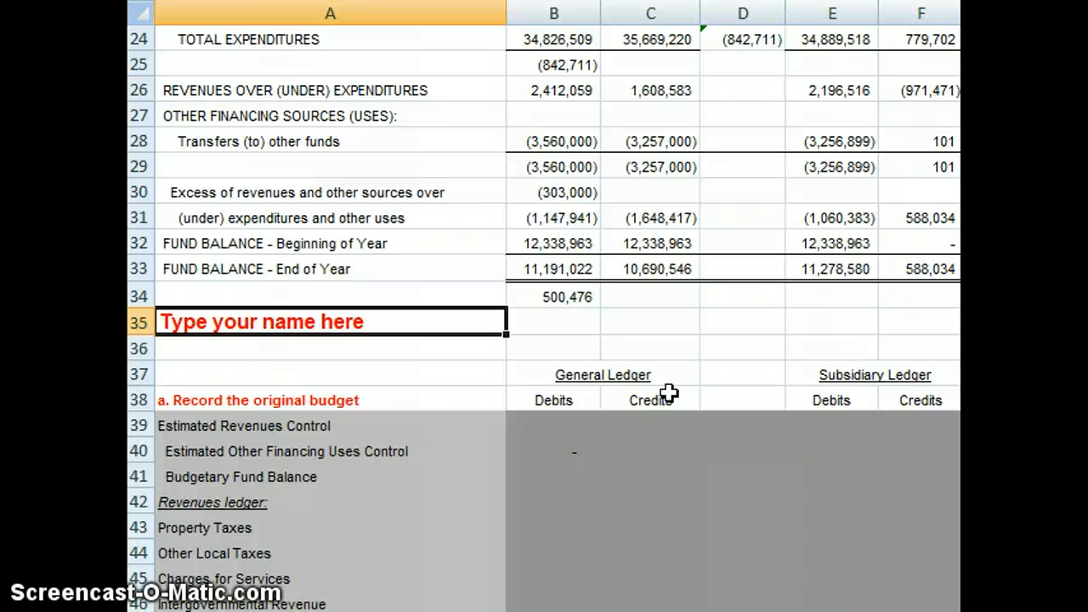
pyautogui.press('Down')
pyautogui.press('Down')
pyautogui.press('Down')
pyautogui.press('Down')
pyautogui.press('Down')
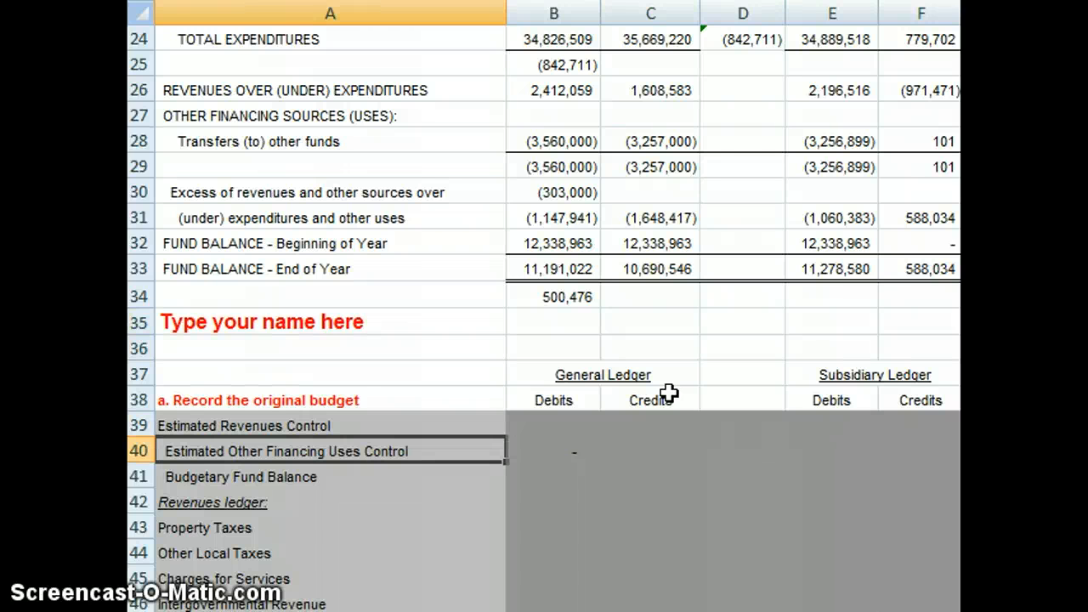
pyautogui.press('Up')
pyautogui.press('Right')
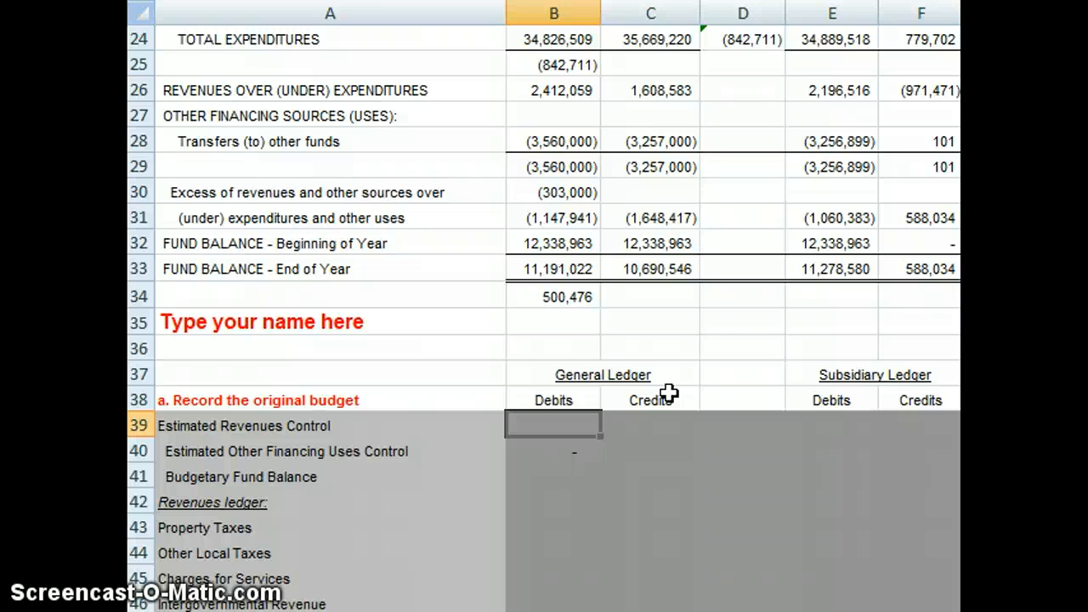
pyautogui.write('=')
pyautogui.press('Up')
pyautogui.press('Up')
pyautogui.press('Up')
pyautogui.press('Up')
pyautogui.press('Up')
pyautogui.press('Up')
pyautogui.press('Up')
pyautogui.press('Up')
pyautogui.press('Up')
pyautogui.press('Up')
pyautogui.press('Up')
pyautogui.press('Up')
pyautogui.press('Up')
pyautogui.press('Up')
pyautogui.press('Up')
pyautogui.press('Up')
pyautogui.press('Up')
pyautogui.press('Up')
pyautogui.press('Up')
pyautogui.press('Up')
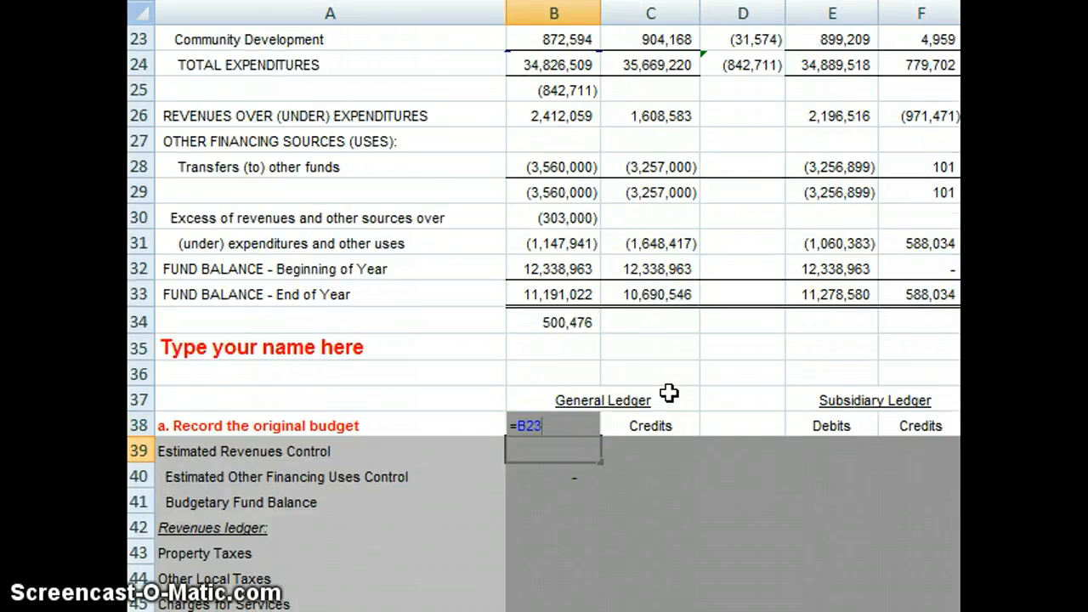
pyautogui.press('Down')
pyautogui.press('Down')
pyautogui.press('Down')
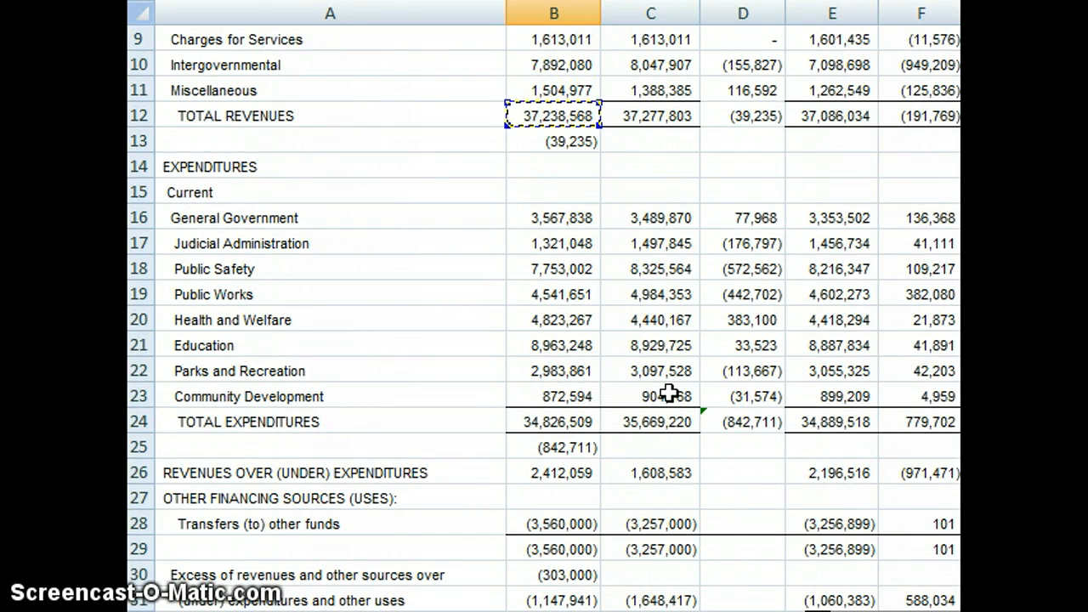
pyautogui.press('Up')
pyautogui.press('Up')
pyautogui.press('Up')
pyautogui.press('Up')
pyautogui.press('Up')
pyautogui.press('Up')
pyautogui.press('Up')
pyautogui.press('Up')
pyautogui.press('Up')
pyautogui.press('Up')
pyautogui.press('Up')
pyautogui.press('Down')
pyautogui.press('Down')
pyautogui.press('Down')
pyautogui.press('Down')
pyautogui.press('Down')
pyautogui.press('Down')
pyautogui.press('Down')
pyautogui.press('Down')
pyautogui.press('Down')
pyautogui.press('Down')
pyautogui.press('Down')
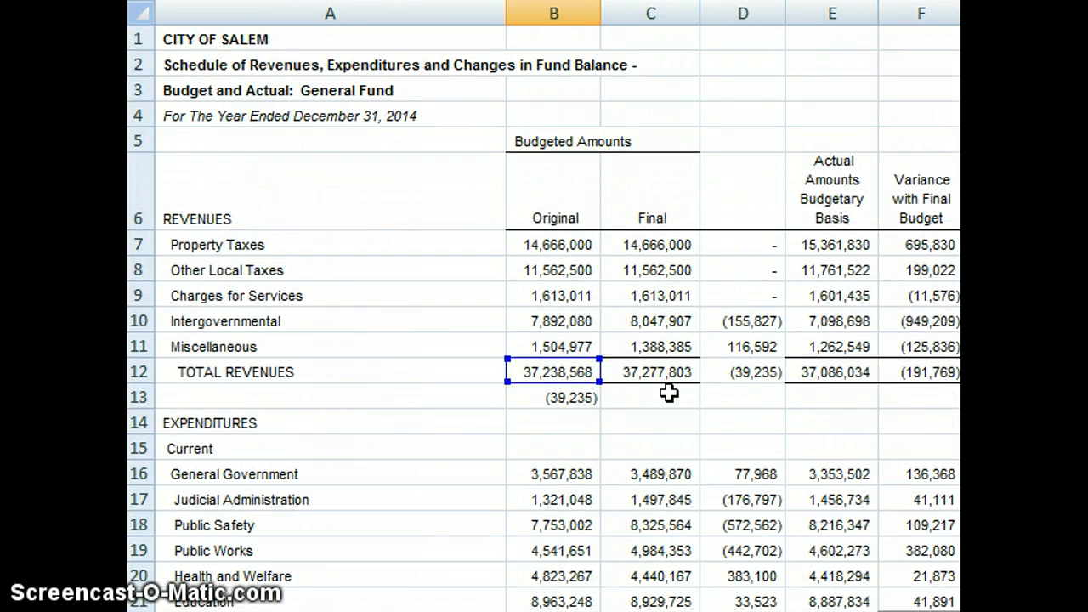
pyautogui.press('Return')
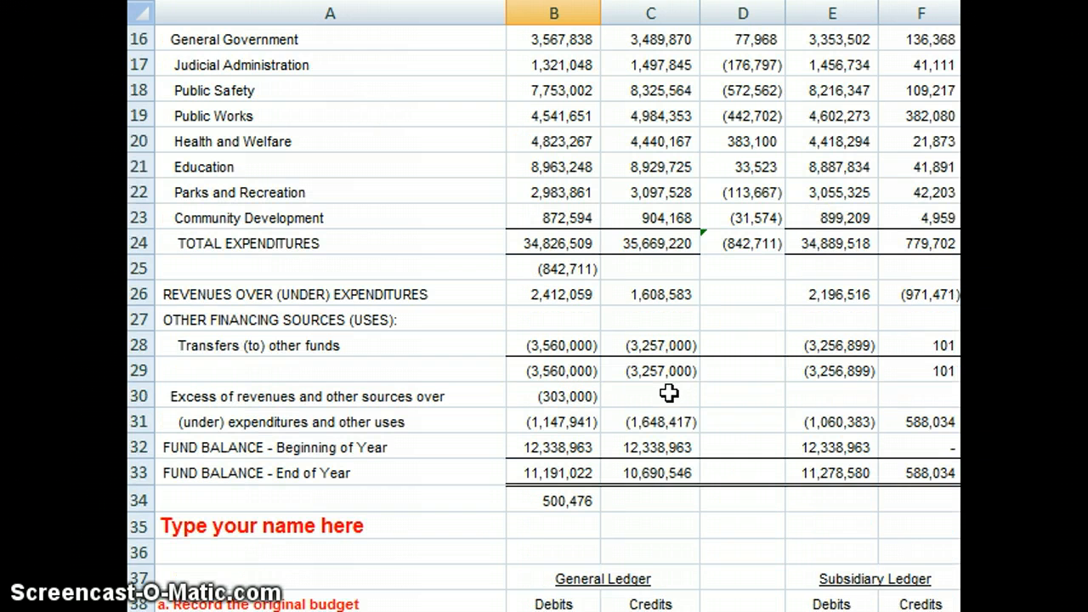
# Step: Link the general ledger credit for Budgetary Fund Balance in C41 to the Estimated Revenues Control debit with =B39
pyautogui.press('Down')
pyautogui.press('Down')
pyautogui.press('Down')
pyautogui.press('Down')
pyautogui.press('Down')
pyautogui.press('Down')
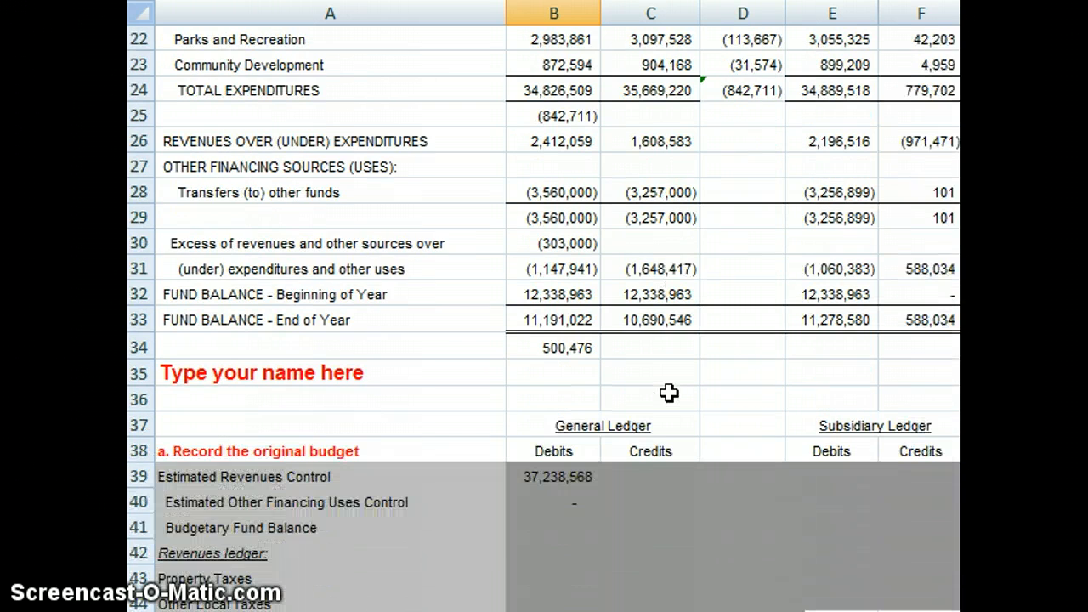
pyautogui.press('Up')
pyautogui.press('Up')
pyautogui.press('Up')
pyautogui.press('Up')
pyautogui.press('Up')
pyautogui.press('Right')
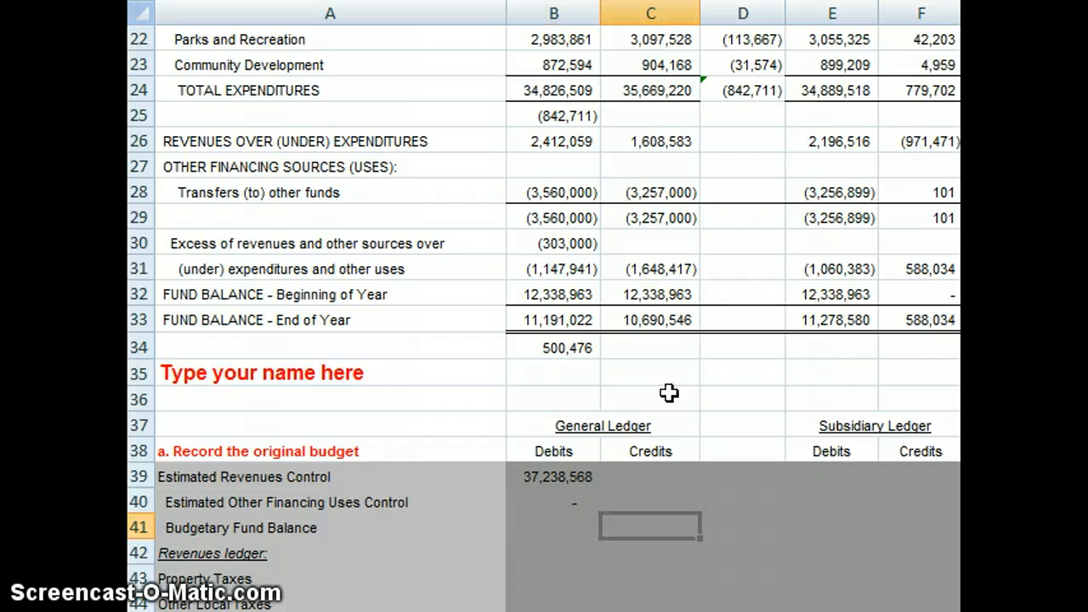
pyautogui.write('=')
pyautogui.press('Up')
pyautogui.press('Up')
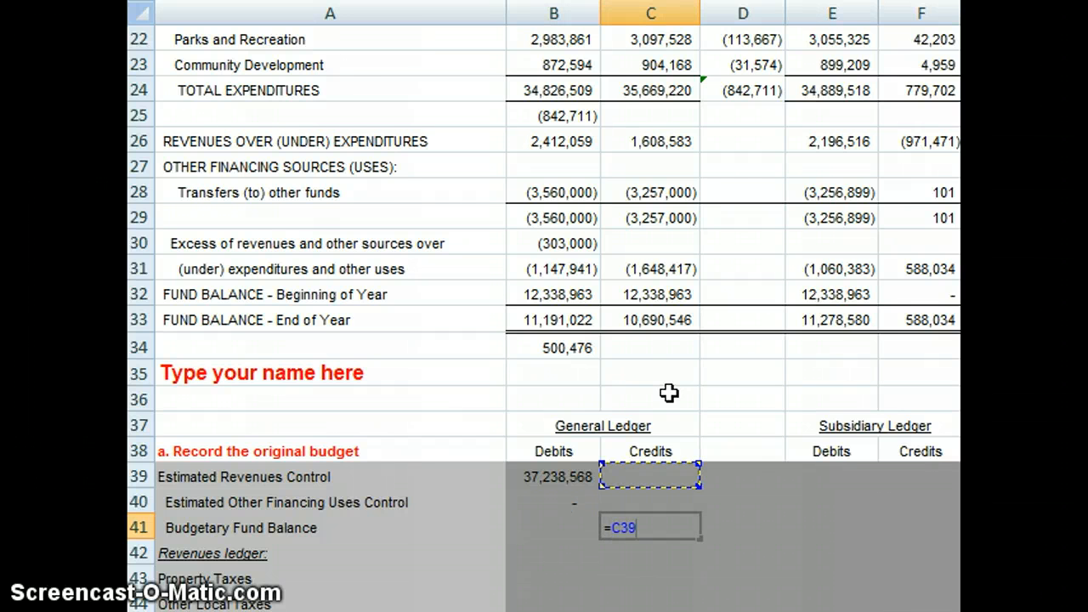
pyautogui.press('Left')
pyautogui.press('Return')
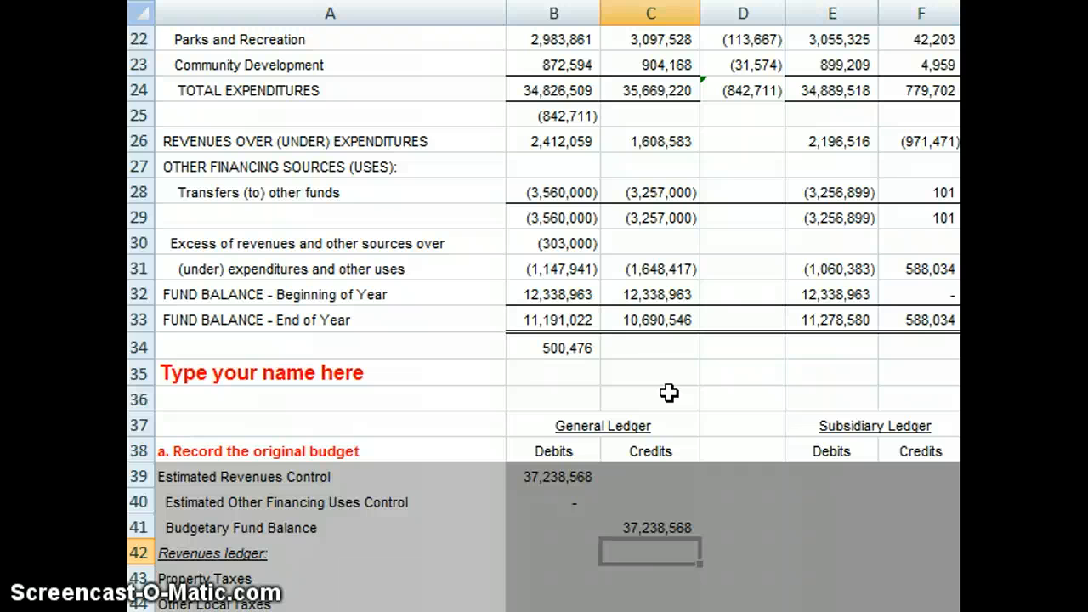
pyautogui.press('Down')
pyautogui.press('Down')
pyautogui.press('Down')
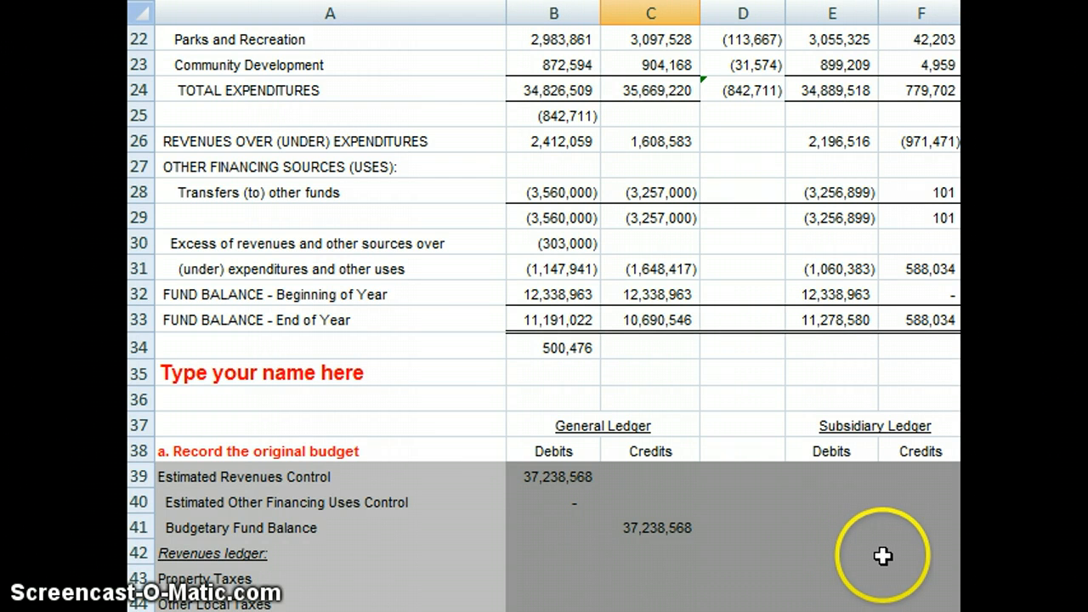
pyautogui.click(840, 554)
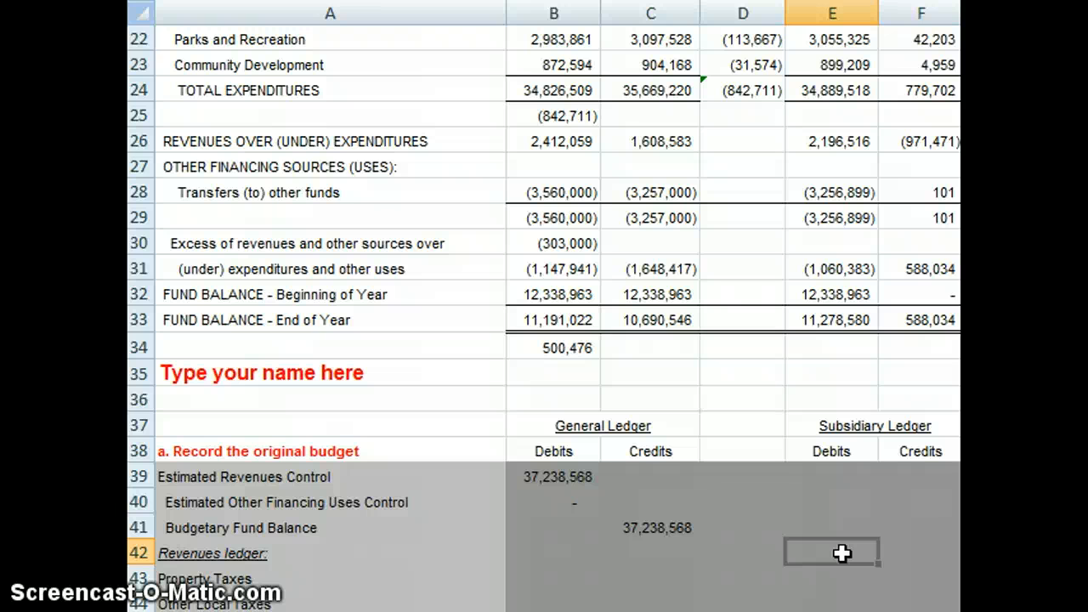
pyautogui.press('Left')
pyautogui.press('Left')
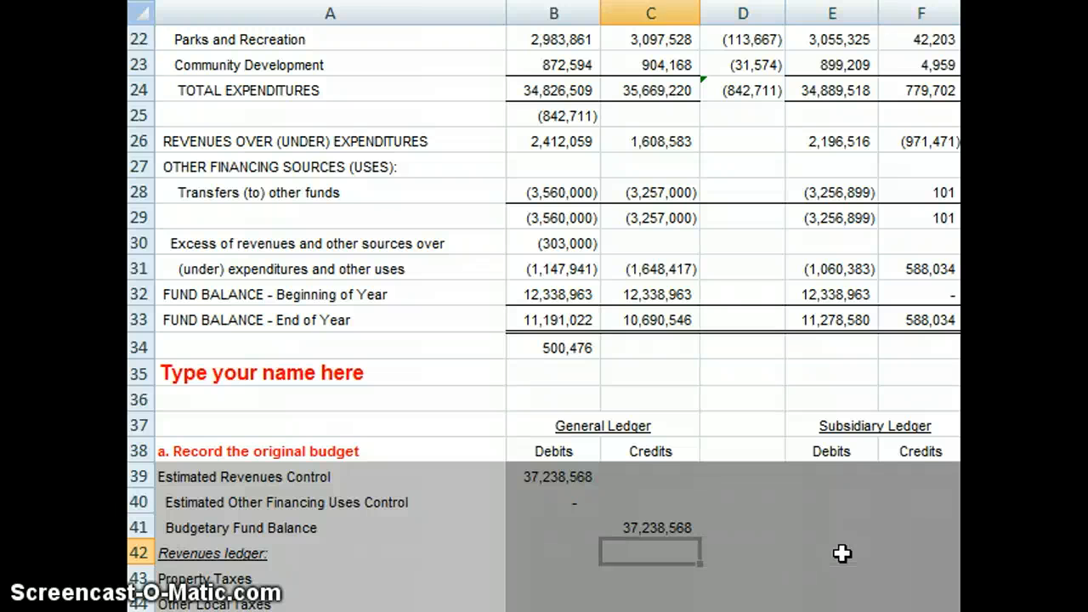
# Step: Copy the five original revenue budget amounts in B7:B11 into the subsidiary ledger debits of the Revenues ledger, starting at E43
pyautogui.press('Left')
pyautogui.press('Up')
pyautogui.press('Up')
pyautogui.press('Up')
pyautogui.press('Up')
pyautogui.press('Up')
pyautogui.press('Up')
pyautogui.press('Up')
pyautogui.press('Up')
pyautogui.press('Up')
pyautogui.press('Up')
pyautogui.press('Up')
pyautogui.press('Up')
pyautogui.press('Up')
pyautogui.press('Up')
pyautogui.press('Up')
pyautogui.press('Up')
pyautogui.press('Up')
pyautogui.press('Up')
pyautogui.press('Up')
pyautogui.press('Up')
pyautogui.press('Up')
pyautogui.press('Up')
pyautogui.press('Up')
pyautogui.press('Up')
pyautogui.press('Up')
pyautogui.press('Up')
pyautogui.press('Up')
pyautogui.press('Up')
pyautogui.press('Up')
pyautogui.press('Up')
pyautogui.press('Up')
pyautogui.press('Up')
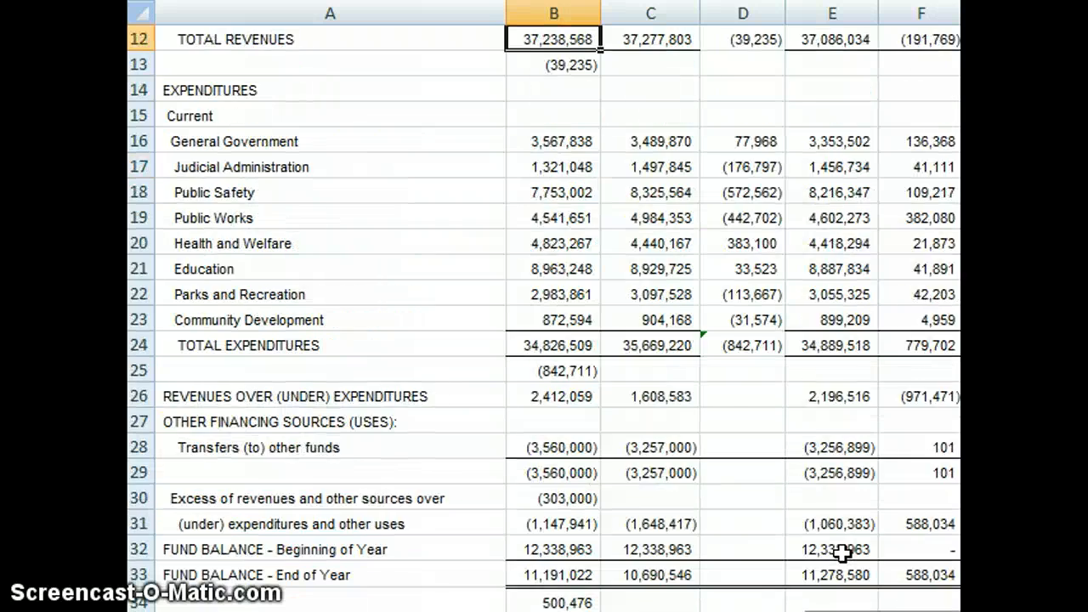
pyautogui.press('Up')
pyautogui.press('Up')
pyautogui.press('Up')
pyautogui.press('Up')
pyautogui.press('Up')
pyautogui.press('Up')
pyautogui.press('Up')
pyautogui.press('Up')
pyautogui.press('Up')
pyautogui.press('Down')
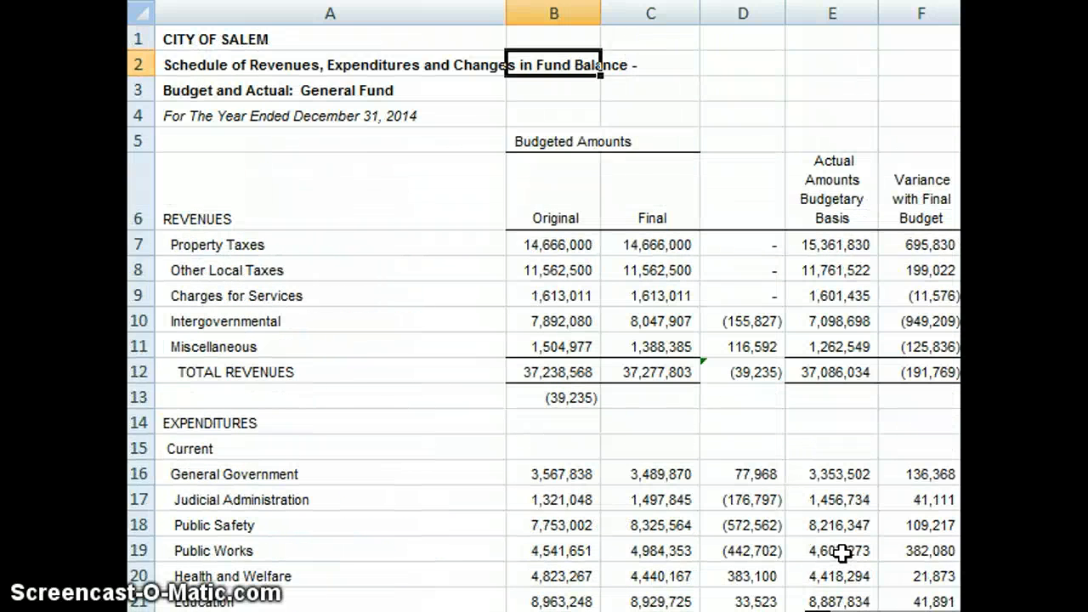
pyautogui.press('Down')
pyautogui.press('Down')
pyautogui.press('Down')
pyautogui.press('Down')
pyautogui.press('Down')
pyautogui.press('Down')
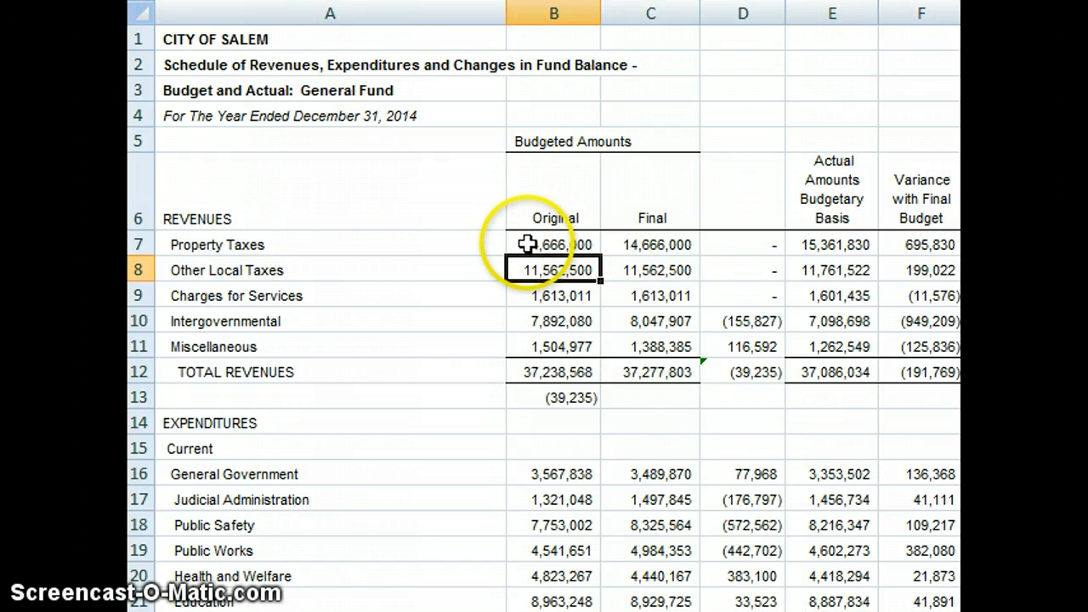
pyautogui.moveTo(528, 244); pyautogui.dragTo(533, 342)
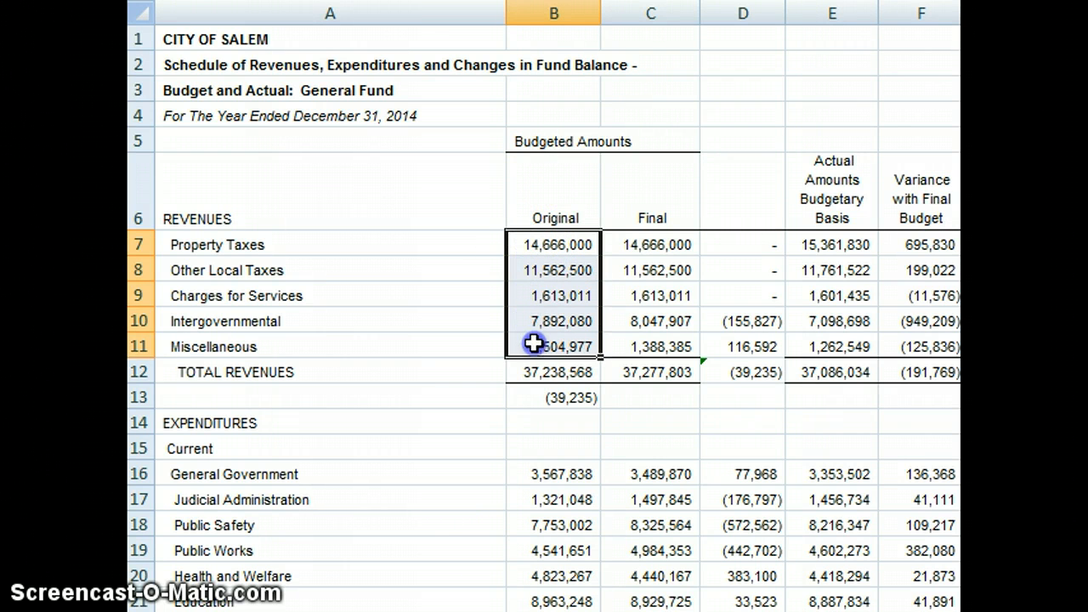
pyautogui.rightClick(548, 278)
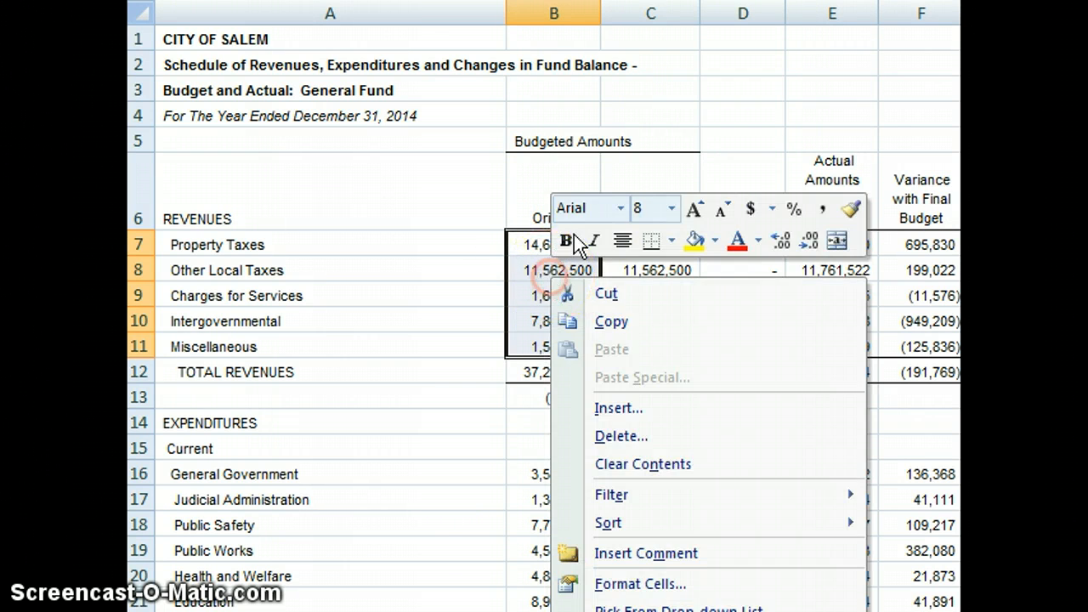
pyautogui.click(612, 323)
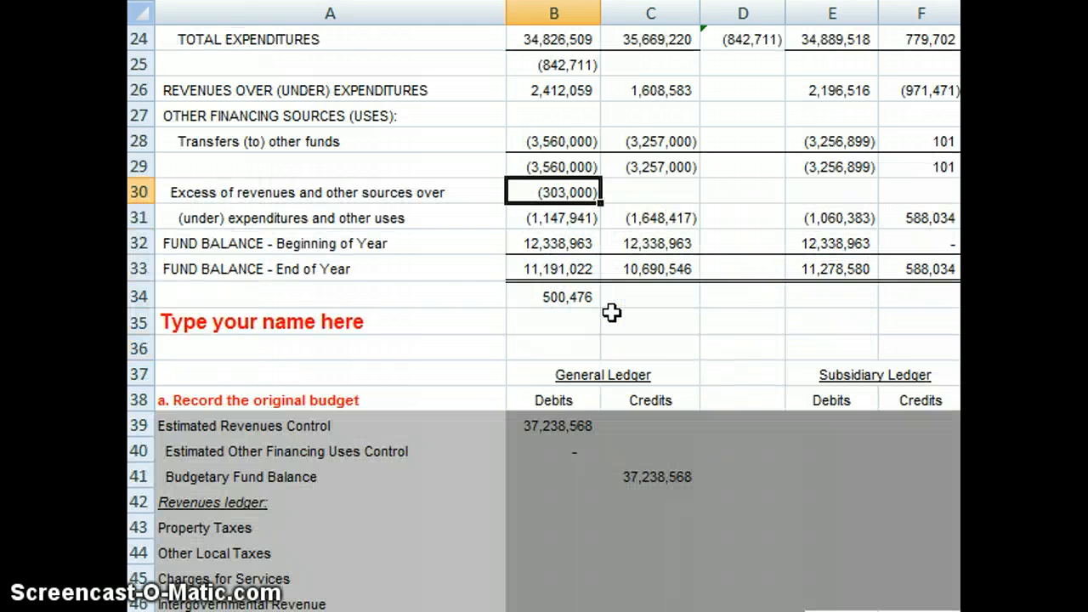
pyautogui.click(831, 521)
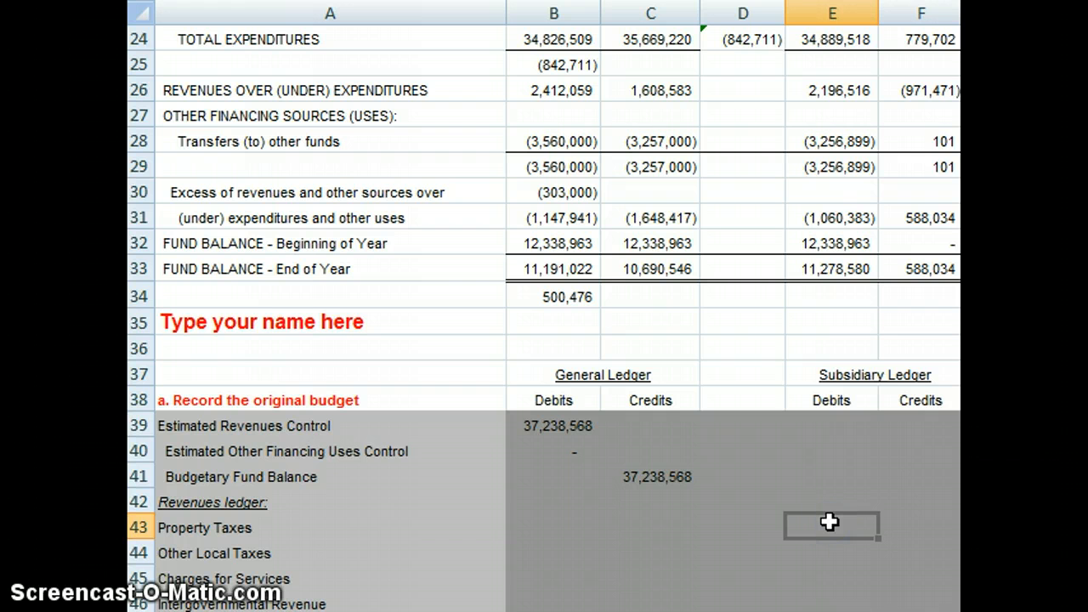
pyautogui.hotkey('ctrl', 'v')
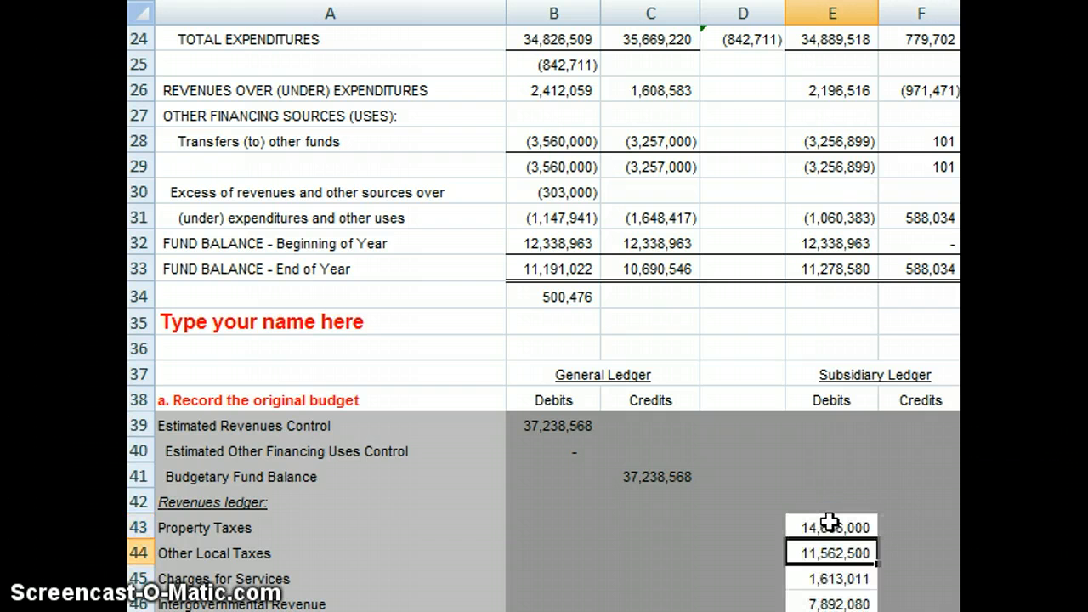
pyautogui.scroll(-3, 830, 521)
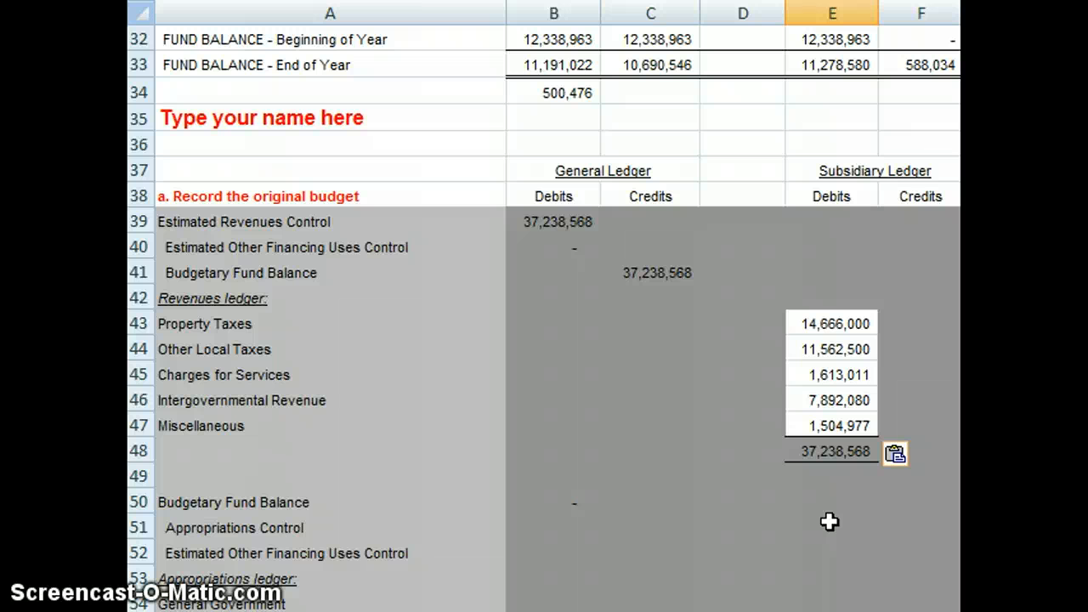
# Step: Link the Appropriations Control credit in C51 to the original Total Expenditures amount with the formula =B24
pyautogui.press('Up')
pyautogui.press('Up')
pyautogui.press('Up')
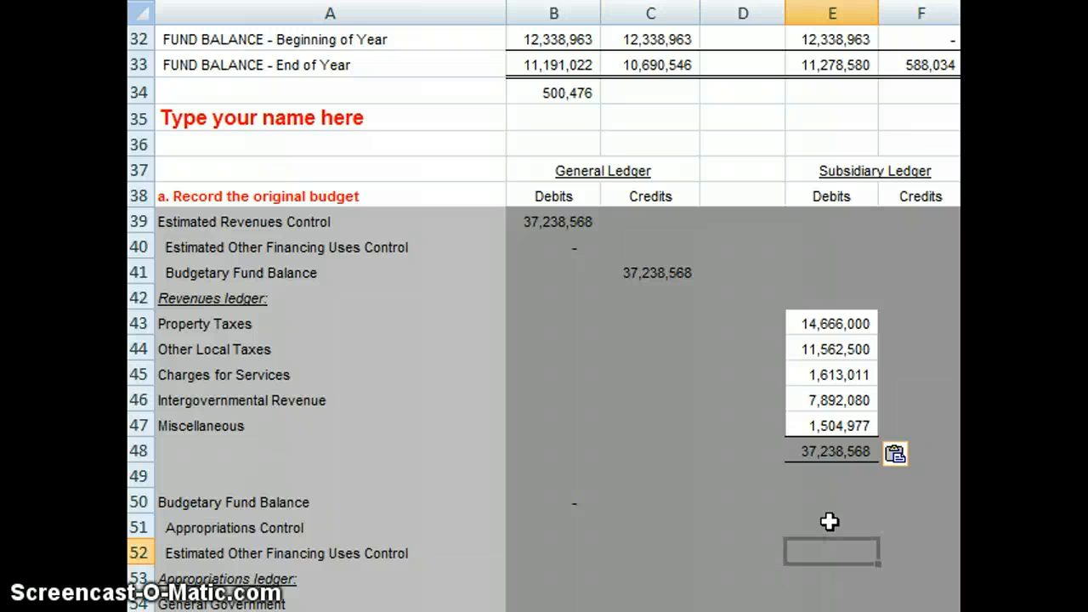
pyautogui.press('Left')
pyautogui.press('Left')
pyautogui.press('Left')
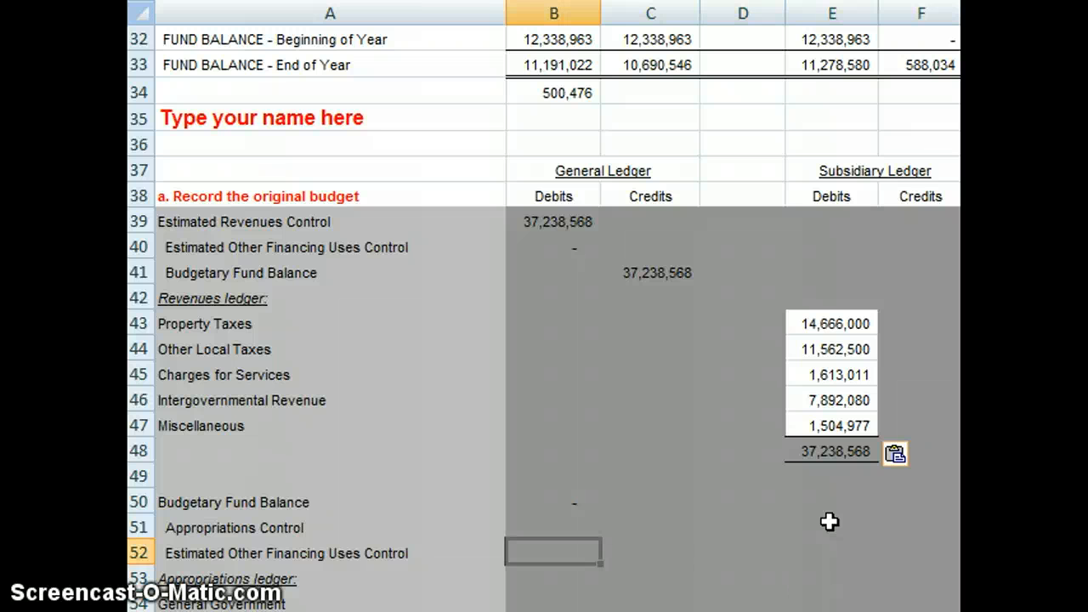
pyautogui.press('Up')
pyautogui.press('Up')
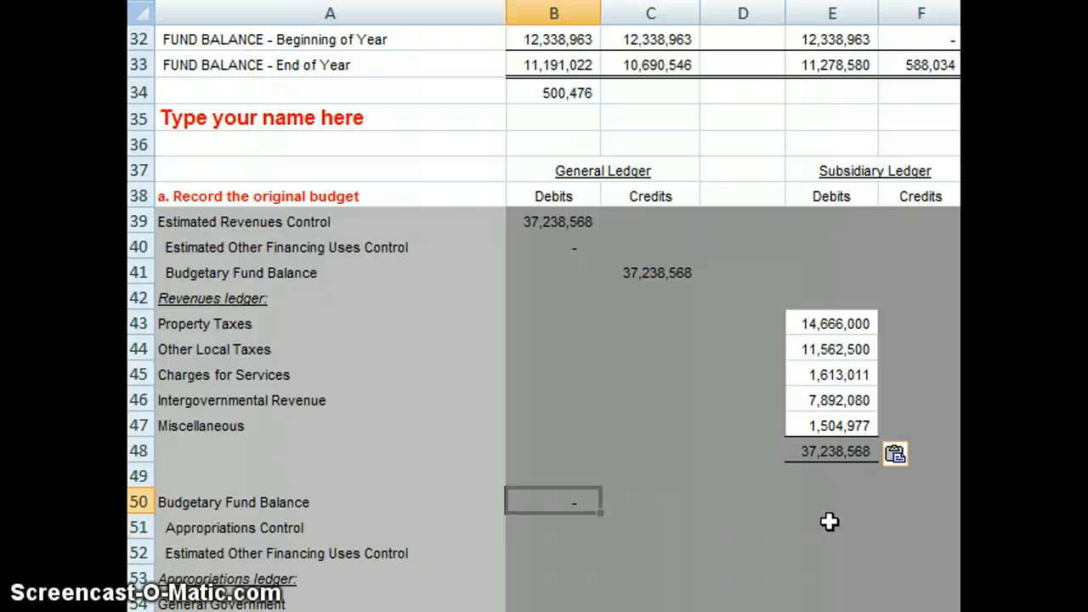
pyautogui.press('Down')
pyautogui.press('Right')
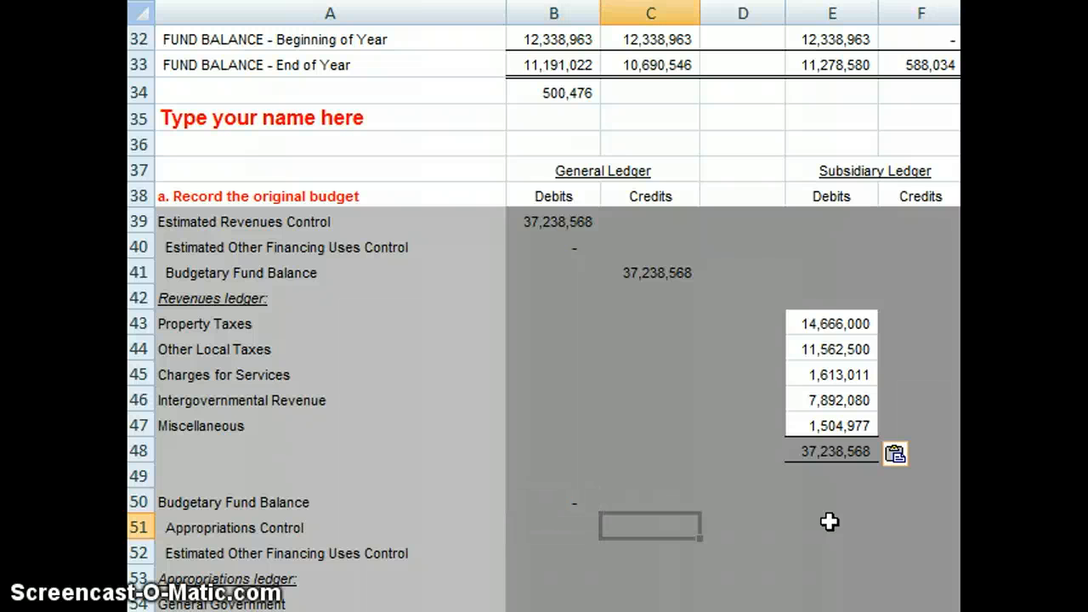
pyautogui.write('=')
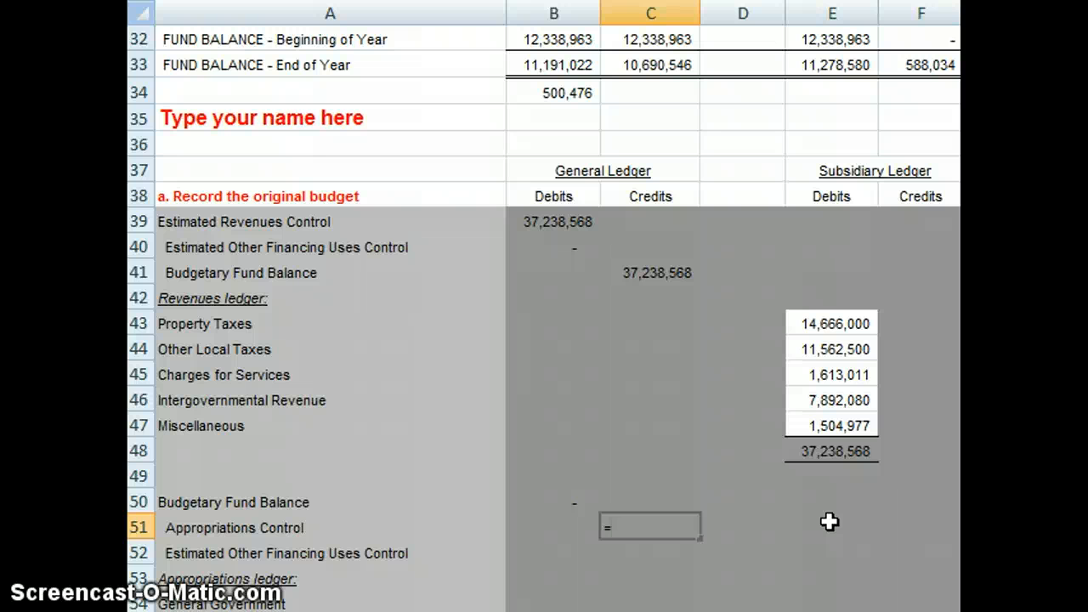
pyautogui.press('Up')
pyautogui.press('Up')
pyautogui.press('Up')
pyautogui.press('Up')
pyautogui.press('Up')
pyautogui.press('Up')
pyautogui.press('Up')
pyautogui.press('Up')
pyautogui.press('Up')
pyautogui.press('Up')
pyautogui.press('Up')
pyautogui.press('Up')
pyautogui.press('Up')
pyautogui.press('Up')
pyautogui.press('Up')
pyautogui.press('Up')
pyautogui.press('Up')
pyautogui.press('Up')
pyautogui.press('Up')
pyautogui.press('Up')
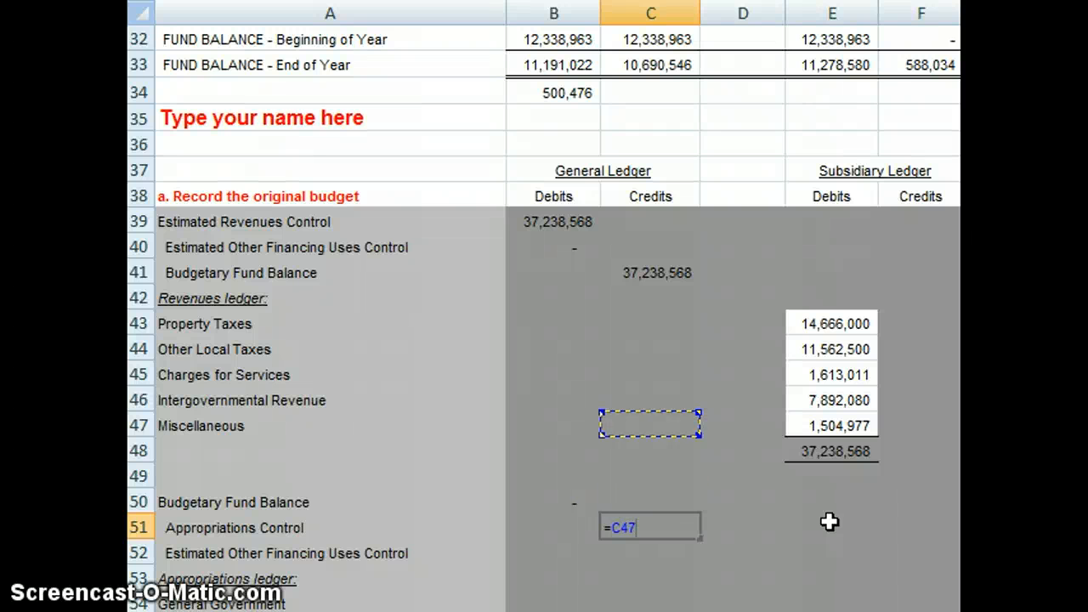
pyautogui.press('Up')
pyautogui.press('Up')
pyautogui.press('Up')
pyautogui.press('Up')
pyautogui.press('Up')
pyautogui.press('Up')
pyautogui.press('Up')
pyautogui.press('Up')
pyautogui.press('Up')
pyautogui.press('Up')
pyautogui.press('Up')
pyautogui.press('Up')
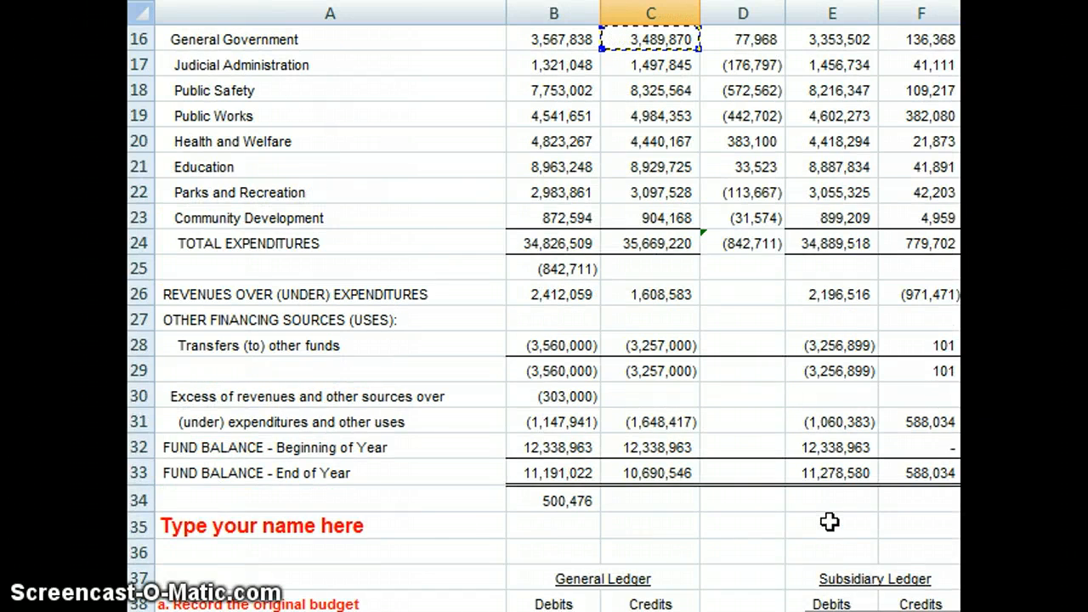
pyautogui.press('Up')
pyautogui.press('Up')
pyautogui.press('Up')
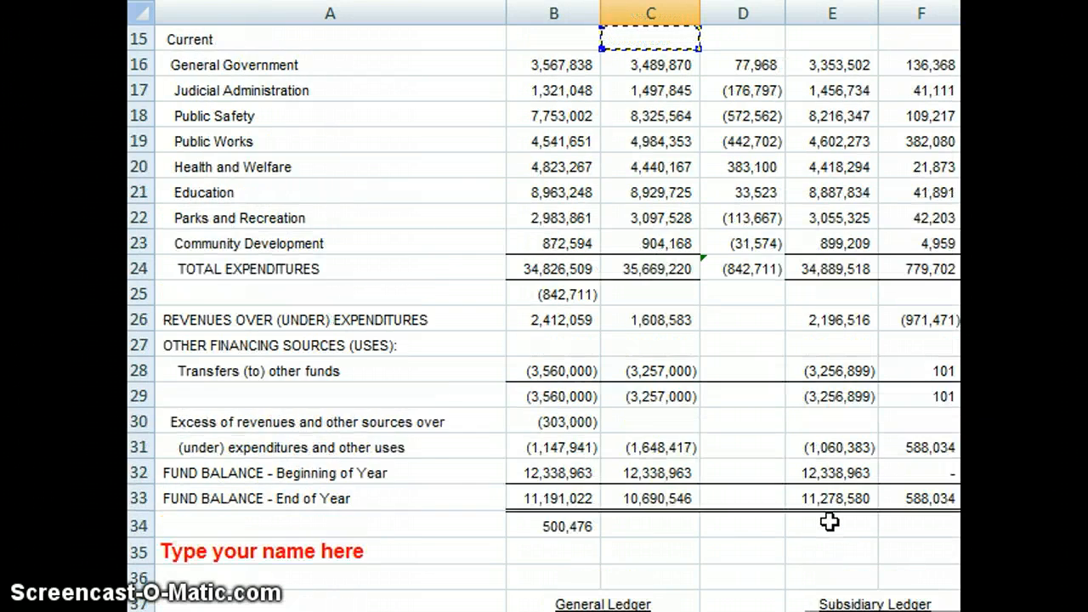
pyautogui.press('Down')
pyautogui.press('Left')
pyautogui.press('Down')
pyautogui.press('Down')
pyautogui.press('Down')
pyautogui.press('Down')
pyautogui.press('Down')
pyautogui.press('Down')
pyautogui.press('Down')
pyautogui.press('Down')
pyautogui.press('Down')
pyautogui.press('Down')
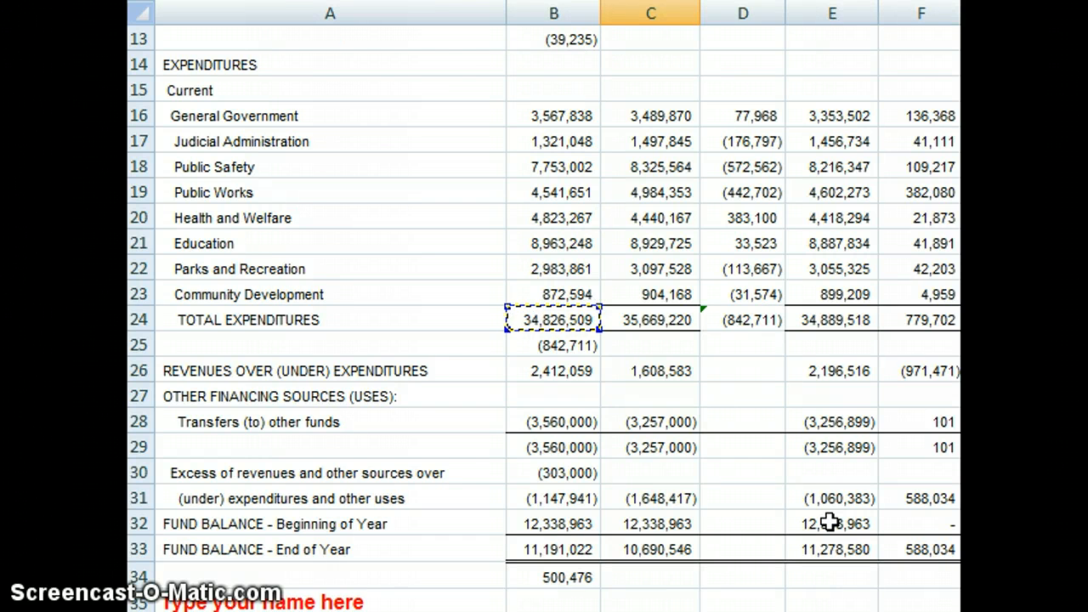
pyautogui.press('Return')
pyautogui.scroll(-2, 829, 523)
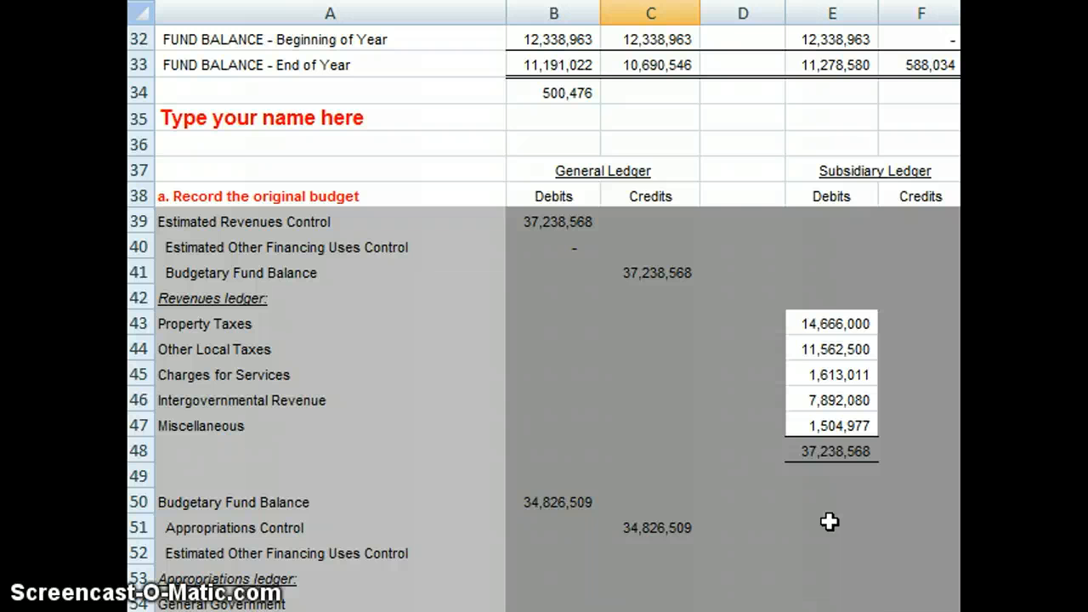
# Step: Copy the eight original expenditure budget amounts in B16:B23 into the subsidiary ledger credits of the Appropriations ledger, starting at F54
pyautogui.press('Up')
pyautogui.press('Up')
pyautogui.press('Up')
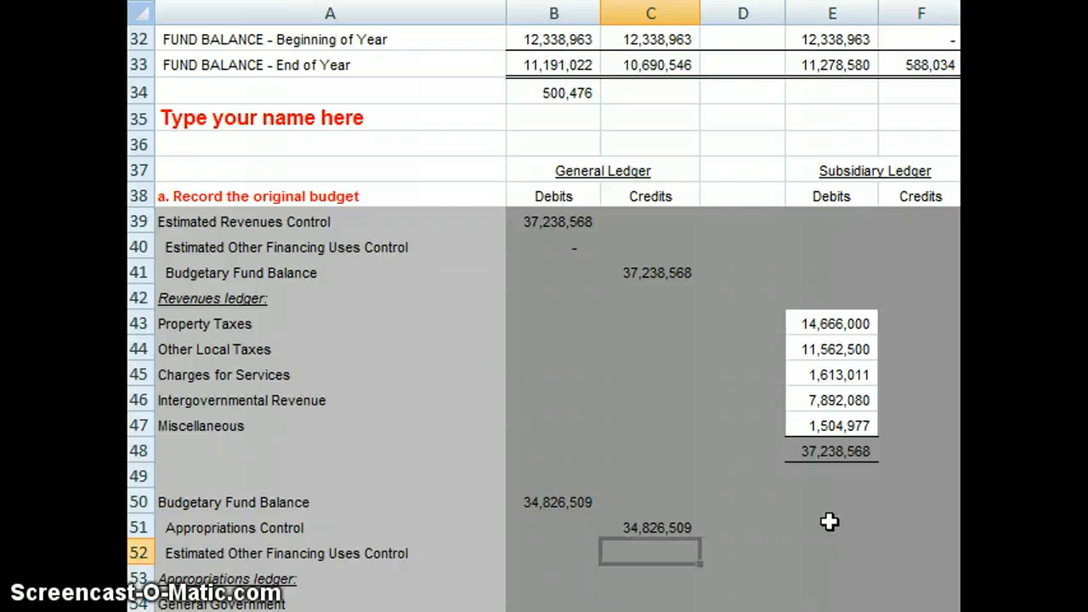
pyautogui.press('Down')
pyautogui.press('Down')
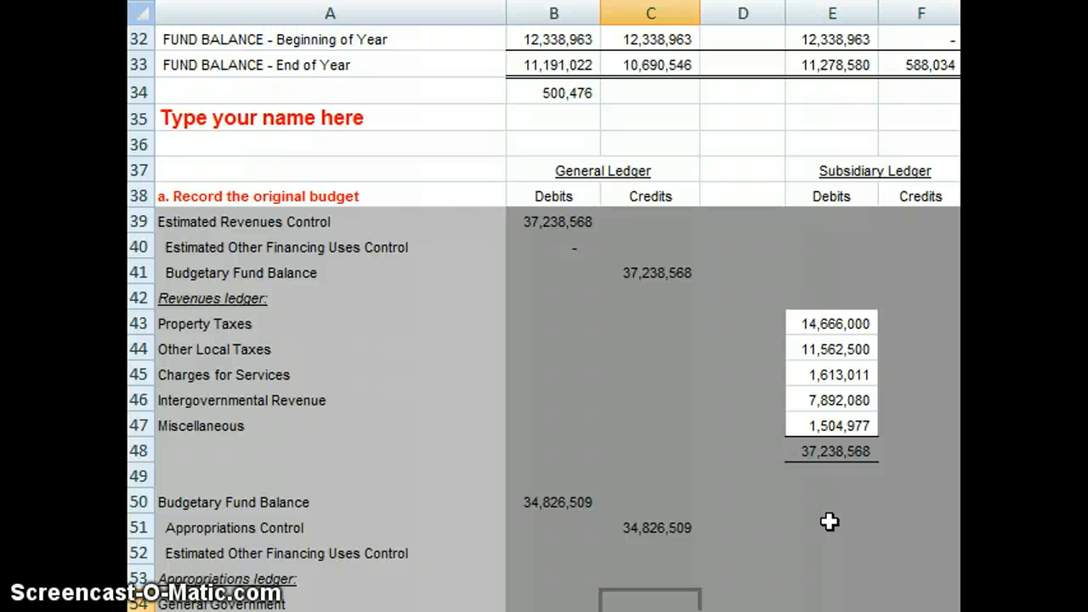
pyautogui.press('Down')
pyautogui.press('Down')
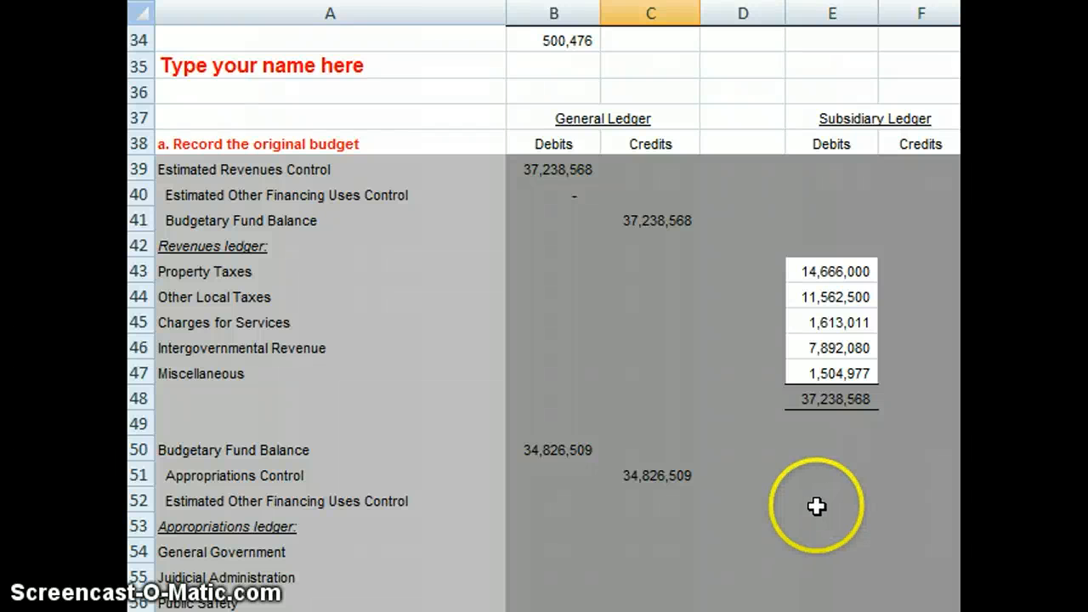
pyautogui.press('Left')
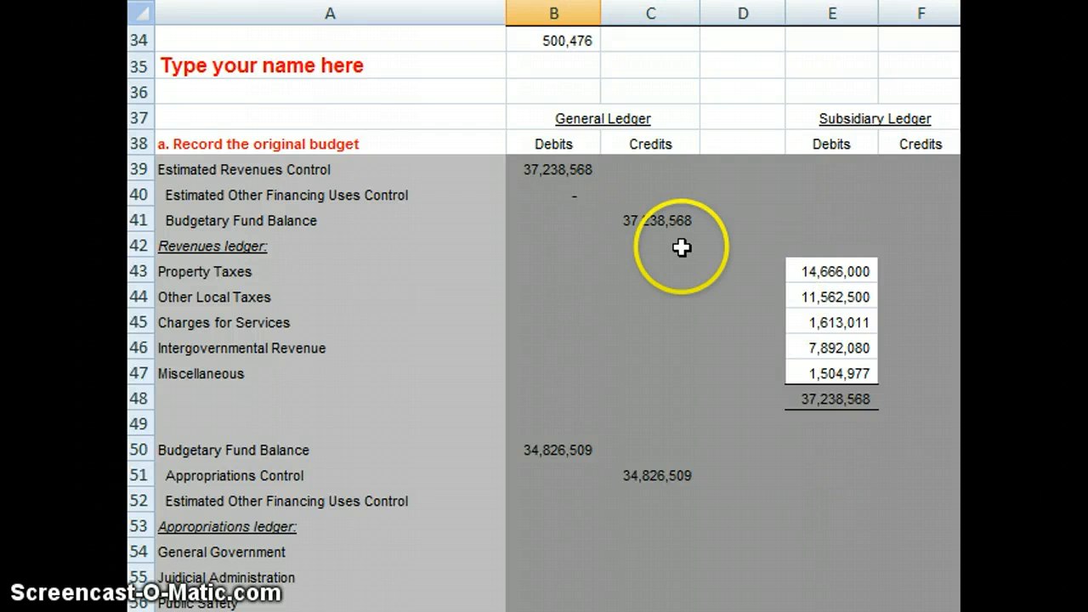
pyautogui.scroll(8, 402, 345)
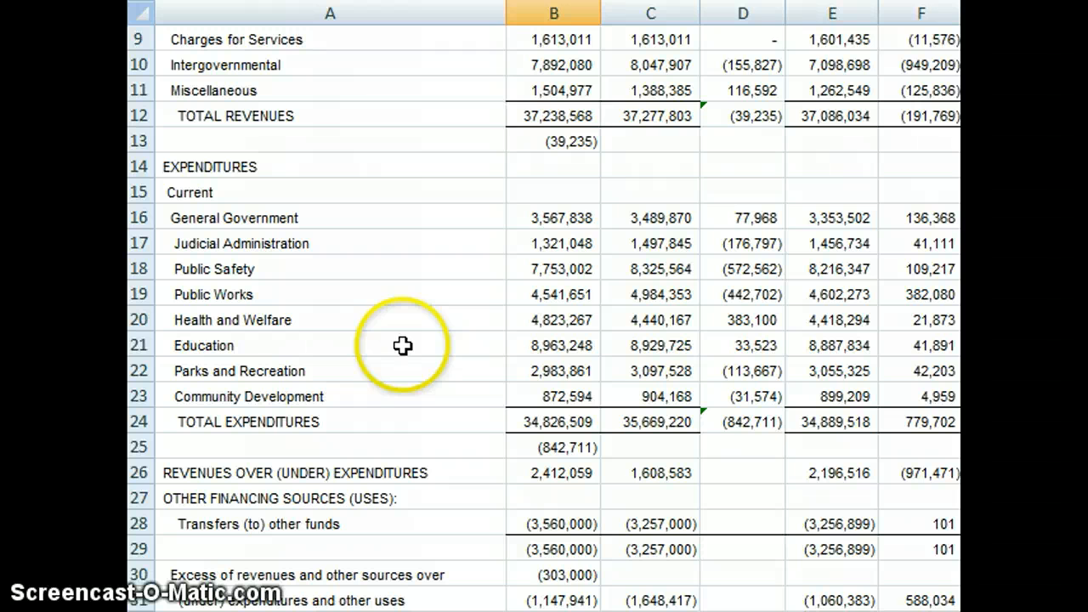
pyautogui.click(550, 221)
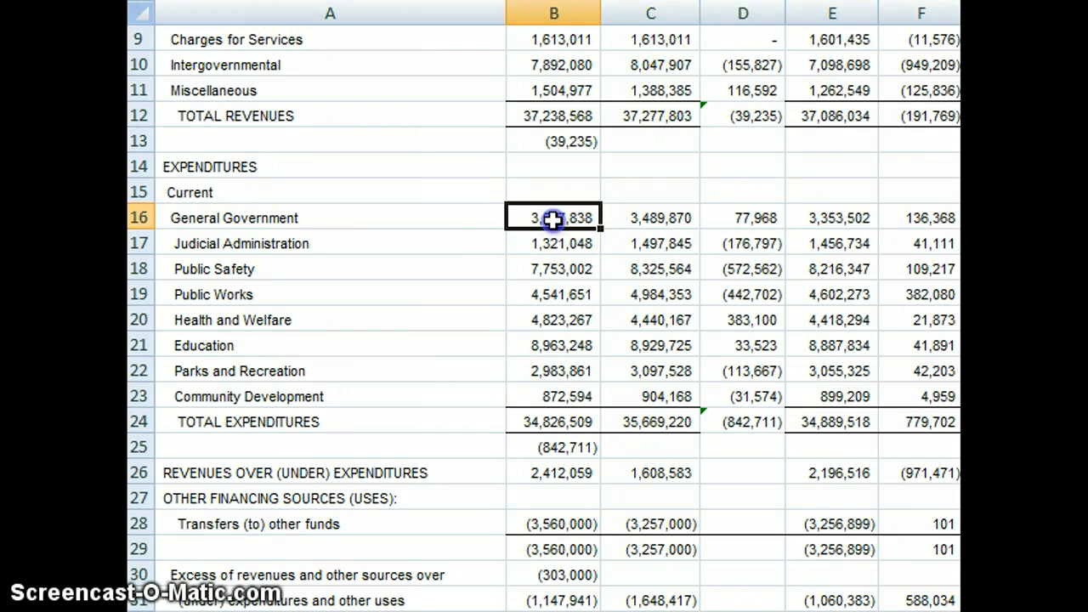
pyautogui.moveTo(551, 221); pyautogui.dragTo(532, 391)
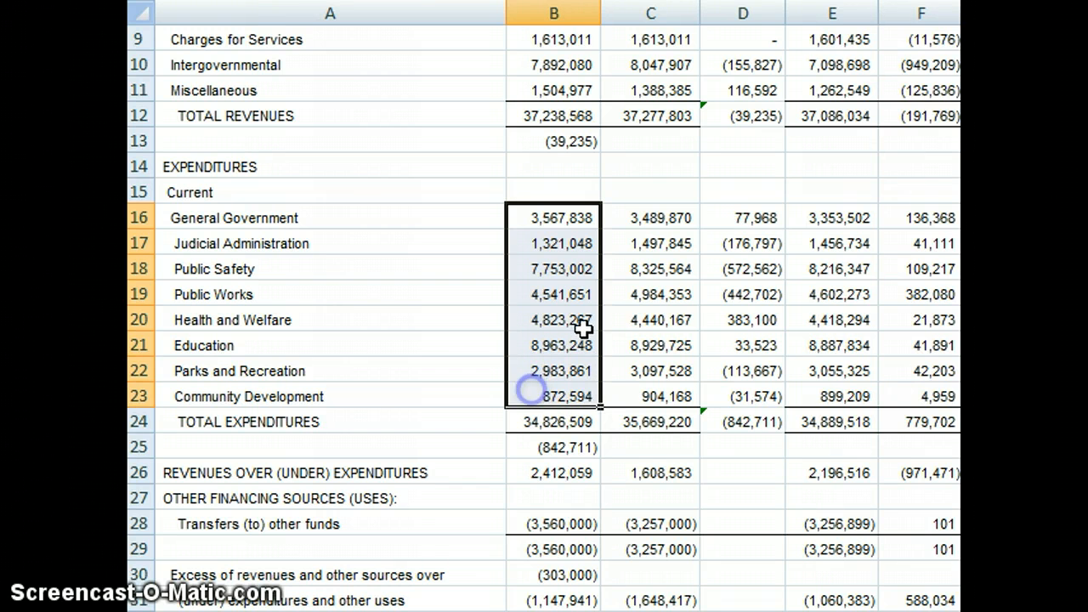
pyautogui.rightClick(536, 316)
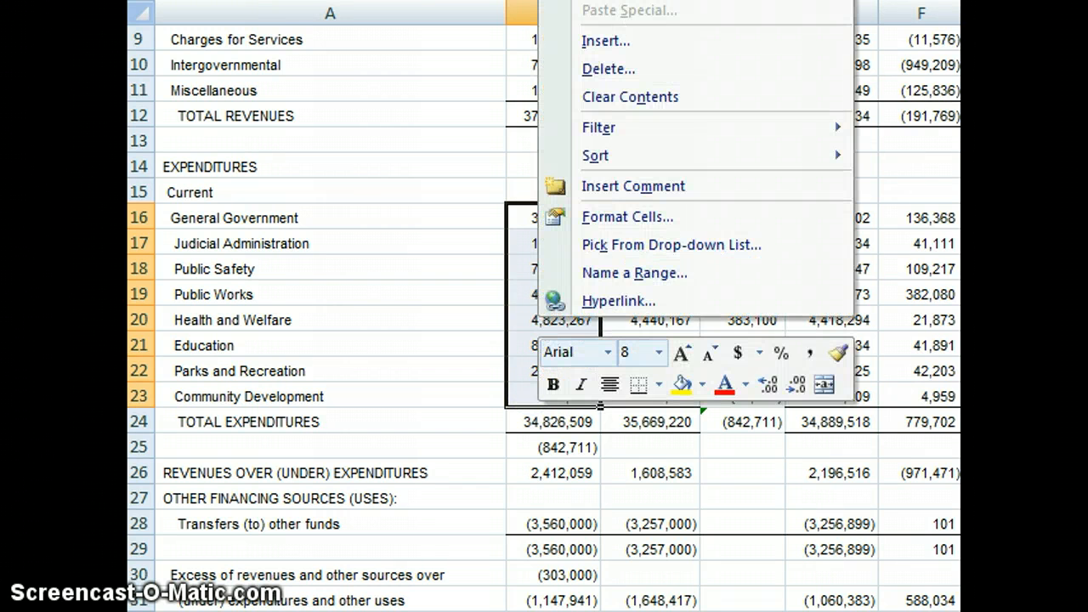
pyautogui.hotkey('ctrl', 'c')
pyautogui.hotkey('ctrl', 'pagedown')
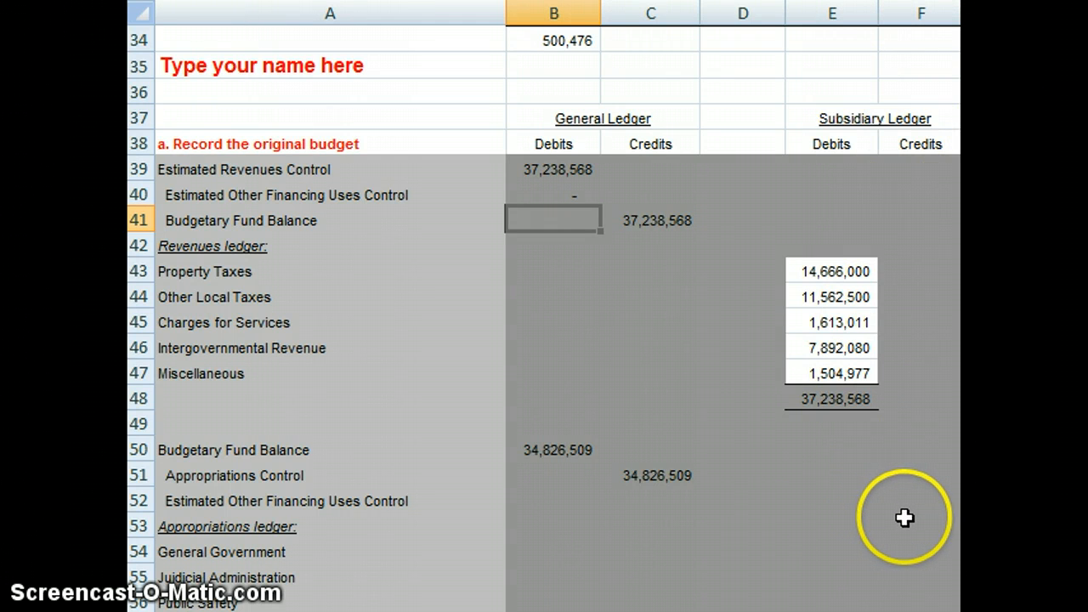
pyautogui.click(901, 554)
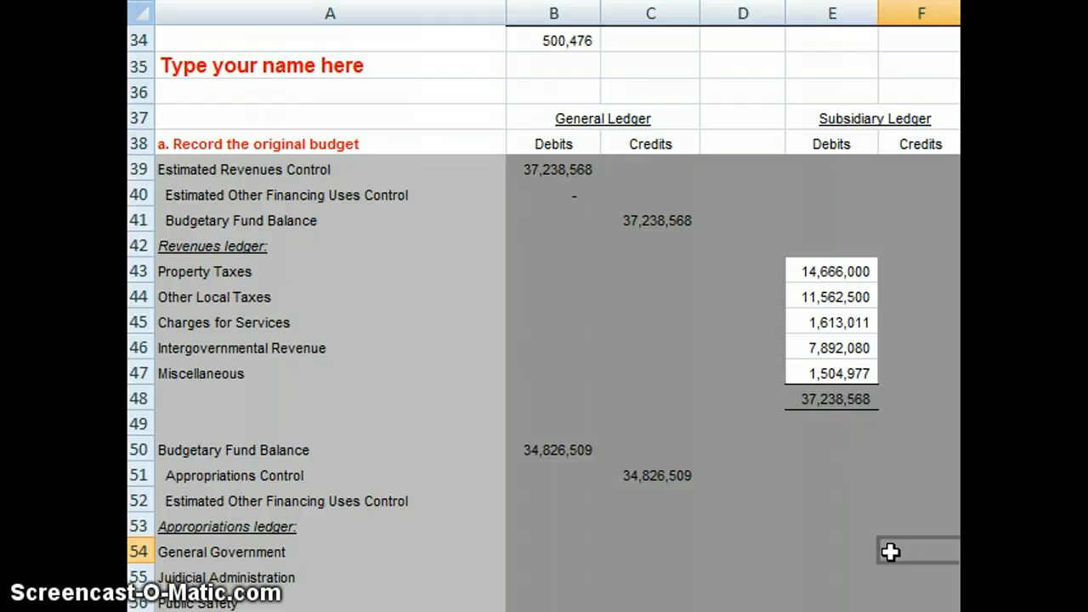
pyautogui.hotkey('ctrl', 'v')
pyautogui.scroll(-2, 890, 552)
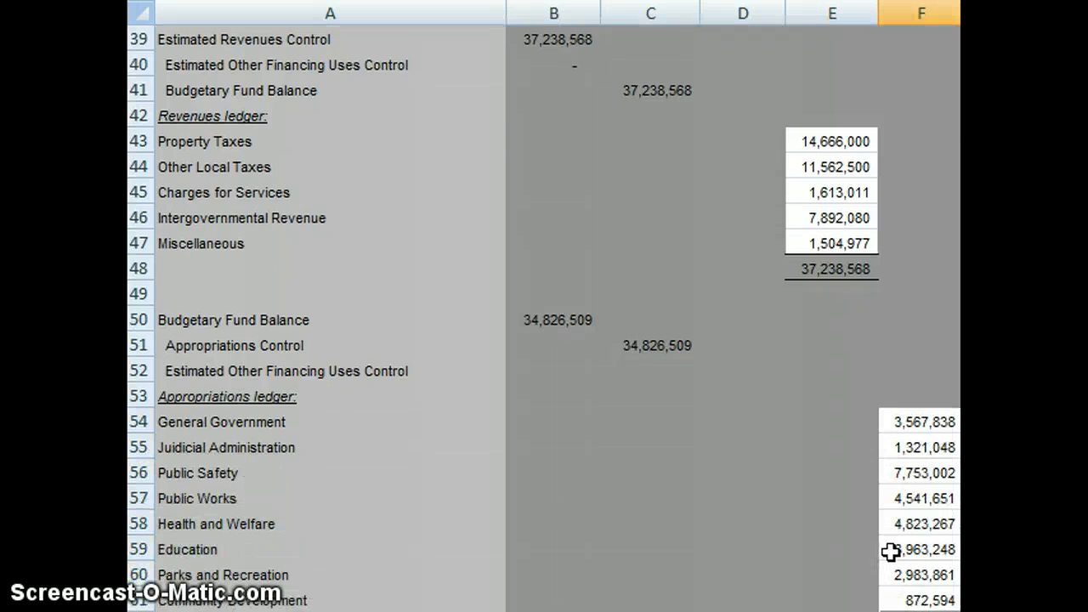
pyautogui.scroll(-1, 890, 552)
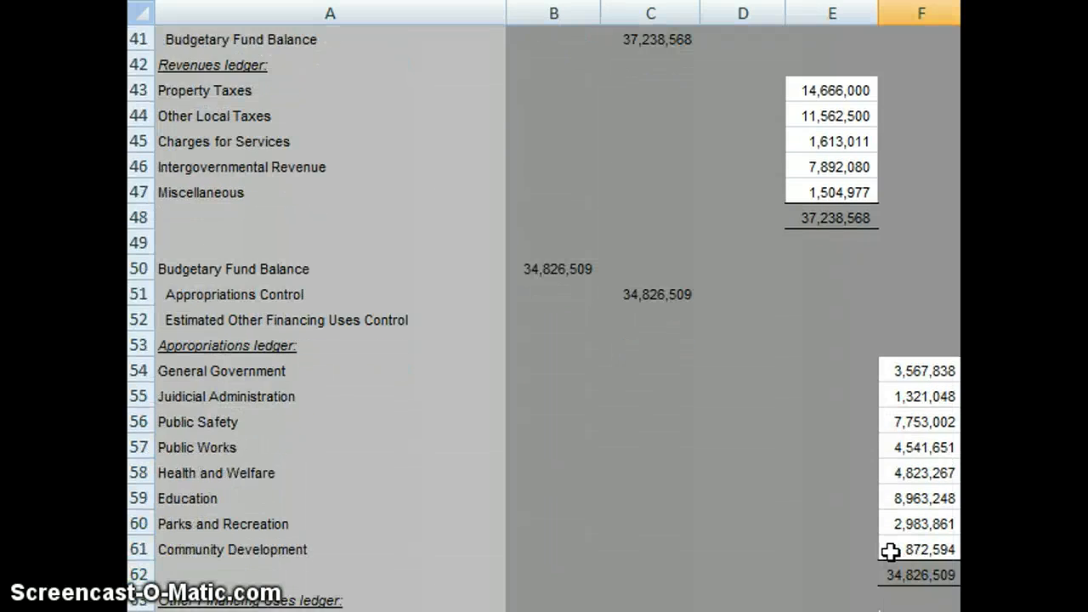
# Step: Link the Transfers out credit in F64 of the Other Financing Uses ledger to the original transfers to other funds with =B28
pyautogui.scroll(-3, 890, 552)
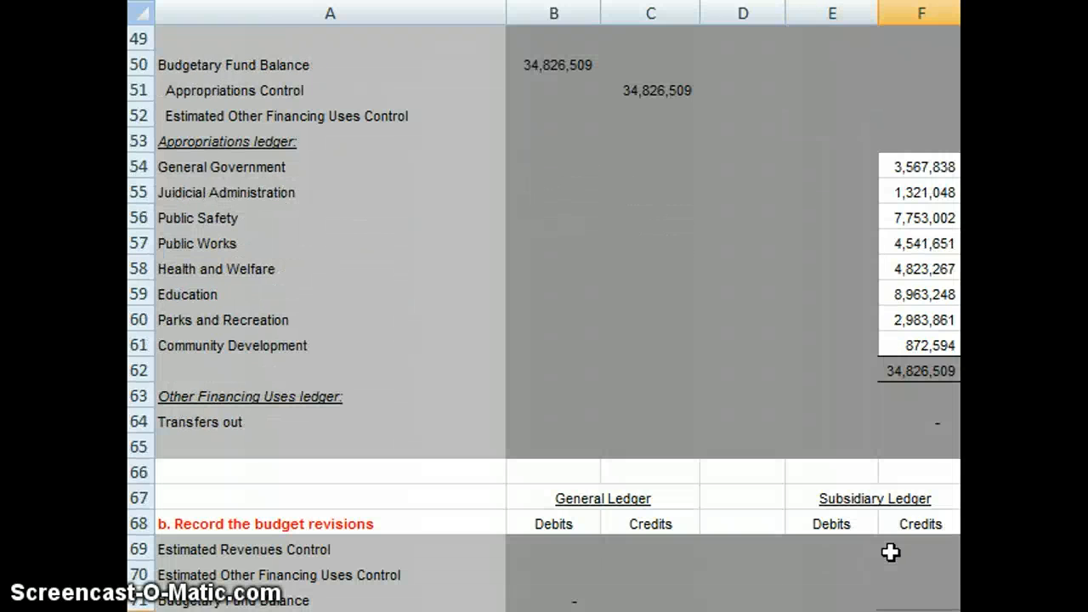
pyautogui.press('Up')
pyautogui.press('Up')
pyautogui.press('Up')
pyautogui.press('Up')
pyautogui.press('Up')
pyautogui.press('Up')
pyautogui.press('Up')
pyautogui.press('Up')
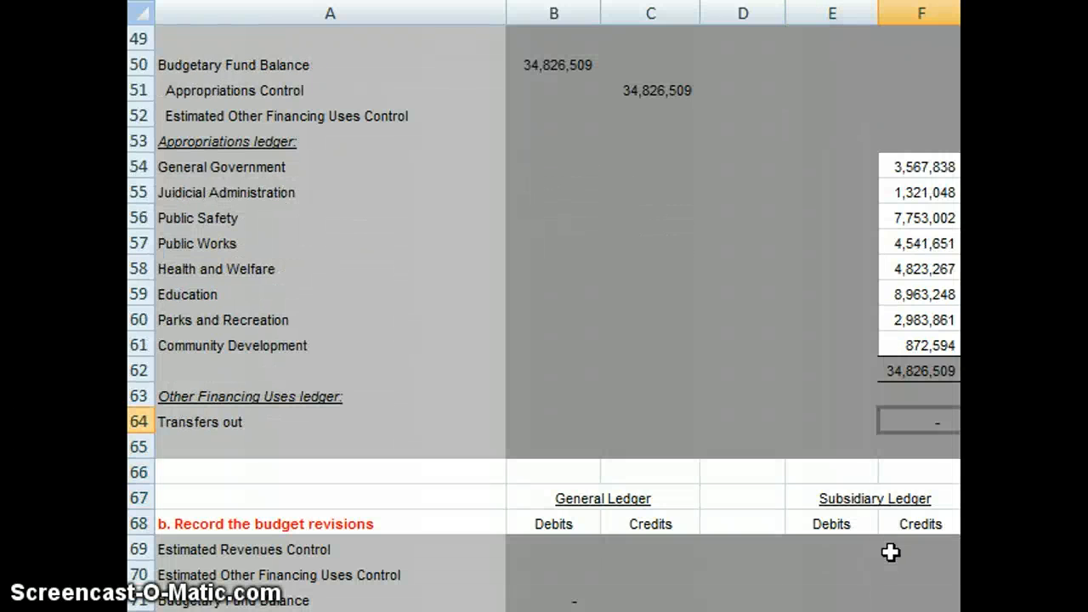
pyautogui.write('=')
pyautogui.press('Up')
pyautogui.press('Up')
pyautogui.press('Up')
pyautogui.press('Up')
pyautogui.press('Up')
pyautogui.press('Up')
pyautogui.press('Up')
pyautogui.press('Up')
pyautogui.press('Up')
pyautogui.press('Up')
pyautogui.press('Up')
pyautogui.press('Up')
pyautogui.press('Up')
pyautogui.press('Up')
pyautogui.press('Up')
pyautogui.press('Up')
pyautogui.press('Up')
pyautogui.press('Up')
pyautogui.press('Up')
pyautogui.press('Up')
pyautogui.press('Up')
pyautogui.press('Up')
pyautogui.press('Up')
pyautogui.press('Up')
pyautogui.press('Up')
pyautogui.press('Up')
pyautogui.press('Up')
pyautogui.press('Up')
pyautogui.press('Up')
pyautogui.press('Up')
pyautogui.press('Up')
pyautogui.press('Up')
pyautogui.press('Up')
pyautogui.press('Up')
pyautogui.press('Up')
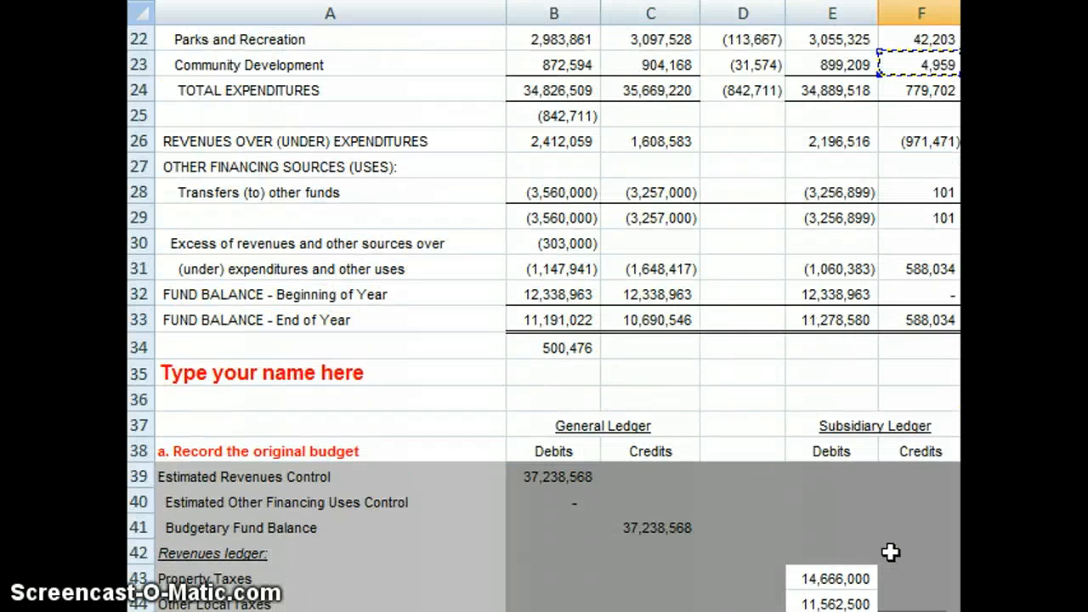
pyautogui.press('Down')
pyautogui.press('Left')
pyautogui.press('Left')
pyautogui.press('Left')
pyautogui.press('Left')
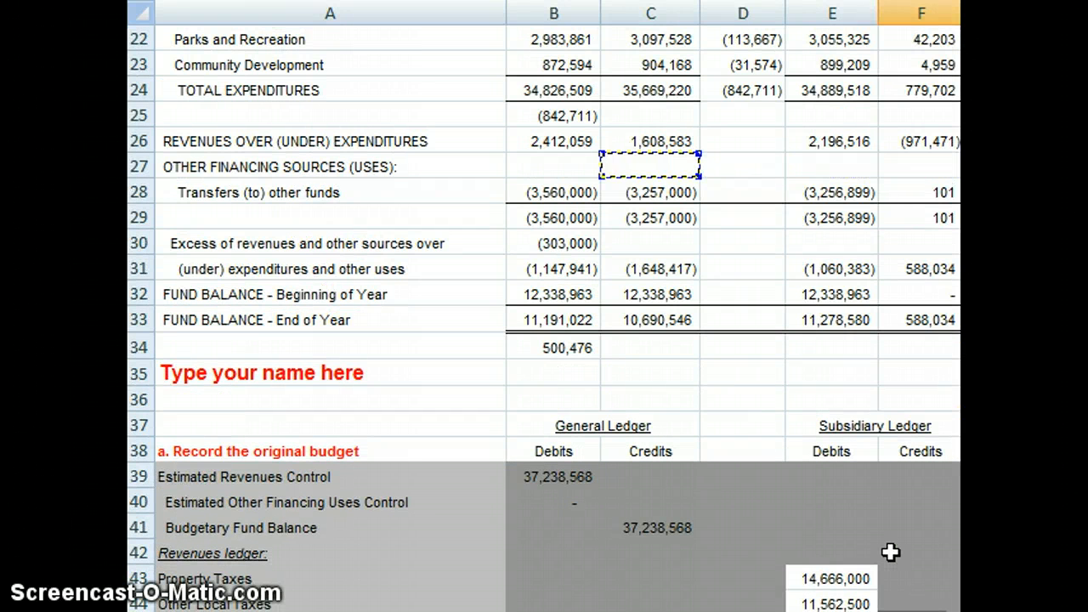
pyautogui.press('Up')
pyautogui.press('Up')
pyautogui.press('Up')
pyautogui.press('Up')
pyautogui.press('Up')
pyautogui.press('Up')
pyautogui.press('Up')
pyautogui.press('Up')
pyautogui.press('Up')
pyautogui.press('Up')
pyautogui.press('Up')
pyautogui.press('Up')
pyautogui.press('Up')
pyautogui.press('Up')
pyautogui.press('Up')
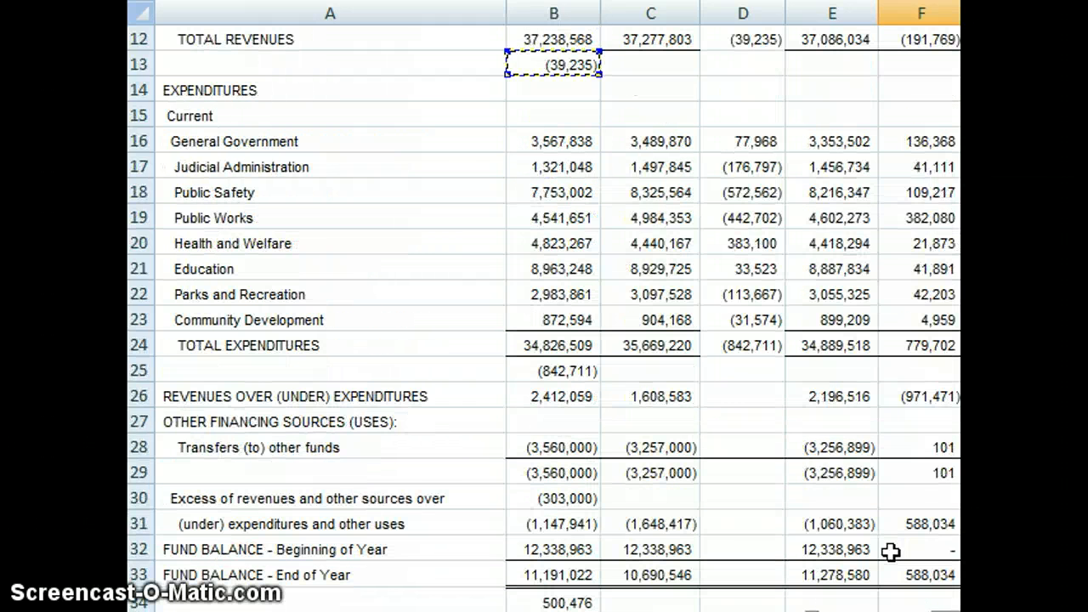
pyautogui.press('Down')
pyautogui.press('Down')
pyautogui.press('Down')
pyautogui.press('Down')
pyautogui.press('Down')
pyautogui.press('Down')
pyautogui.press('Down')
pyautogui.press('Down')
pyautogui.press('Down')
pyautogui.press('Down')
pyautogui.press('Down')
pyautogui.press('Down')
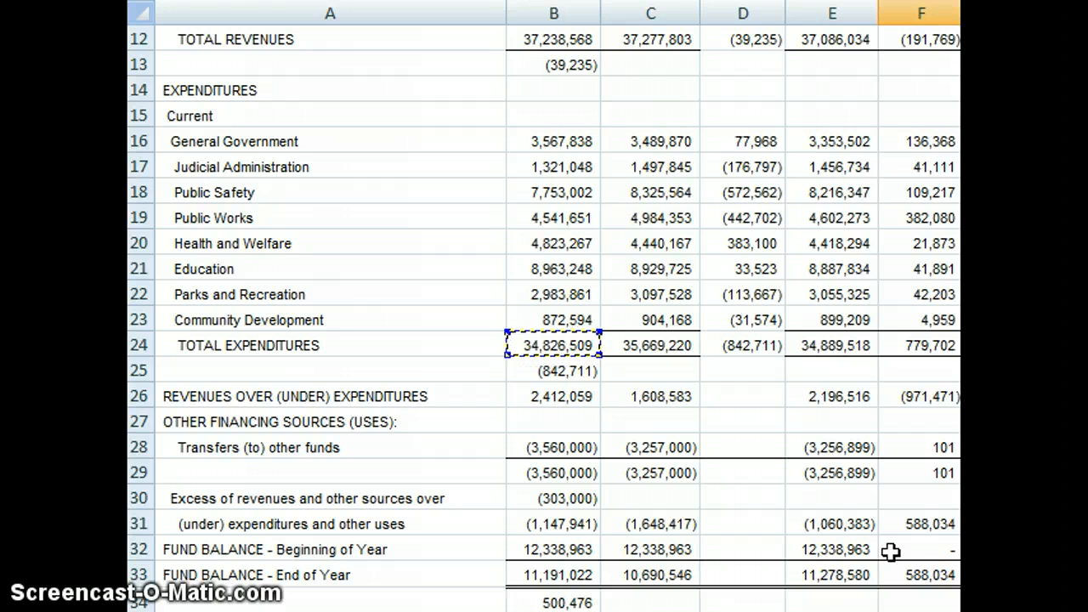
pyautogui.press('Down')
pyautogui.press('Down')
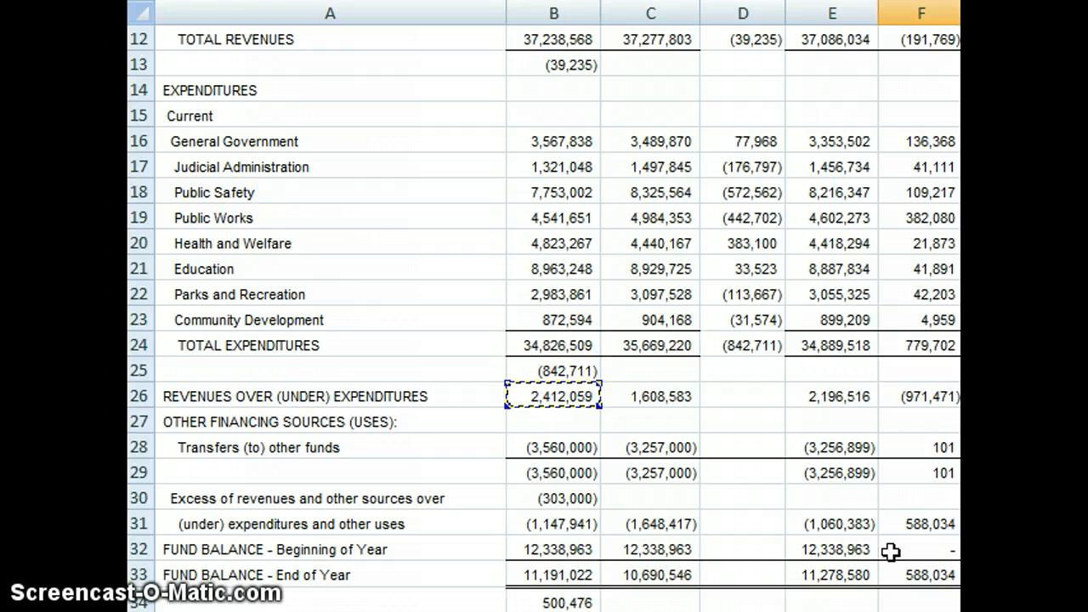
pyautogui.press('Down')
pyautogui.press('Down')
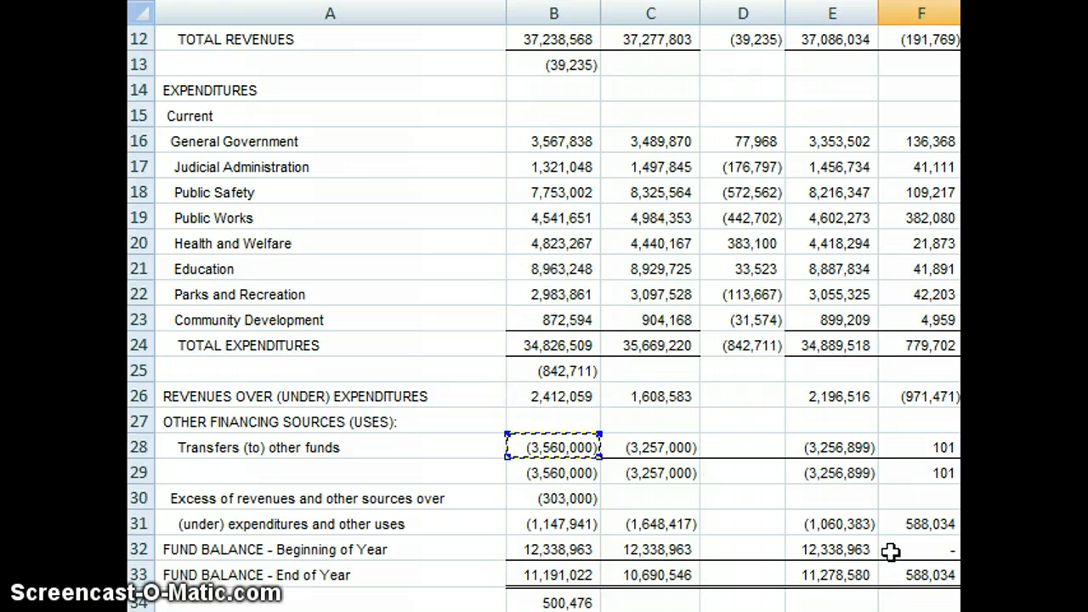
pyautogui.press('Return')
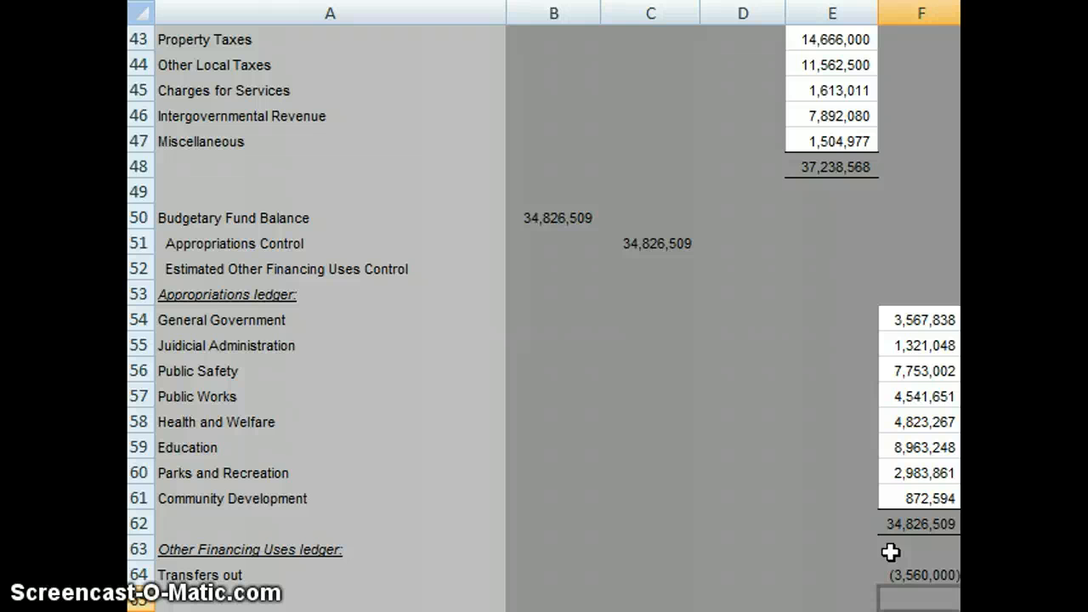
# Step: Reverse the sign of the Transfers out credit in F64 by changing its formula to =-B28
pyautogui.press('Up')
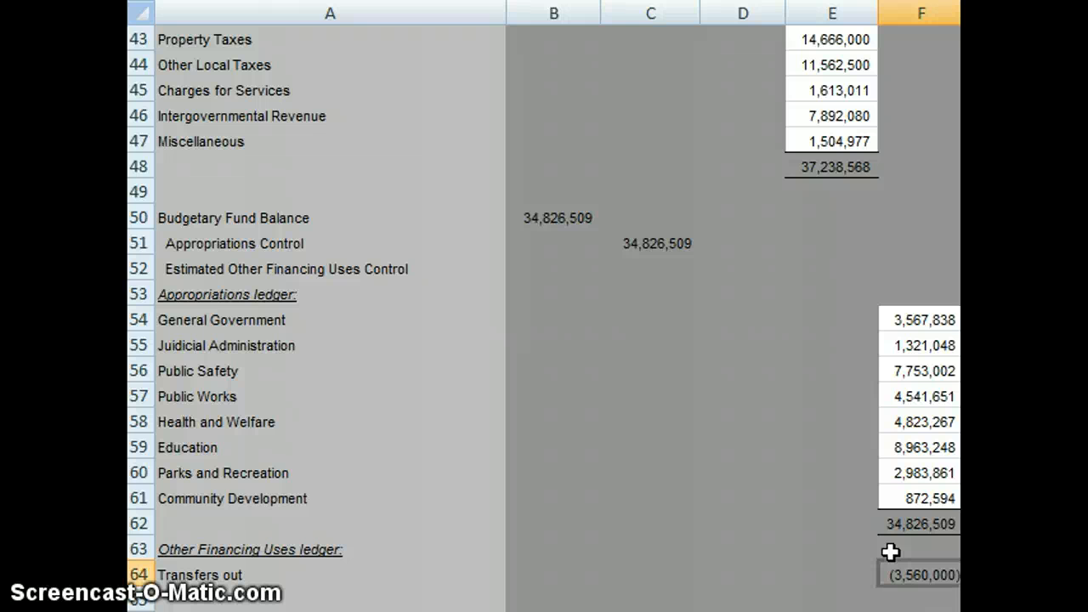
pyautogui.press('F2')
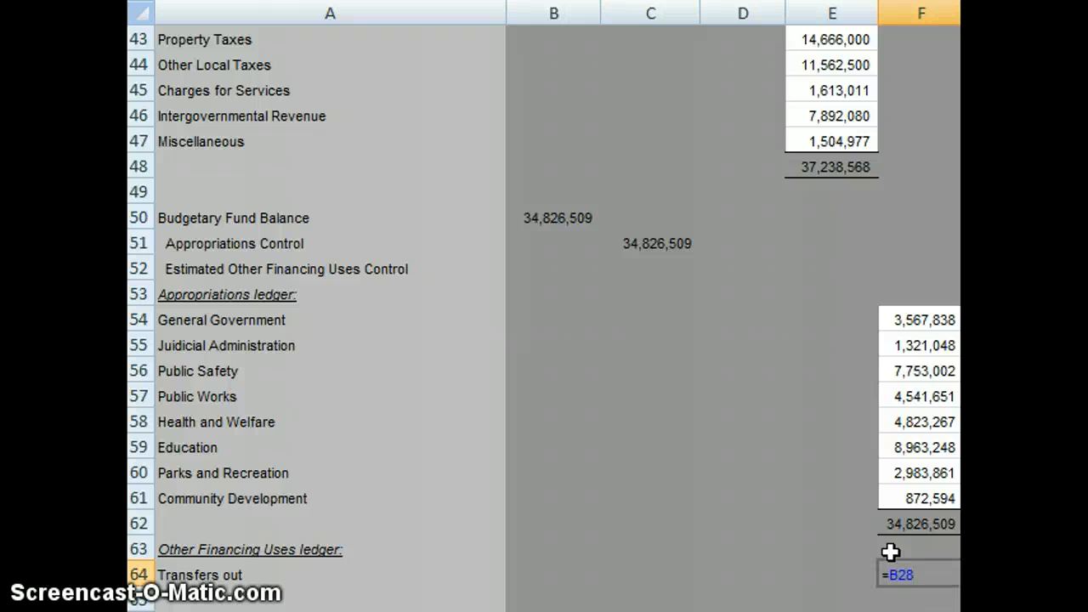
pyautogui.write('-')
pyautogui.press('Return')
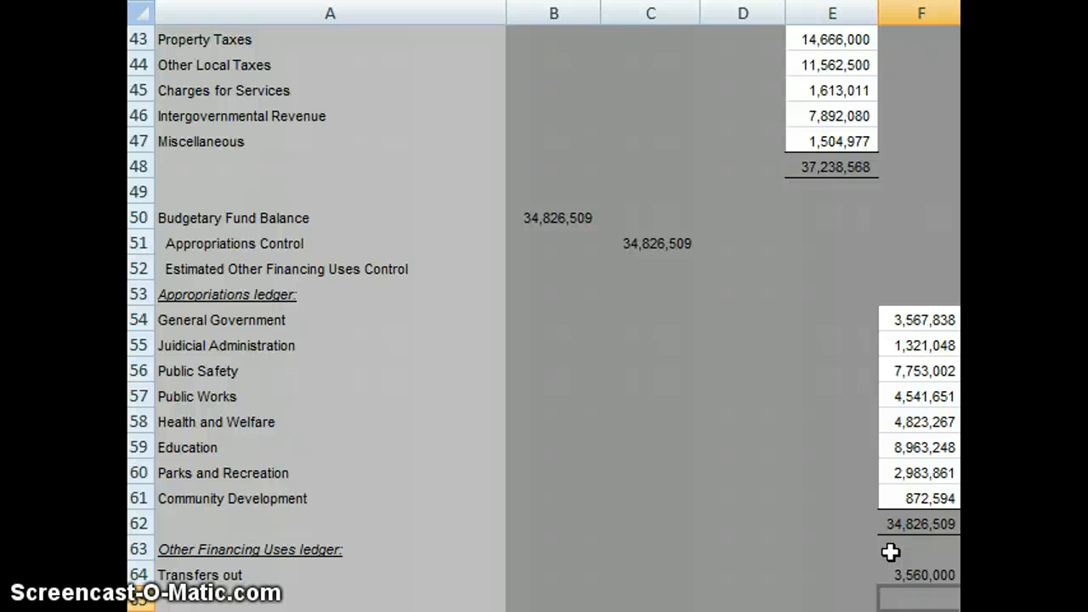
pyautogui.press('Up')
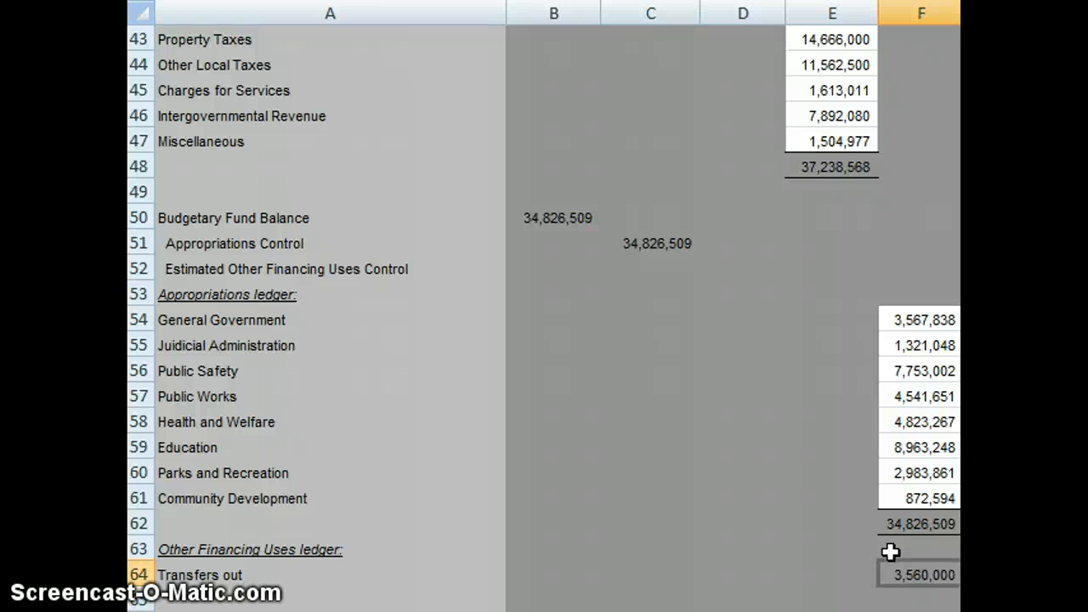
# Step: Link the Estimated Other Financing Uses Control credit in C52 to the Transfers out subsidiary credit with the formula =F64
pyautogui.press('Left')
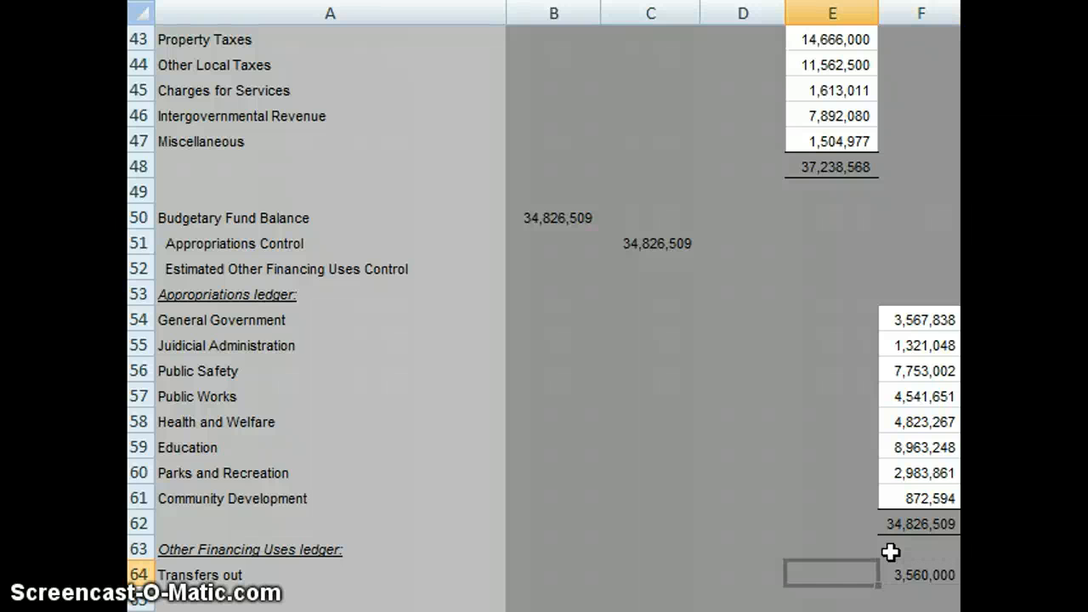
pyautogui.press('Up')
pyautogui.press('Up')
pyautogui.press('Up')
pyautogui.press('Up')
pyautogui.press('Up')
pyautogui.press('Up')
pyautogui.press('Up')
pyautogui.press('Up')
pyautogui.press('Up')
pyautogui.press('Up')
pyautogui.press('Up')
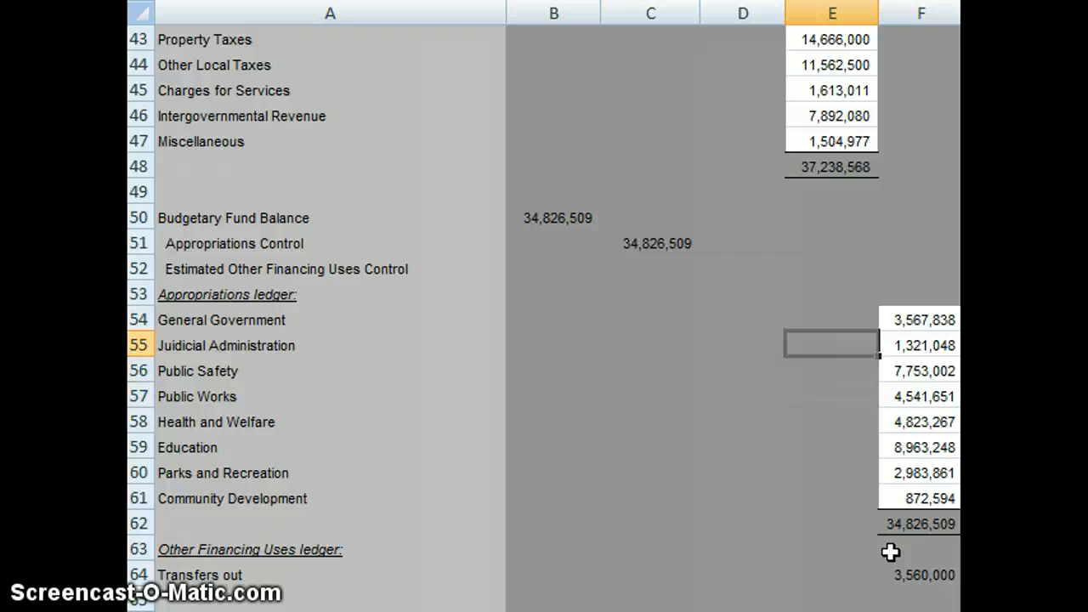
pyautogui.press('Left')
pyautogui.press('Left')
pyautogui.press('Up')
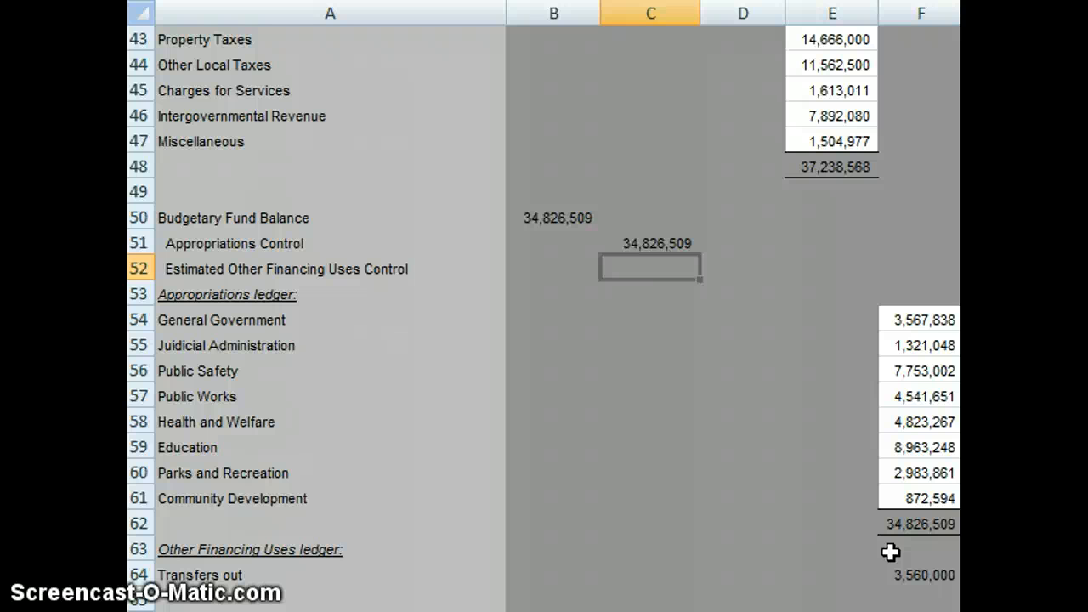
pyautogui.write('-')
pyautogui.press('BackSpace')
pyautogui.write('=')
pyautogui.press('Down')
pyautogui.press('Down')
pyautogui.press('Down')
pyautogui.press('Down')
pyautogui.press('Down')
pyautogui.press('Down')
pyautogui.press('Down')
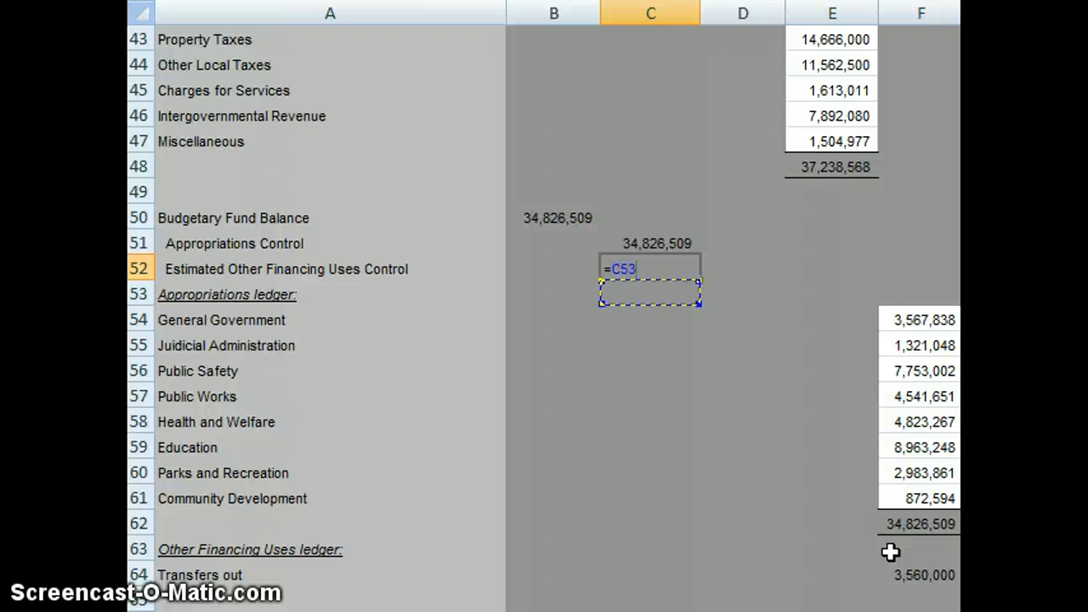
pyautogui.press('Down')
pyautogui.press('Down')
pyautogui.press('Down')
pyautogui.press('Down')
pyautogui.press('Down')
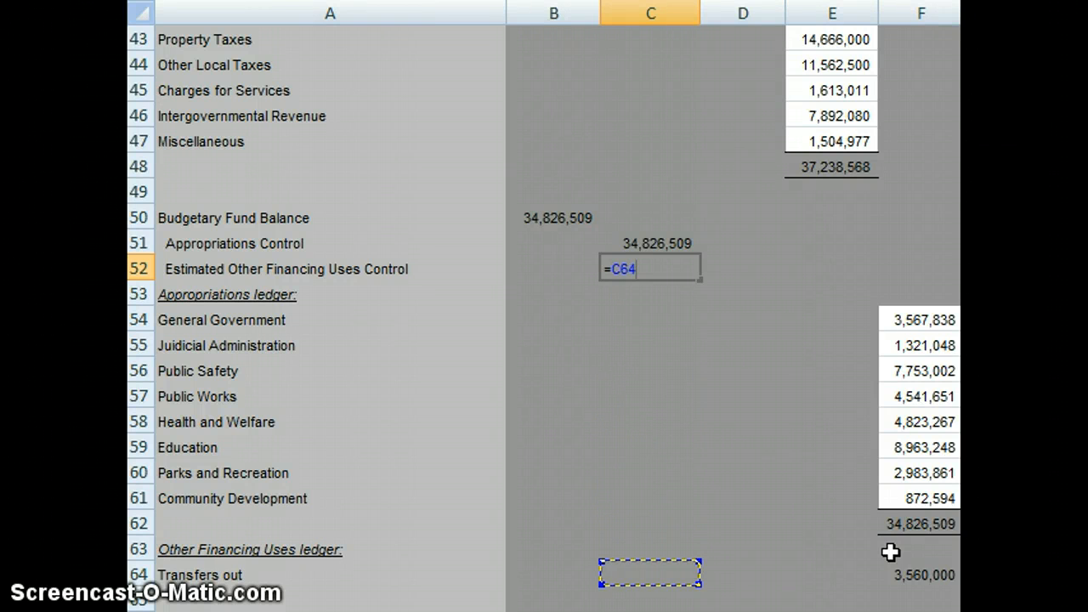
pyautogui.press('Right')
pyautogui.press('Right')
pyautogui.press('Right')
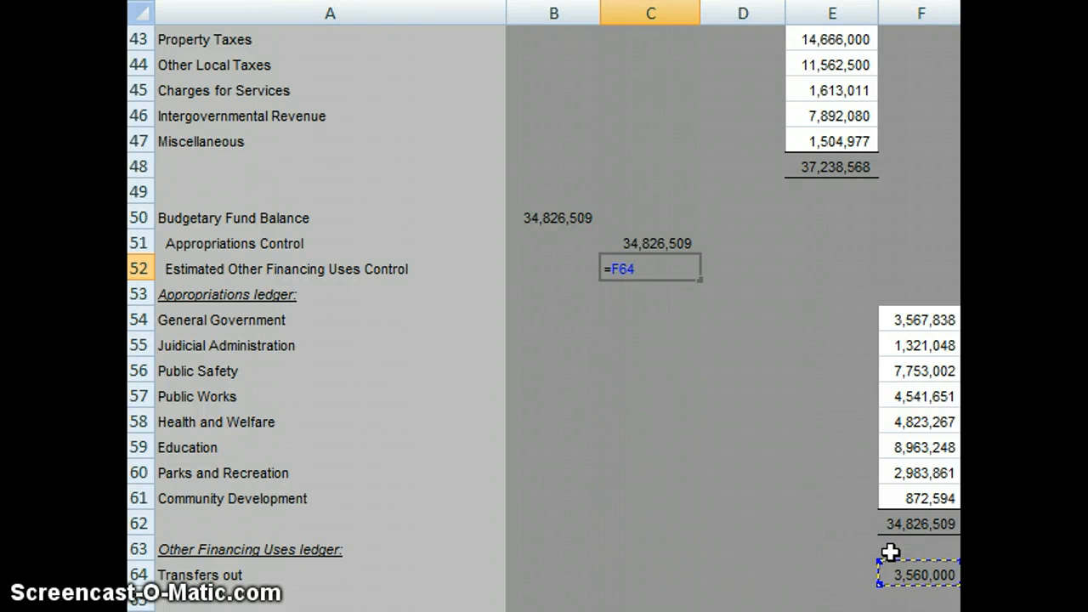
pyautogui.press('Return')
# Step: Check the Budgetary Fund Balance debit in B50 against the Appropriations Control and Estimated Other Financing Uses Control credits
pyautogui.press('Up')
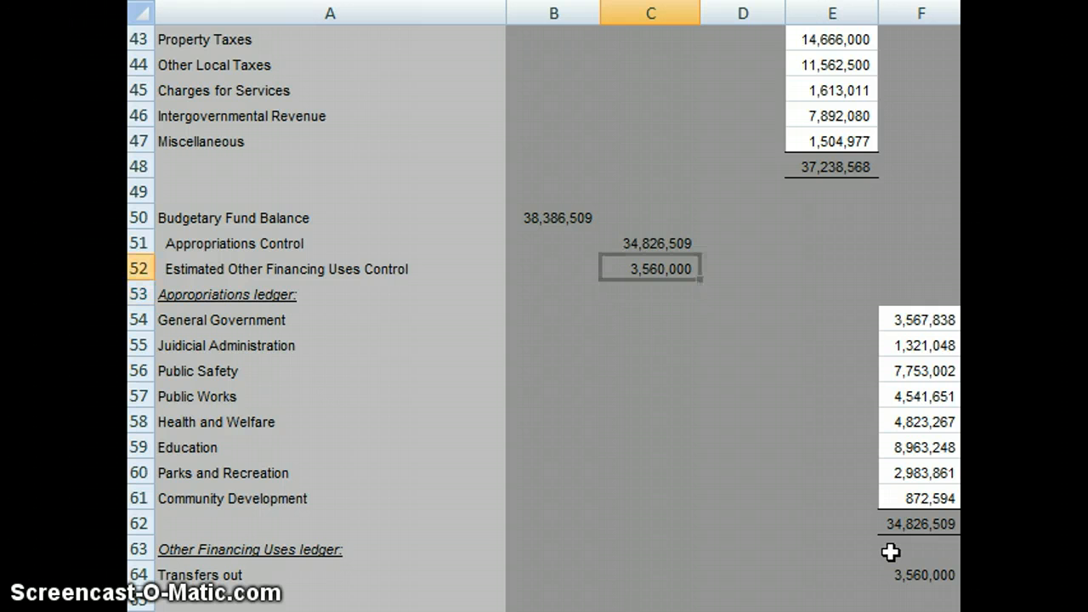
pyautogui.press('Up')
pyautogui.press('Left')
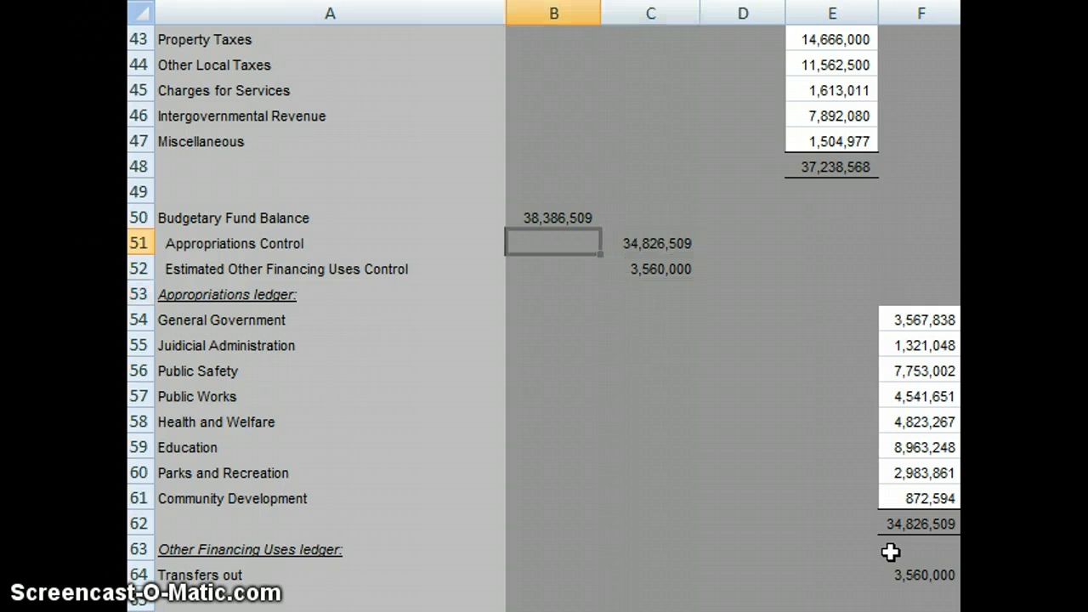
pyautogui.press('Up')
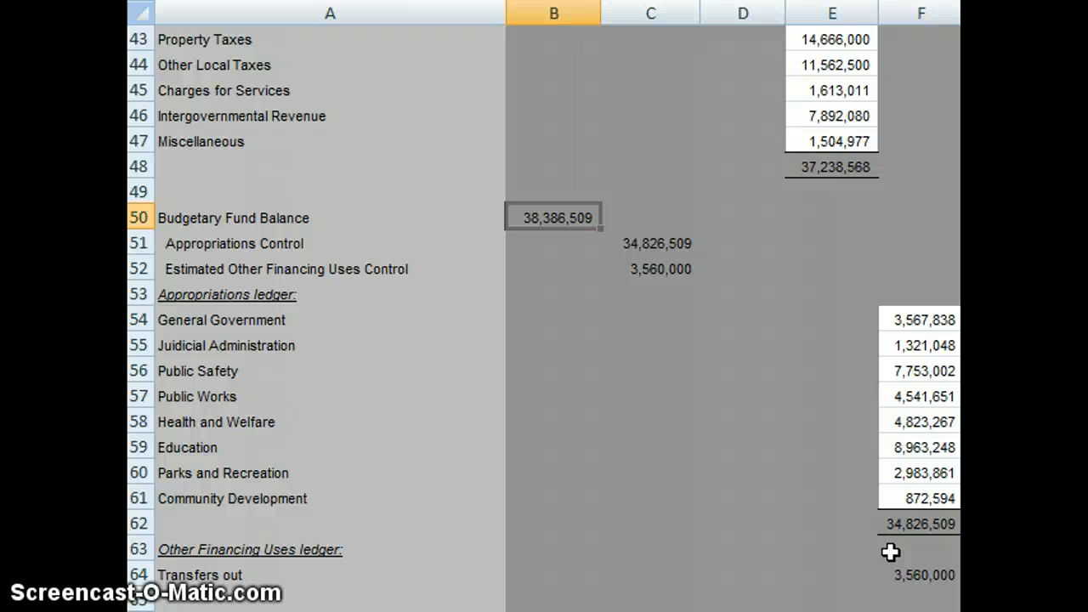
pyautogui.press('Right')
pyautogui.press('Down')
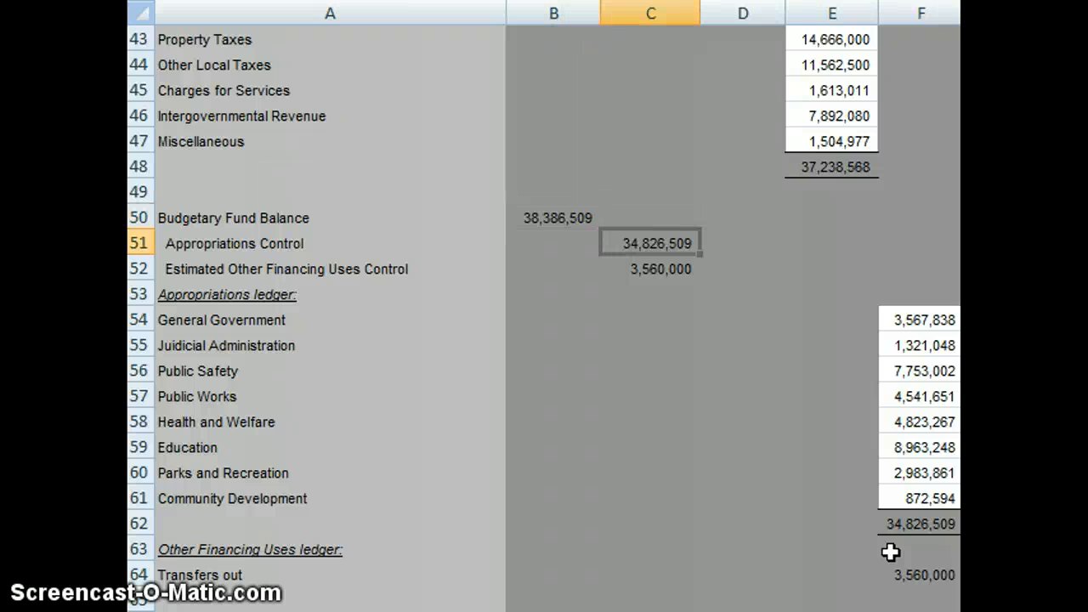
pyautogui.press('Left')
pyautogui.press('Up')
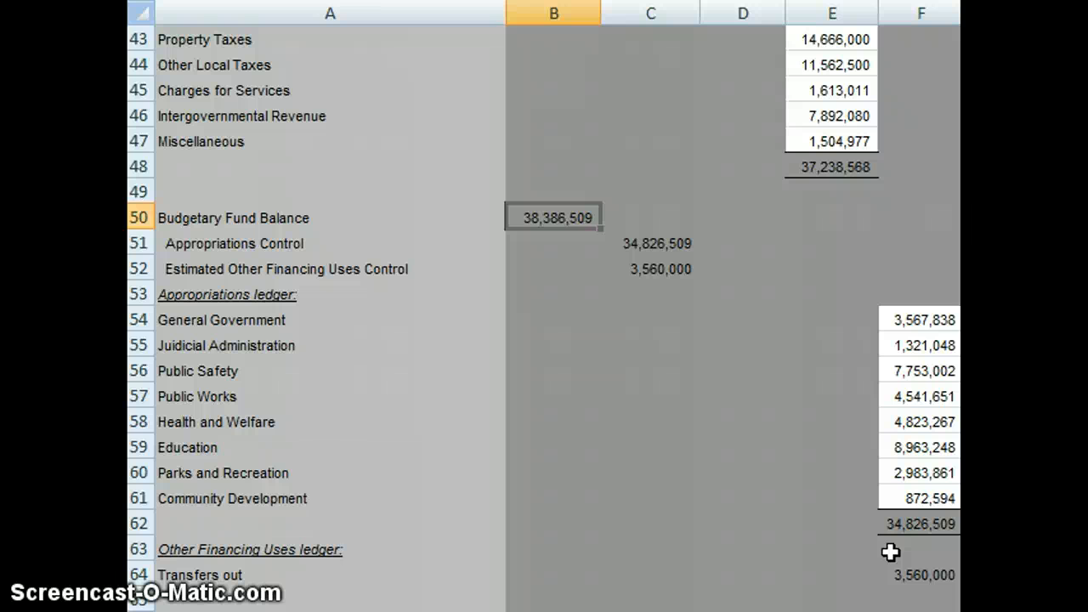
# Step: Link the Estimated Revenues Control debit in B69 of the budget revisions entry to the revenue budget change with =B13
pyautogui.press('Down')
pyautogui.press('Down')
pyautogui.press('Down')
pyautogui.press('Down')
pyautogui.press('Down')
pyautogui.press('Down')
pyautogui.press('Down')
pyautogui.press('Down')
pyautogui.press('Down')
pyautogui.press('Down')
pyautogui.press('Down')
pyautogui.press('Down')
pyautogui.press('Down')
pyautogui.press('Down')
pyautogui.press('Down')
pyautogui.press('Down')
pyautogui.press('Down')
pyautogui.press('Down')
pyautogui.press('Down')
pyautogui.press('Down')
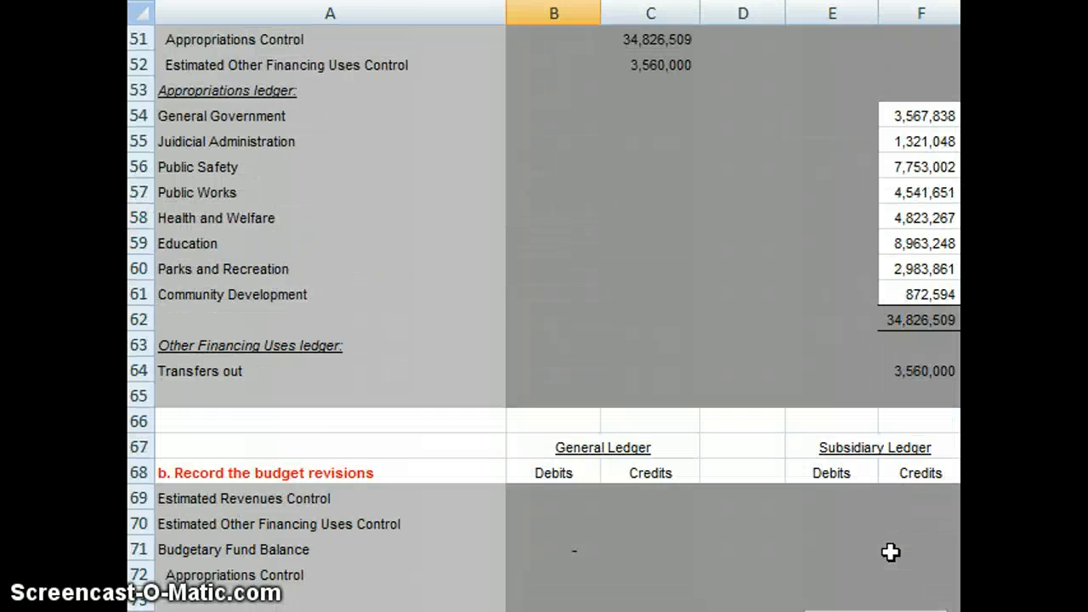
pyautogui.press('Down')
pyautogui.press('Down')
pyautogui.press('Down')
pyautogui.press('Down')
pyautogui.press('Down')
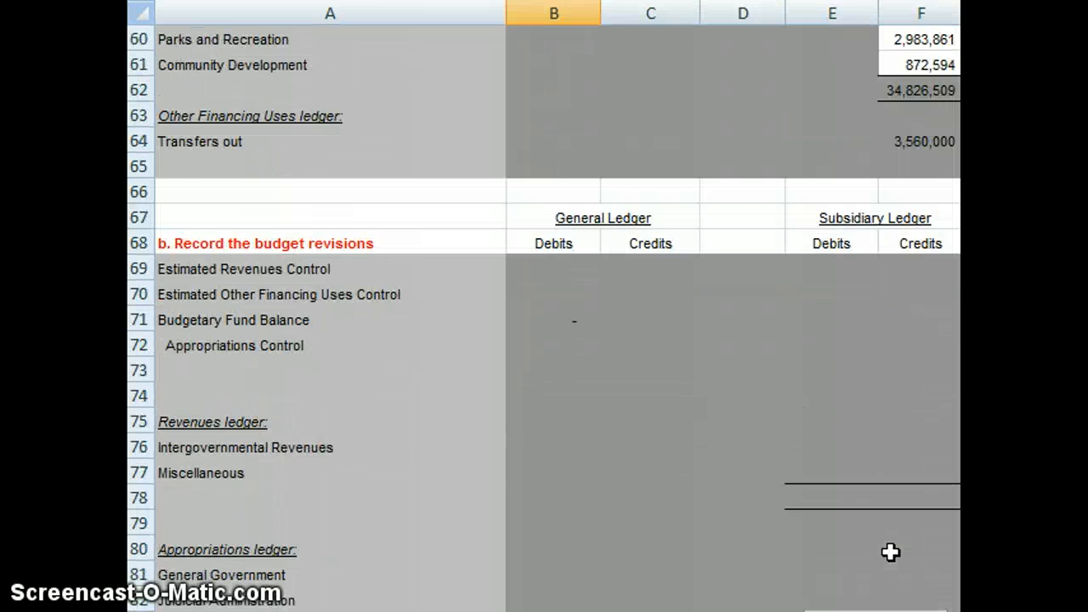
pyautogui.click(536, 270)
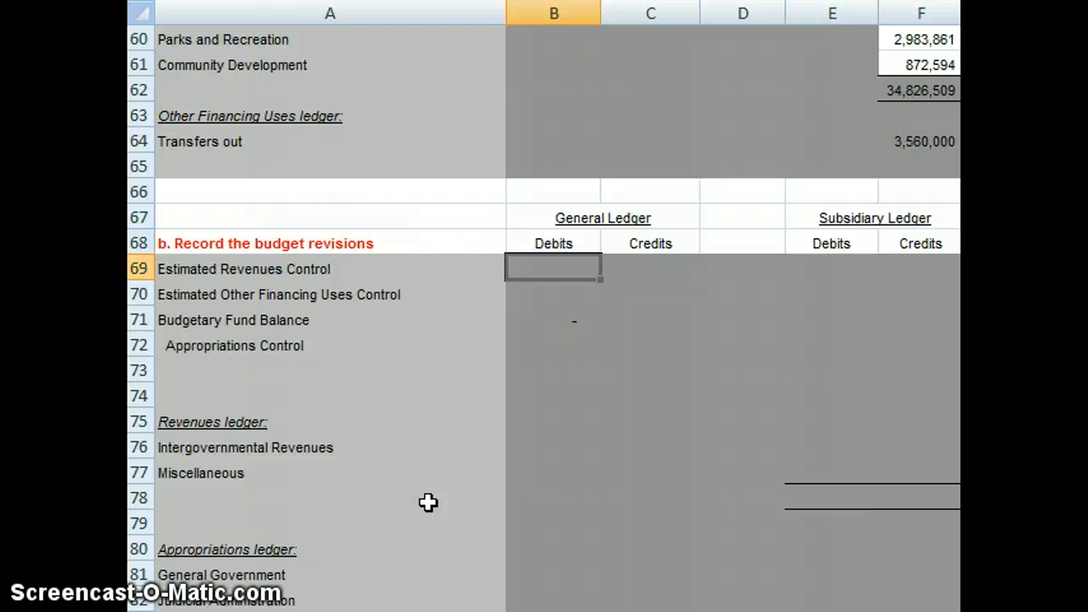
pyautogui.write('=')
pyautogui.press('Up')
pyautogui.press('Up')
pyautogui.press('Up')
pyautogui.press('Up')
pyautogui.press('Up')
pyautogui.press('Up')
pyautogui.press('Up')
pyautogui.press('Up')
pyautogui.press('Up')
pyautogui.press('Up')
pyautogui.press('Up')
pyautogui.press('Up')
pyautogui.press('Up')
pyautogui.press('Up')
pyautogui.press('Up')
pyautogui.press('Up')
pyautogui.press('Up')
pyautogui.press('Up')
pyautogui.press('Up')
pyautogui.press('Up')
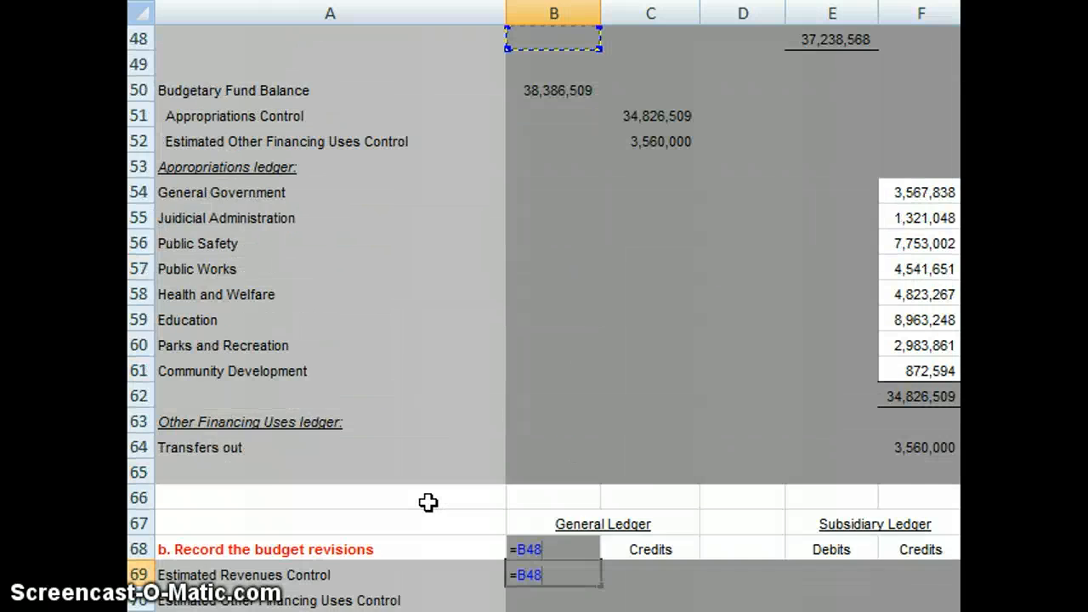
pyautogui.press('Up')
pyautogui.press('Up')
pyautogui.press('Up')
pyautogui.press('Up')
pyautogui.press('Up')
pyautogui.press('Up')
pyautogui.press('Up')
pyautogui.press('Up')
pyautogui.press('Up')
pyautogui.press('Up')
pyautogui.press('Up')
pyautogui.press('Up')
pyautogui.press('Up')
pyautogui.press('Up')
pyautogui.press('Up')
pyautogui.press('Up')
pyautogui.press('Up')
pyautogui.press('Up')
pyautogui.press('Up')
pyautogui.press('Up')
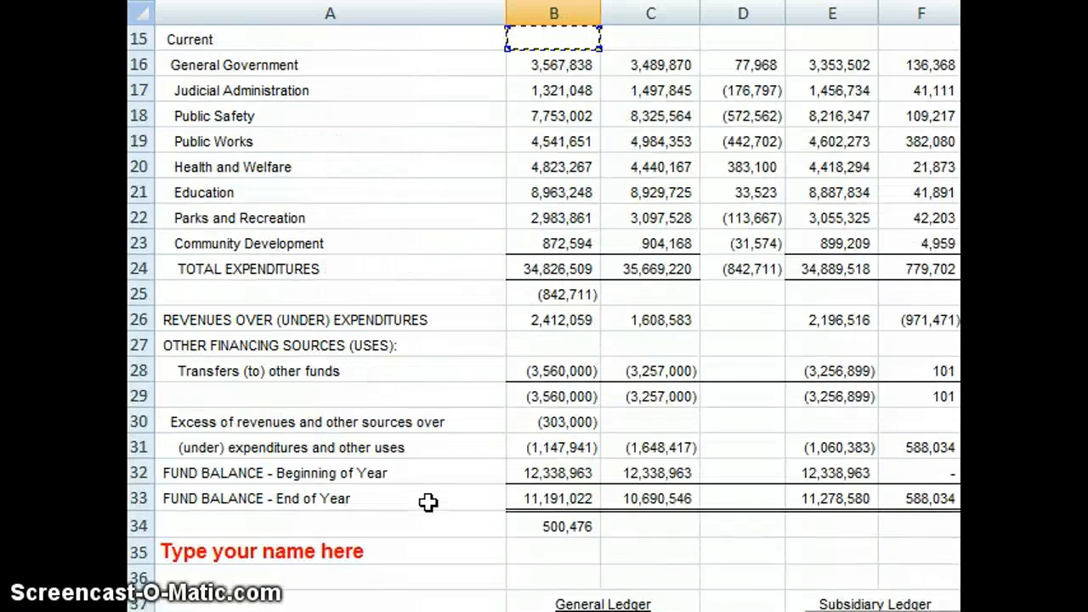
pyautogui.press('Up')
pyautogui.press('Up')
pyautogui.press('Up')
pyautogui.press('Up')
pyautogui.press('Up')
pyautogui.press('Up')
pyautogui.press('Up')
pyautogui.press('Up')
pyautogui.press('Up')
pyautogui.press('Up')
pyautogui.press('Up')
pyautogui.press('Up')
pyautogui.press('Up')
pyautogui.press('Up')
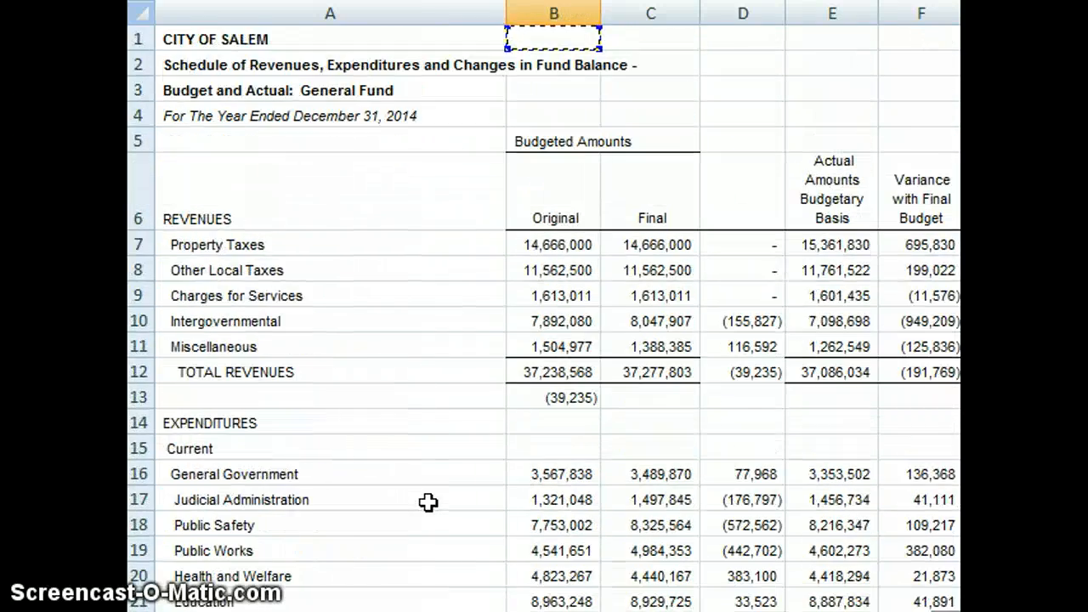
pyautogui.press('Down')
pyautogui.press('Down')
pyautogui.press('Down')
pyautogui.press('Down')
pyautogui.press('Down')
pyautogui.press('Down')
pyautogui.press('Down')
pyautogui.press('Down')
pyautogui.press('Down')
pyautogui.press('Down')
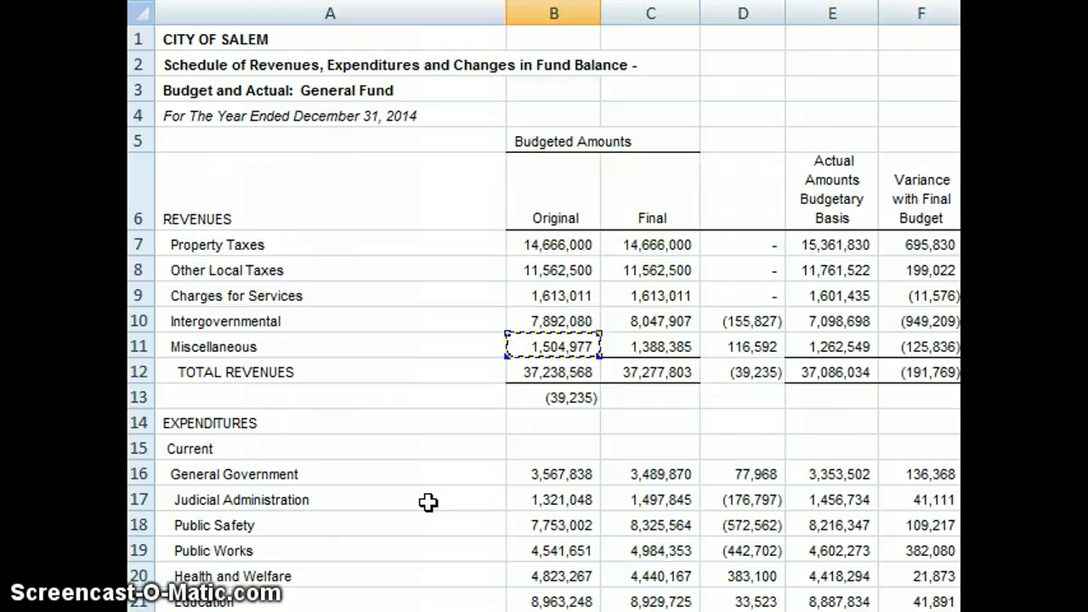
pyautogui.press('Down')
pyautogui.press('Down')
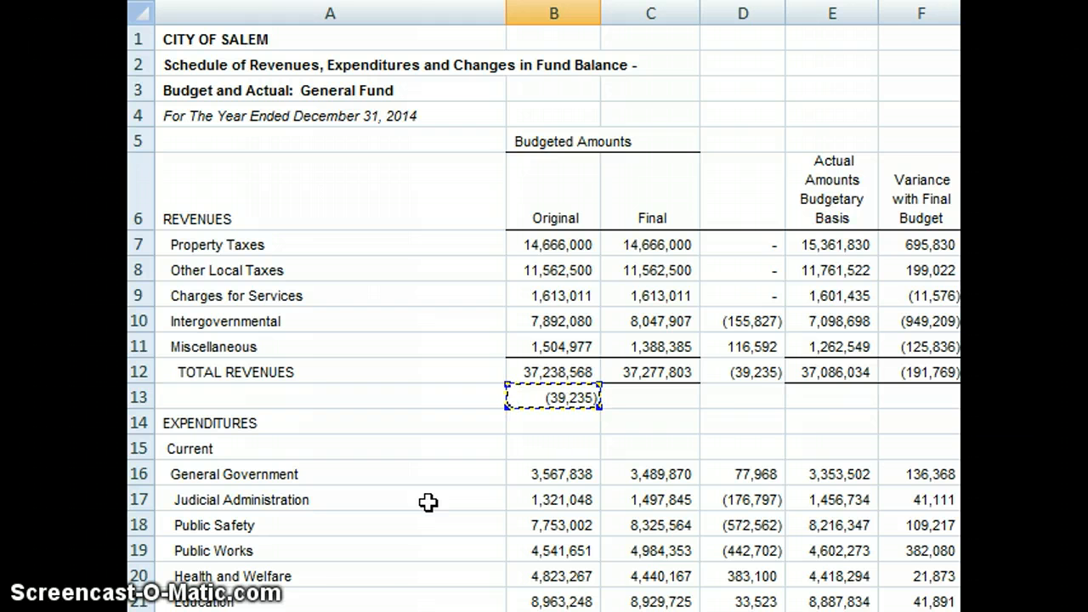
pyautogui.press('Return')
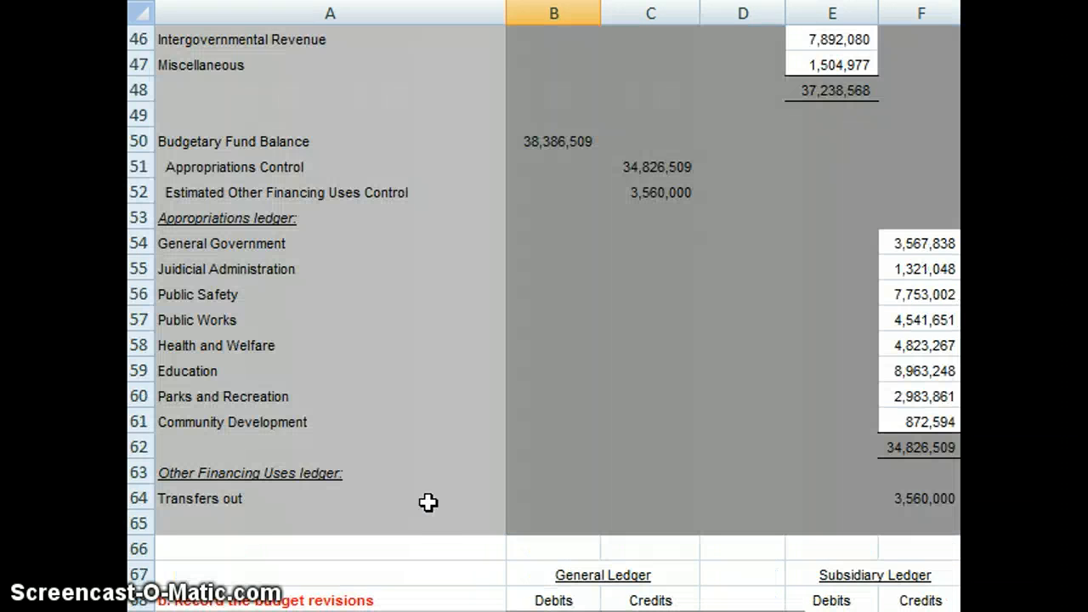
# Step: Reverse the sign of the Estimated Revenues Control debit in B69 by changing its formula to =-B13
pyautogui.press('Down')
pyautogui.press('Down')
pyautogui.press('Down')
pyautogui.press('Down')
pyautogui.press('Up')
pyautogui.press('Up')
pyautogui.press('Up')
pyautogui.press('Up')
pyautogui.press('Up')
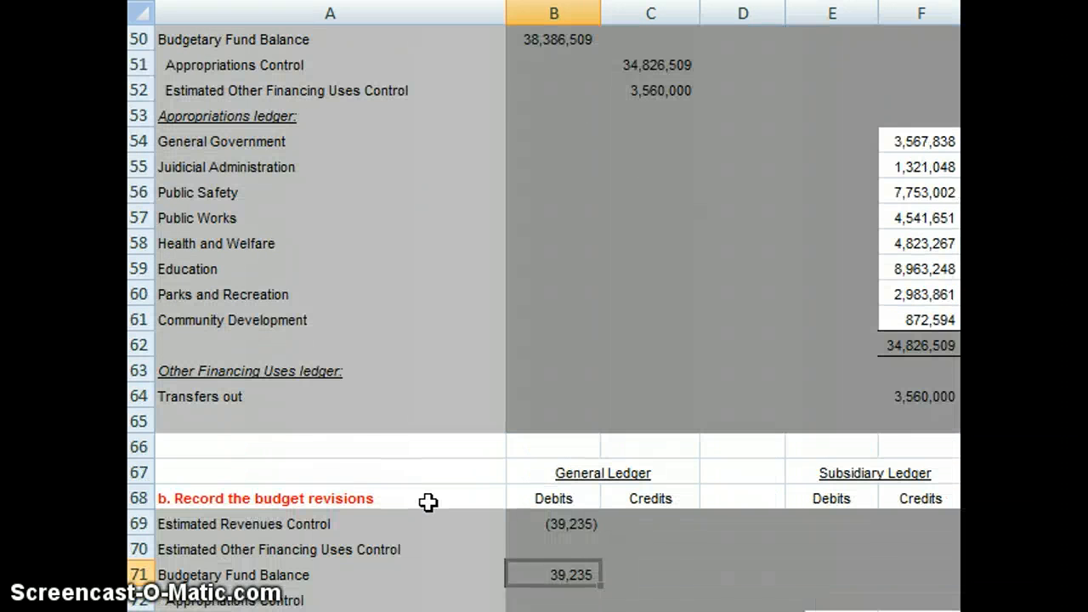
pyautogui.write('=B13')
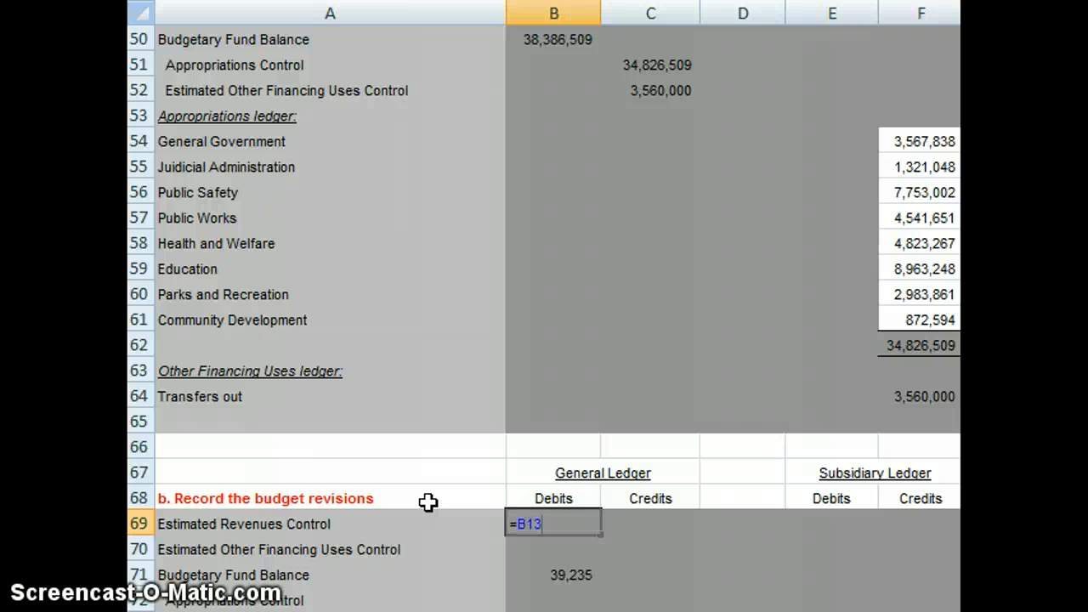
pyautogui.write('-')
pyautogui.press('Return')
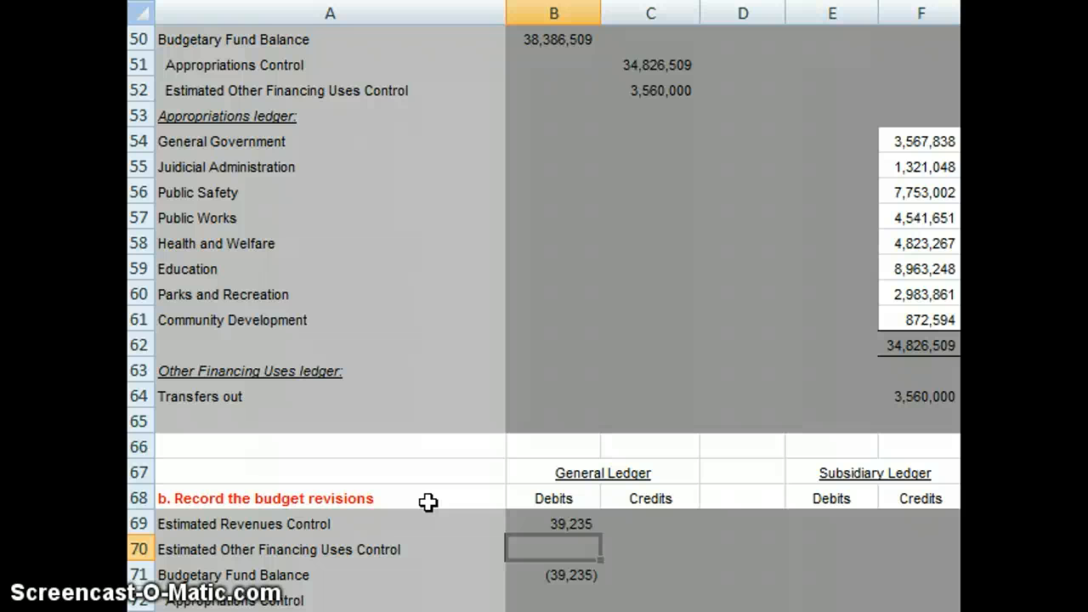
# Step: Link the Appropriations Control credit in C72 of the budget revisions entry to the total expenditures budget change with =B25
pyautogui.press('Down')
pyautogui.press('Down')
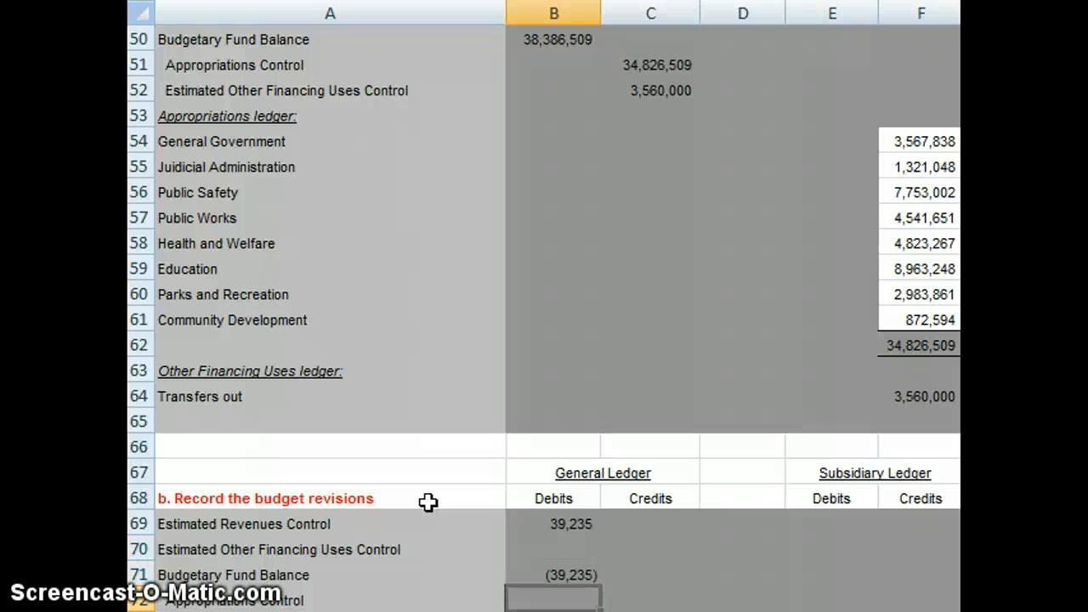
pyautogui.press('Right')
pyautogui.write('=')
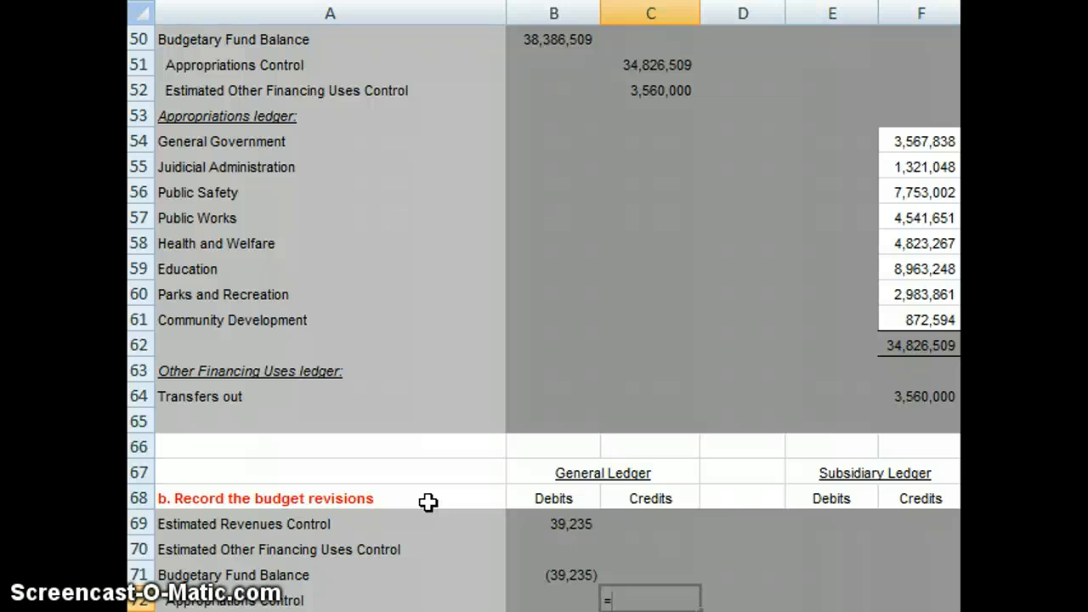
pyautogui.press('Up')
pyautogui.press('Up')
pyautogui.press('Up')
pyautogui.press('Up')
pyautogui.press('Up')
pyautogui.press('Up')
pyautogui.press('Up')
pyautogui.press('Up')
pyautogui.press('Up')
pyautogui.press('Up')
pyautogui.press('Up')
pyautogui.press('Up')
pyautogui.press('Up')
pyautogui.press('Up')
pyautogui.press('Up')
pyautogui.press('Up')
pyautogui.press('Up')
pyautogui.press('Up')
pyautogui.press('Up')
pyautogui.press('Up')
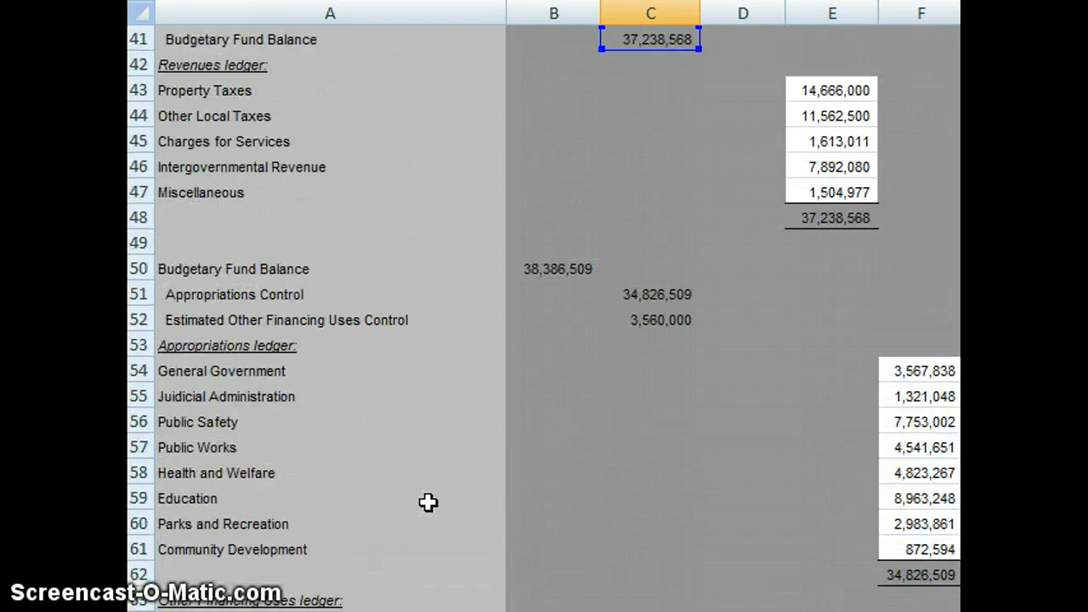
pyautogui.press('Up')
pyautogui.press('Up')
pyautogui.press('Up')
pyautogui.press('Up')
pyautogui.press('Down')
pyautogui.press('Down')
pyautogui.press('Down')
pyautogui.press('Down')
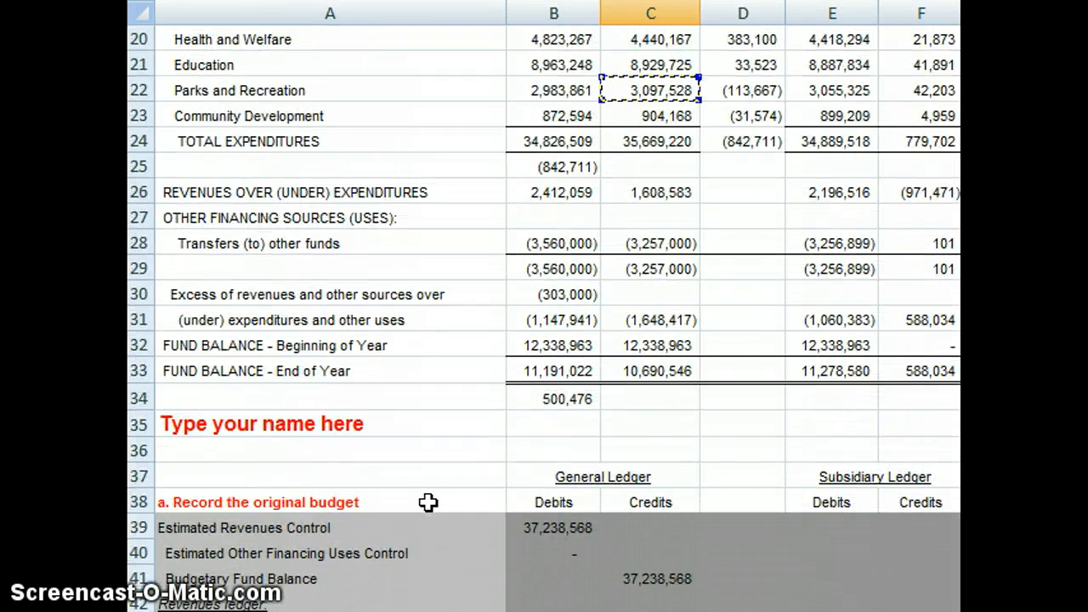
pyautogui.press('Down')
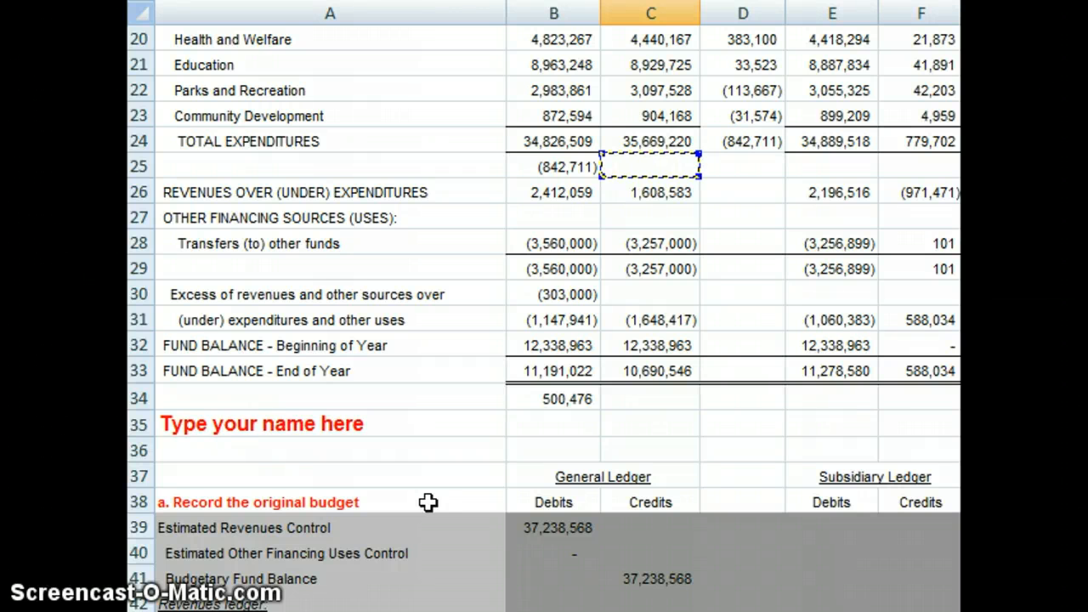
pyautogui.press('Up')
pyautogui.press('Left')
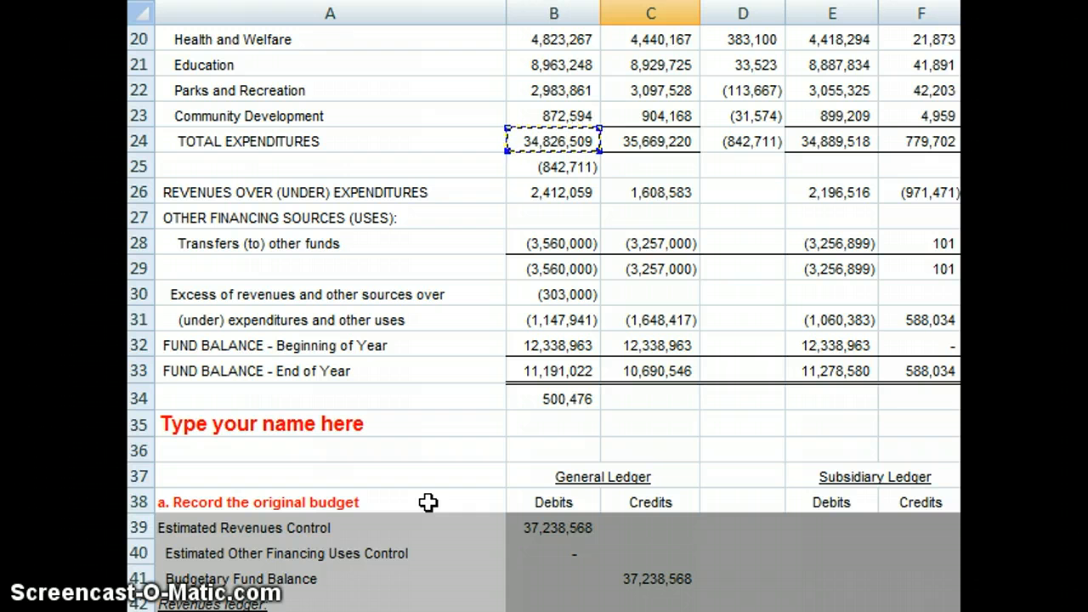
pyautogui.press('Right')
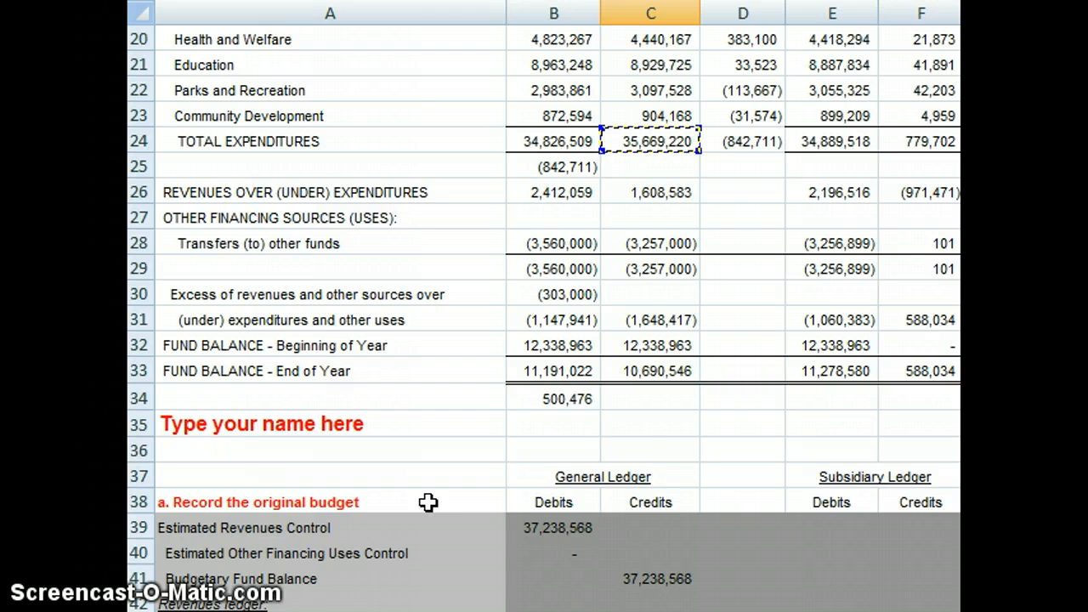
pyautogui.press('Left')
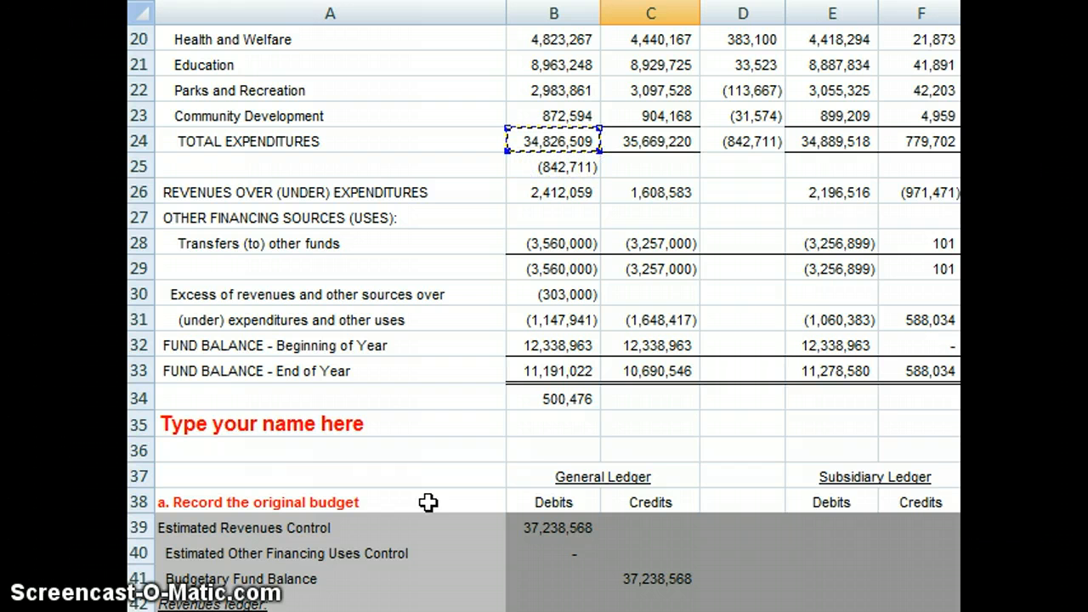
pyautogui.press('Down')
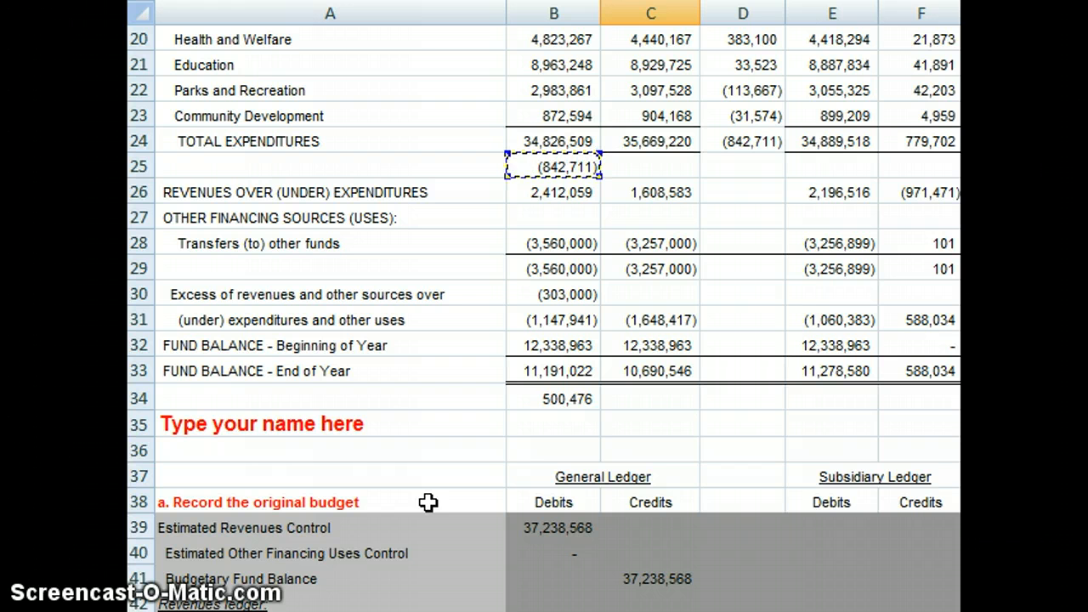
pyautogui.press('Down')
pyautogui.press('Down')
pyautogui.press('Down')
pyautogui.press('Down')
pyautogui.press('Down')
pyautogui.press('Down')
pyautogui.press('Down')
pyautogui.press('Down')
pyautogui.press('Down')
pyautogui.press('Down')
pyautogui.press('Down')
pyautogui.press('Down')
pyautogui.press('Down')
pyautogui.press('Down')
pyautogui.press('Down')
pyautogui.press('Down')
pyautogui.press('Down')
pyautogui.press('Down')
pyautogui.press('Down')
pyautogui.press('Down')
pyautogui.press('Down')
pyautogui.press('Down')
pyautogui.press('Down')
pyautogui.press('Down')
pyautogui.press('Down')
pyautogui.press('Down')
pyautogui.press('Down')
pyautogui.press('Down')
pyautogui.press('Down')
pyautogui.press('Down')
pyautogui.press('Down')
pyautogui.press('Down')
pyautogui.press('Down')
pyautogui.press('Down')
pyautogui.press('Down')
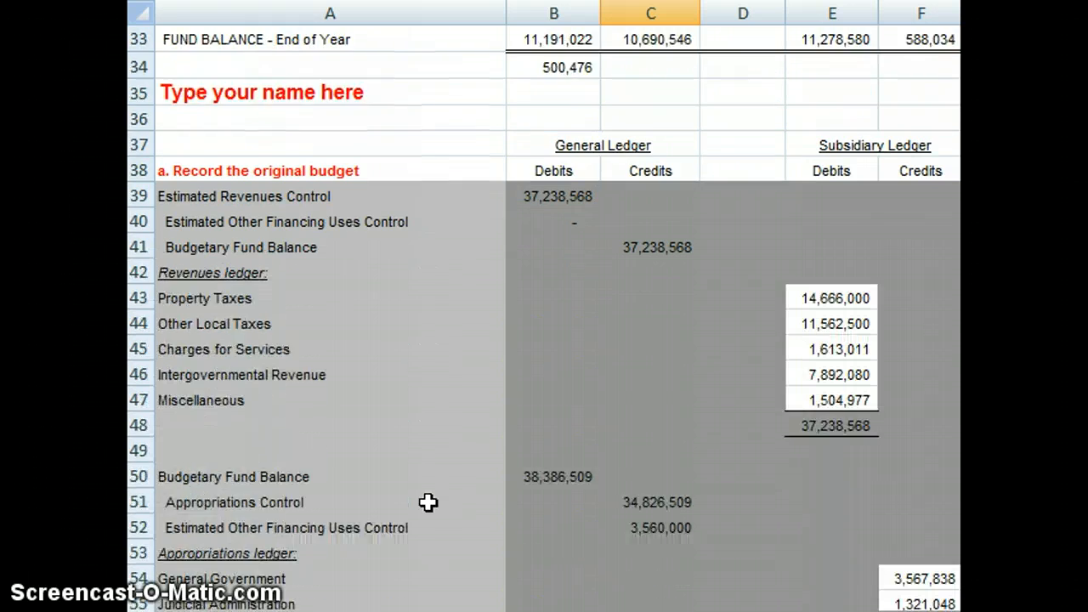
pyautogui.press('Up')
pyautogui.press('Up')
pyautogui.press('Up')
pyautogui.press('Up')
pyautogui.press('Up')
pyautogui.press('Up')
pyautogui.press('Up')
pyautogui.press('Up')
pyautogui.press('Up')
pyautogui.press('Up')
pyautogui.press('Up')
pyautogui.press('Up')
pyautogui.press('Up')
pyautogui.press('Up')
pyautogui.press('Up')
pyautogui.press('Up')
pyautogui.press('Up')
pyautogui.press('Up')
pyautogui.press('Up')
pyautogui.press('Up')
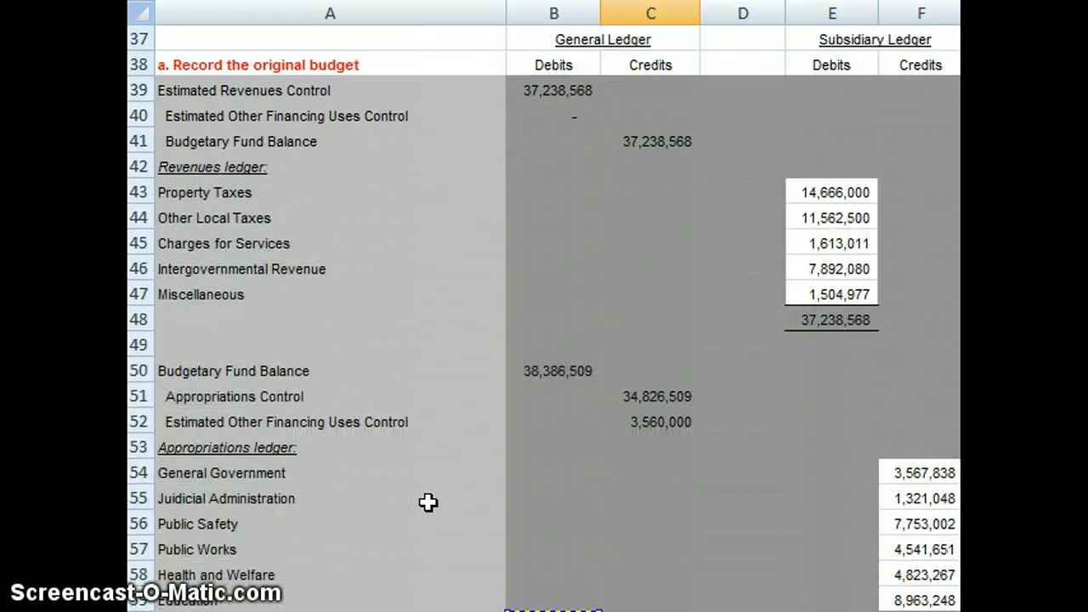
pyautogui.press('Up')
pyautogui.press('Up')
pyautogui.press('Up')
pyautogui.press('Up')
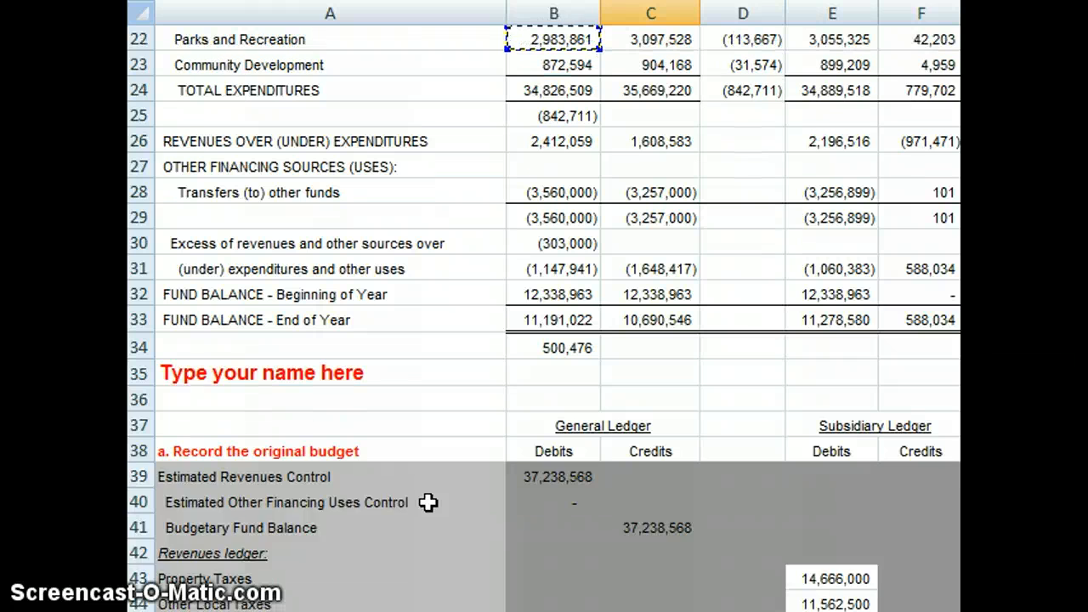
pyautogui.press('Up')
pyautogui.press('Up')
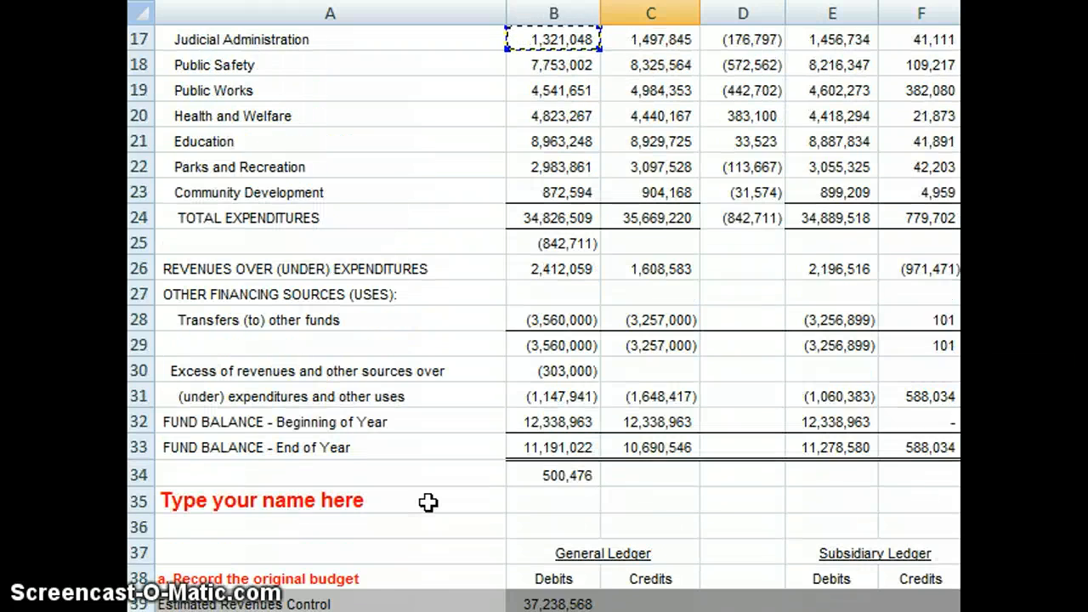
pyautogui.press('Down')
pyautogui.press('Down')
pyautogui.press('Down')
pyautogui.press('Down')
pyautogui.press('Down')
pyautogui.press('Down')
pyautogui.press('Down')
pyautogui.press('Down')
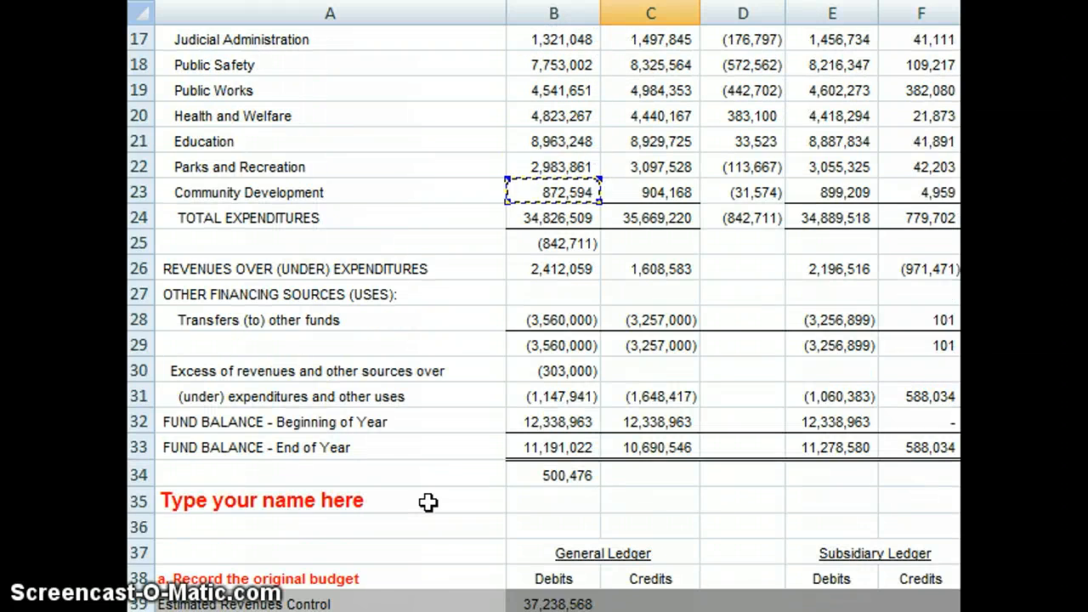
pyautogui.press('Return')
pyautogui.scroll(-2, 428, 502)
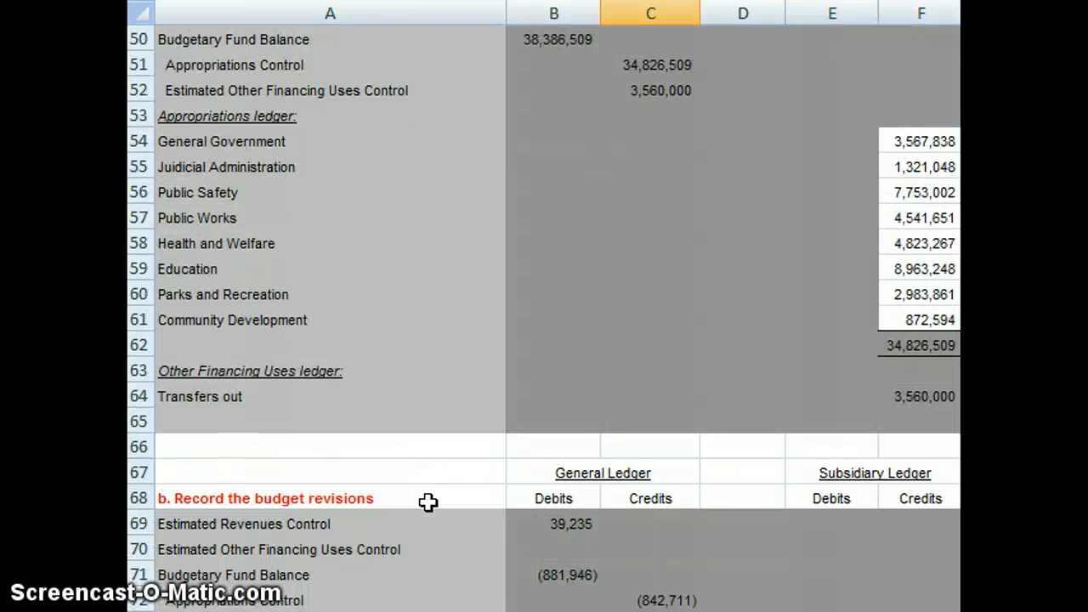
# Step: Reverse the sign of the Appropriations Control credit in C72 by changing its formula to =-B25
pyautogui.press('Up')
pyautogui.press('Up')
pyautogui.press('Up')
pyautogui.press('Up')
pyautogui.press('Up')
pyautogui.press('Up')
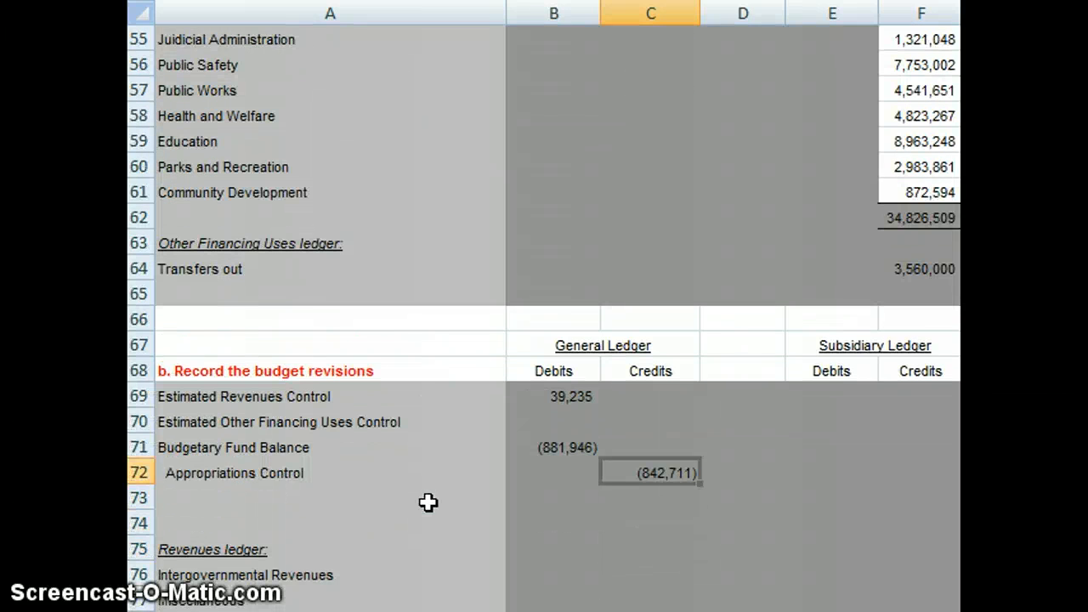
pyautogui.press('F2')
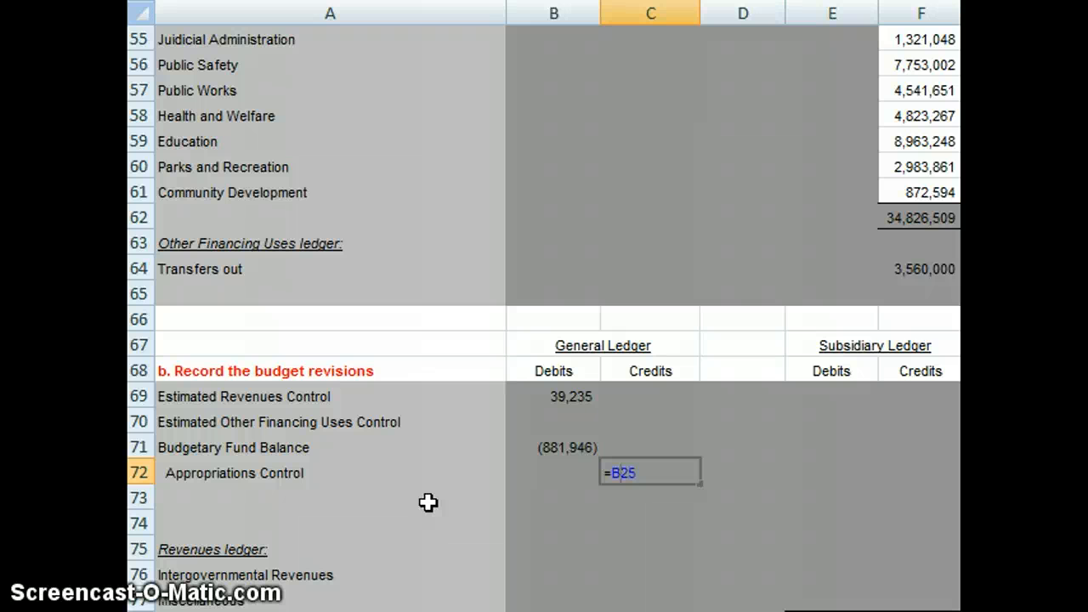
pyautogui.write('-')
pyautogui.press('Return')
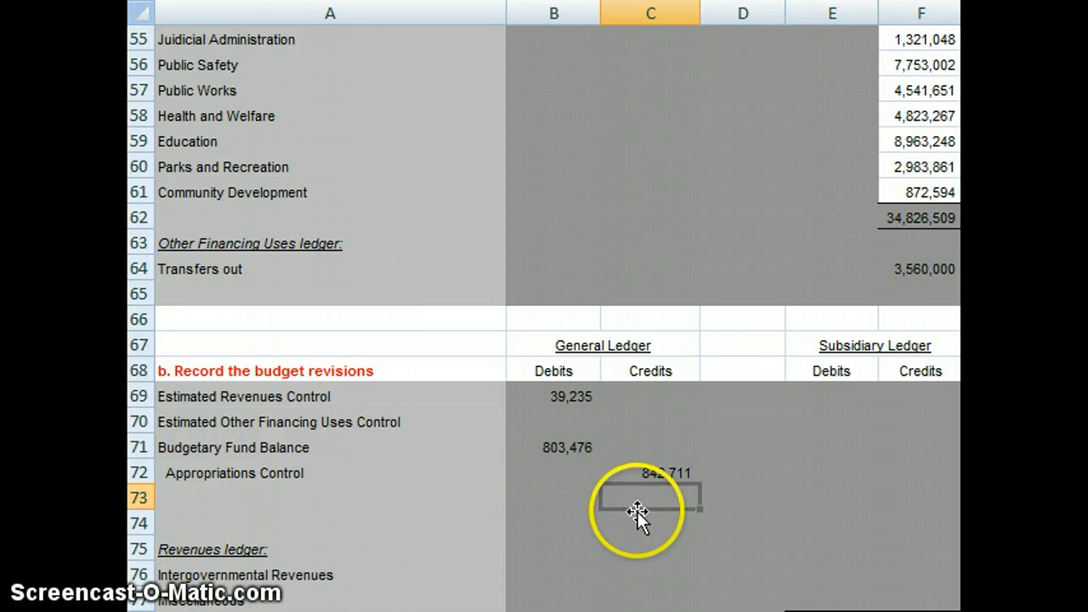
# Step: Link the Estimated Other Financing Uses Control debit in B70 to the transfers budget change with =B30
pyautogui.click(579, 422)
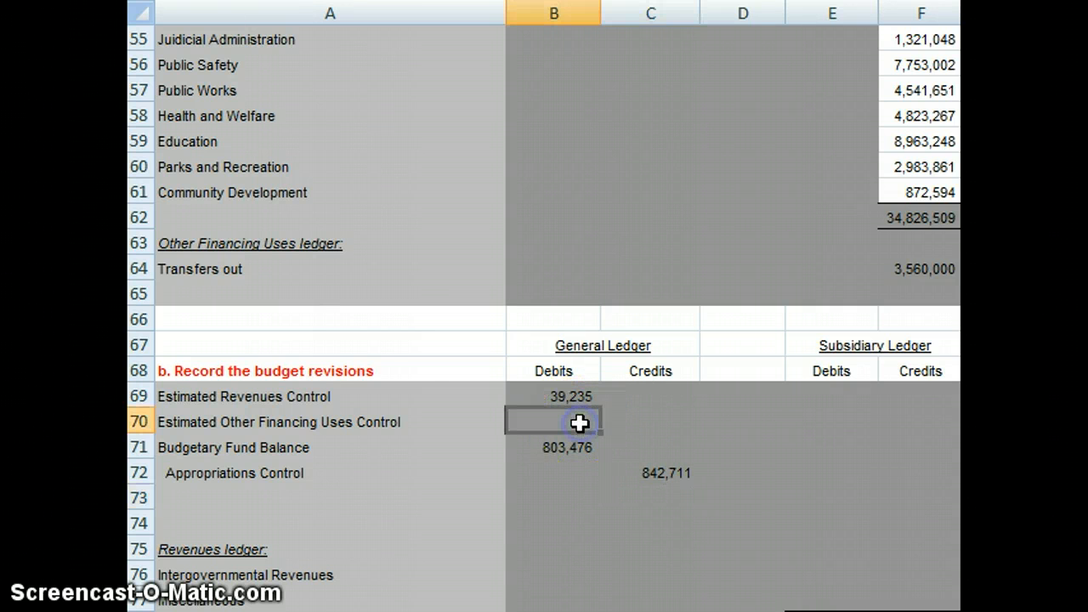
pyautogui.write('=')
pyautogui.press('Up')
pyautogui.press('Up')
pyautogui.press('Up')
pyautogui.press('Up')
pyautogui.press('Up')
pyautogui.press('Up')
pyautogui.press('Up')
pyautogui.press('Up')
pyautogui.press('Up')
pyautogui.press('Up')
pyautogui.press('Up')
pyautogui.press('Up')
pyautogui.press('Up')
pyautogui.press('Up')
pyautogui.press('Up')
pyautogui.press('Up')
pyautogui.press('Up')
pyautogui.press('Up')
pyautogui.press('Up')
pyautogui.press('Up')
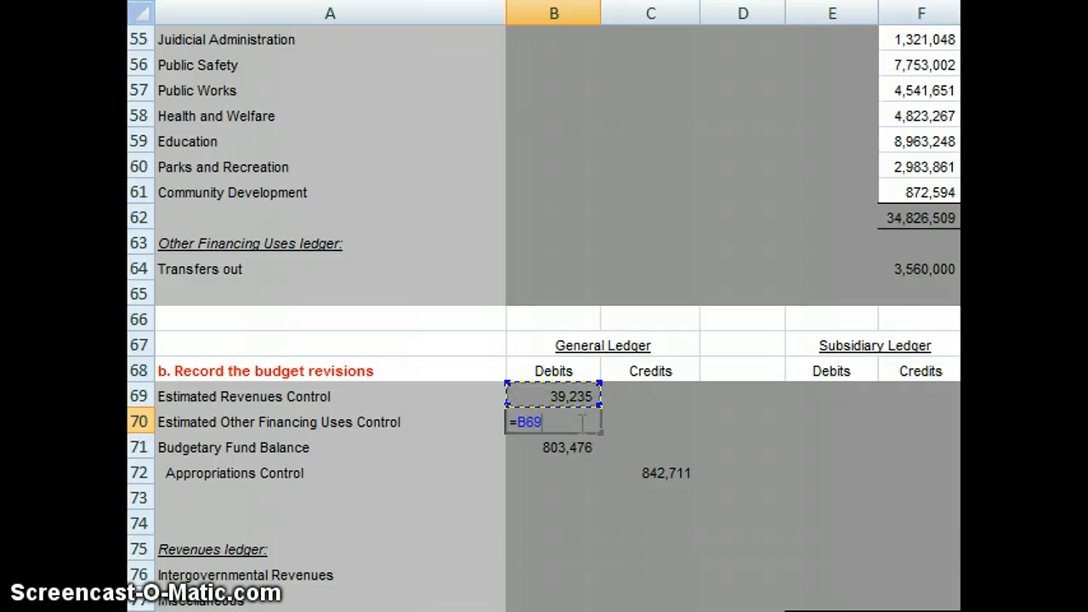
pyautogui.press('Up')
pyautogui.press('Up')
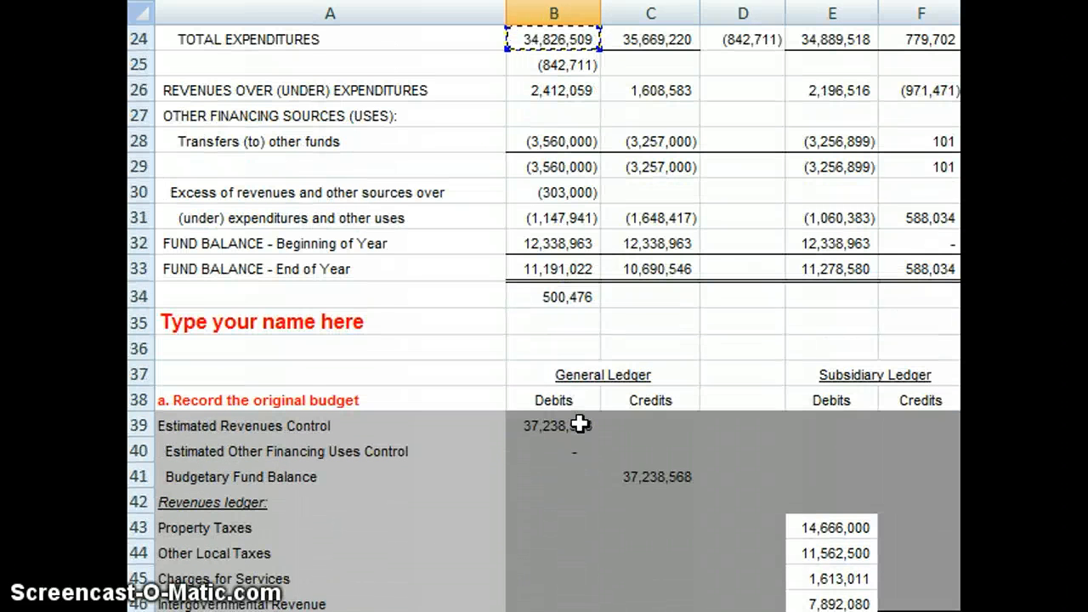
pyautogui.press('Down')
pyautogui.press('Down')
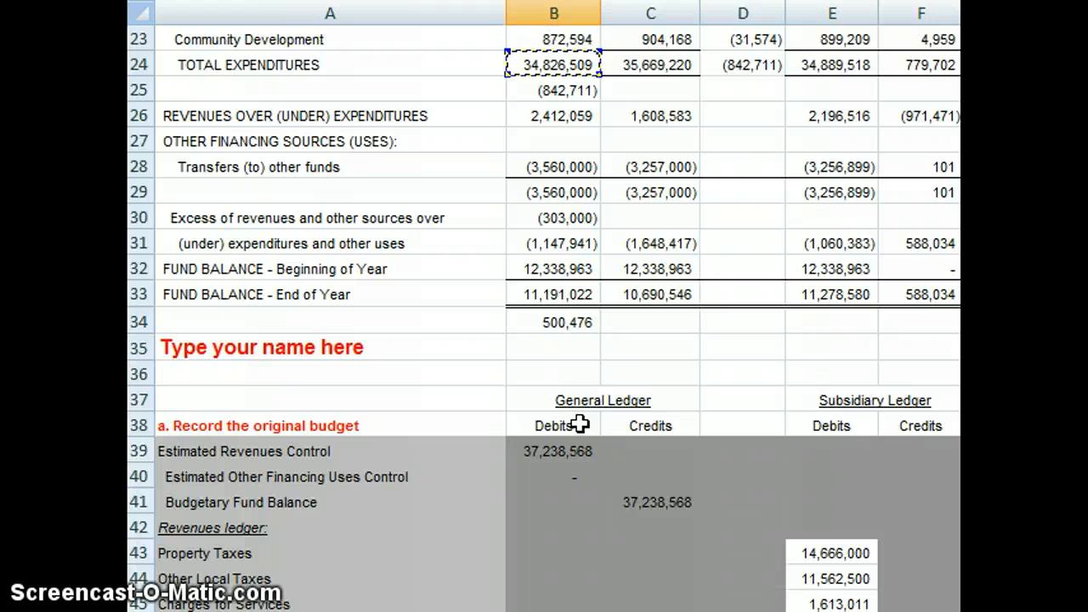
pyautogui.press('Down')
pyautogui.press('Down')
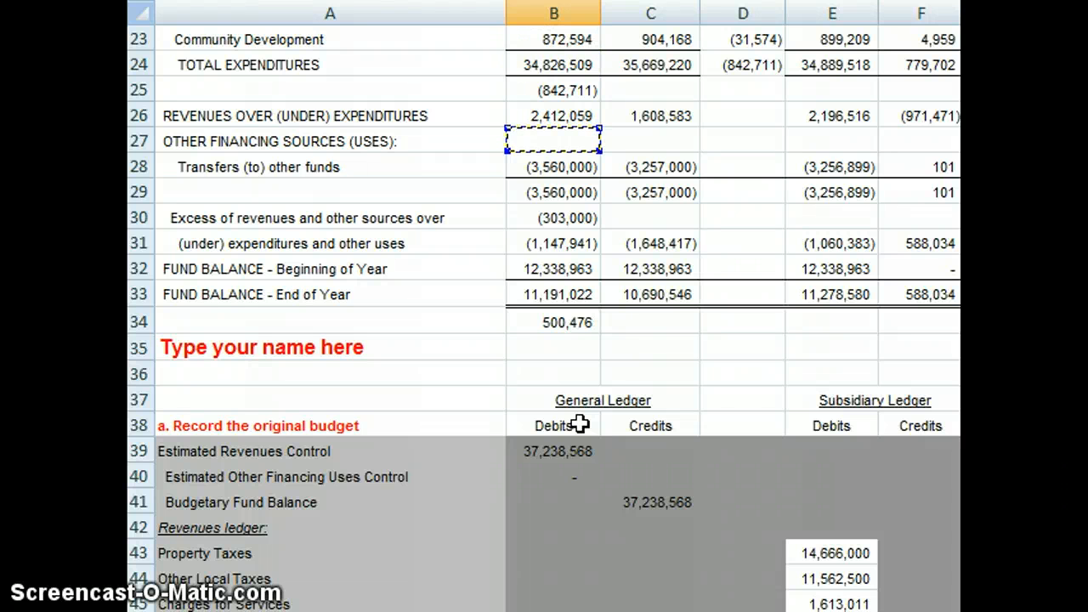
pyautogui.press('Down')
pyautogui.press('Down')
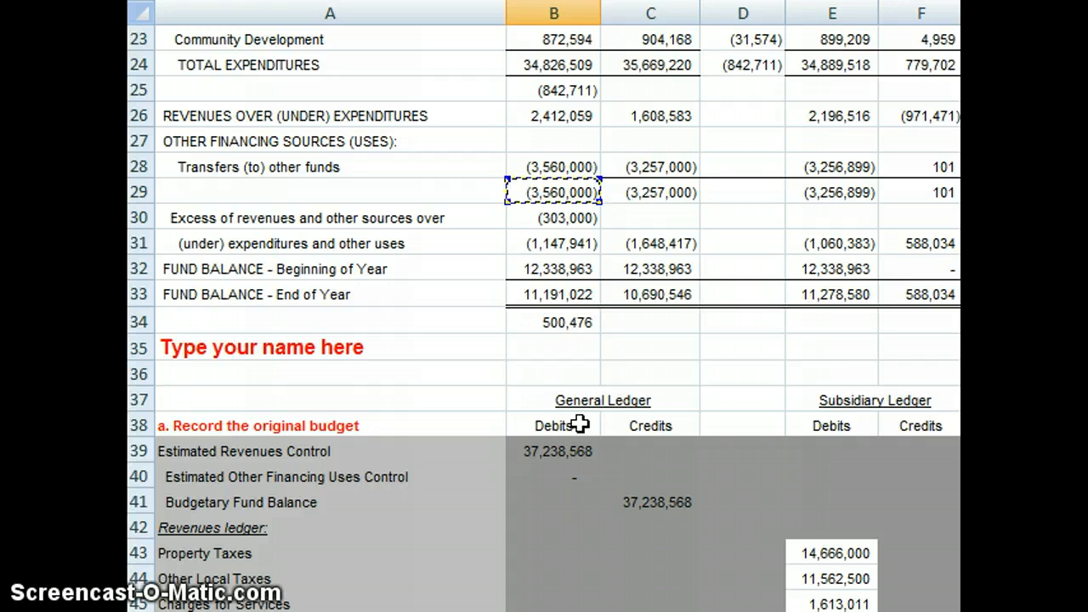
pyautogui.press('Up')
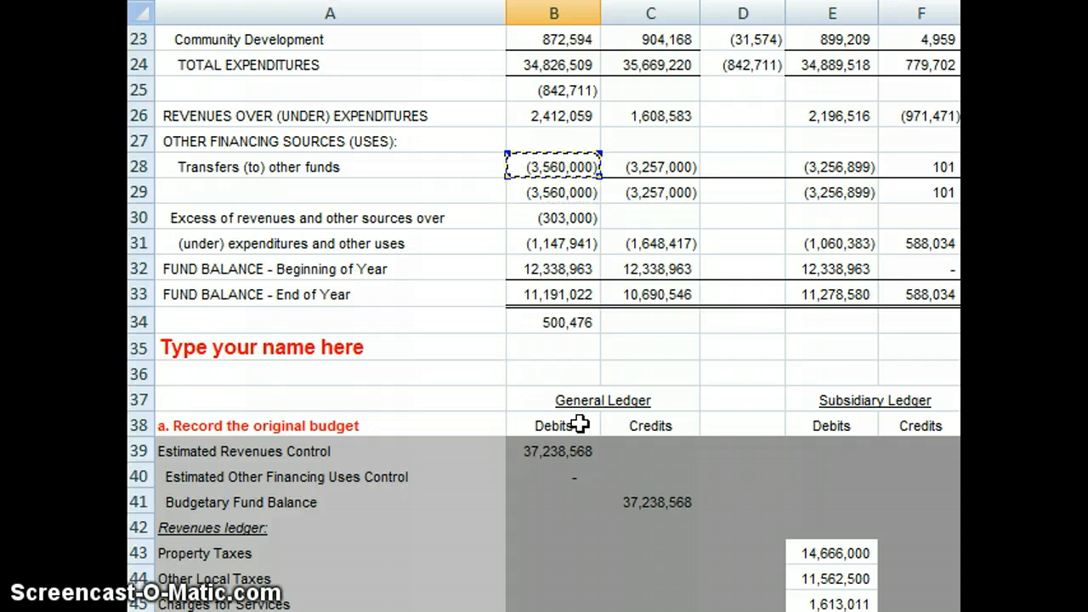
pyautogui.press('Right')
pyautogui.press('Left')
pyautogui.press('Down')
pyautogui.press('Down')
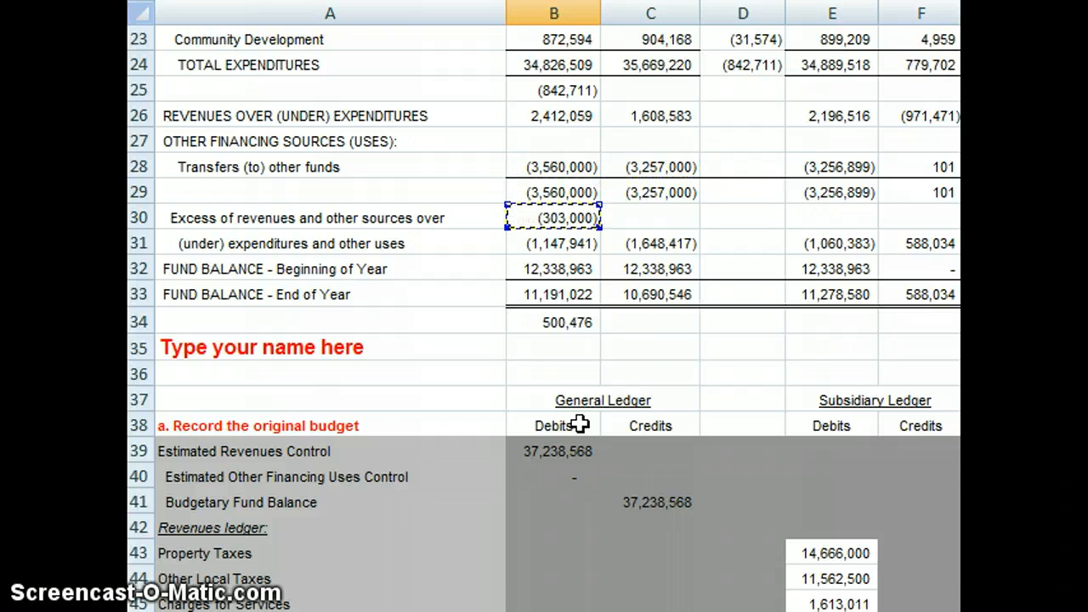
pyautogui.scroll(-8, 579, 424)
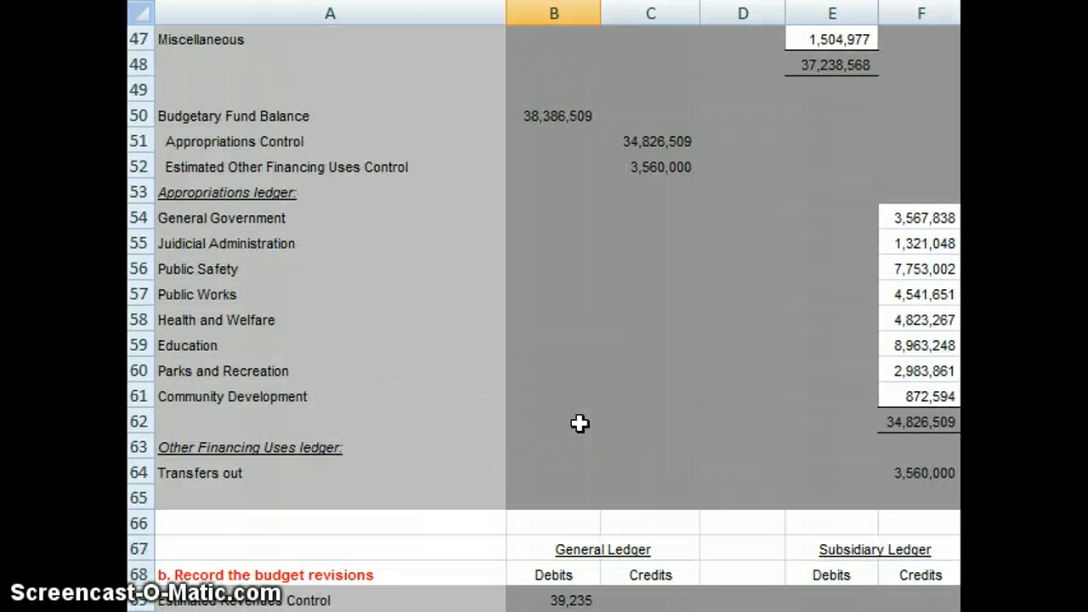
# Step: Reverse the sign of the Estimated Other Financing Uses Control debit in B70 by changing its formula to =-B30
pyautogui.press('Down')
pyautogui.press('Down')
pyautogui.press('Down')
pyautogui.press('Down')
pyautogui.press('Down')
pyautogui.press('Down')
pyautogui.press('Down')
pyautogui.press('Down')
pyautogui.press('Down')
pyautogui.press('Down')
pyautogui.press('Up')
pyautogui.press('Up')
pyautogui.press('Up')
pyautogui.press('Up')
pyautogui.press('Up')
pyautogui.press('Up')
pyautogui.press('Up')
pyautogui.press('Up')
pyautogui.press('Up')
pyautogui.press('Up')
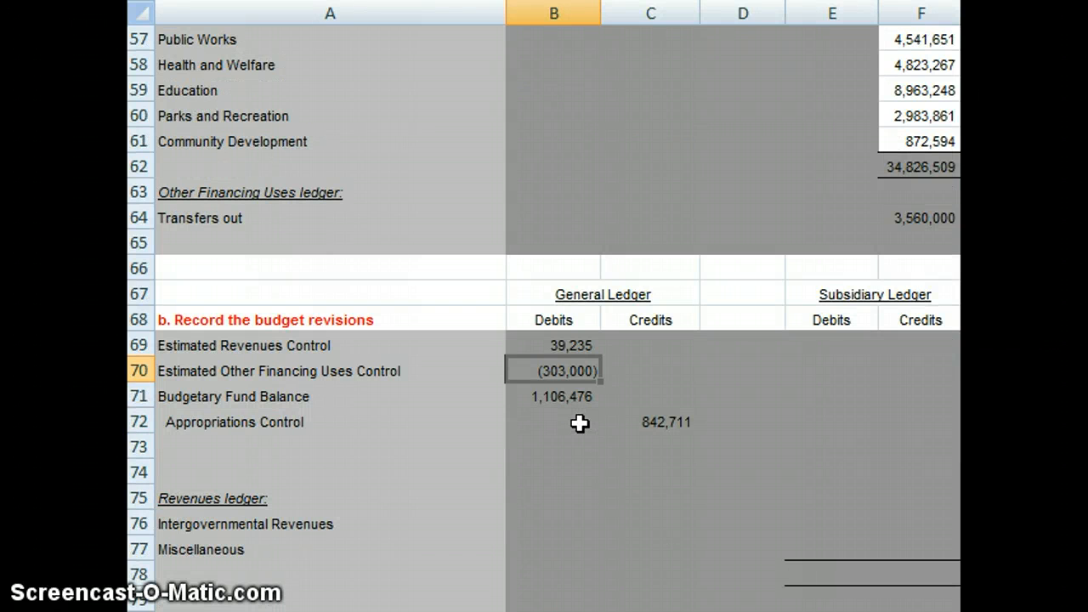
pyautogui.press('F2')
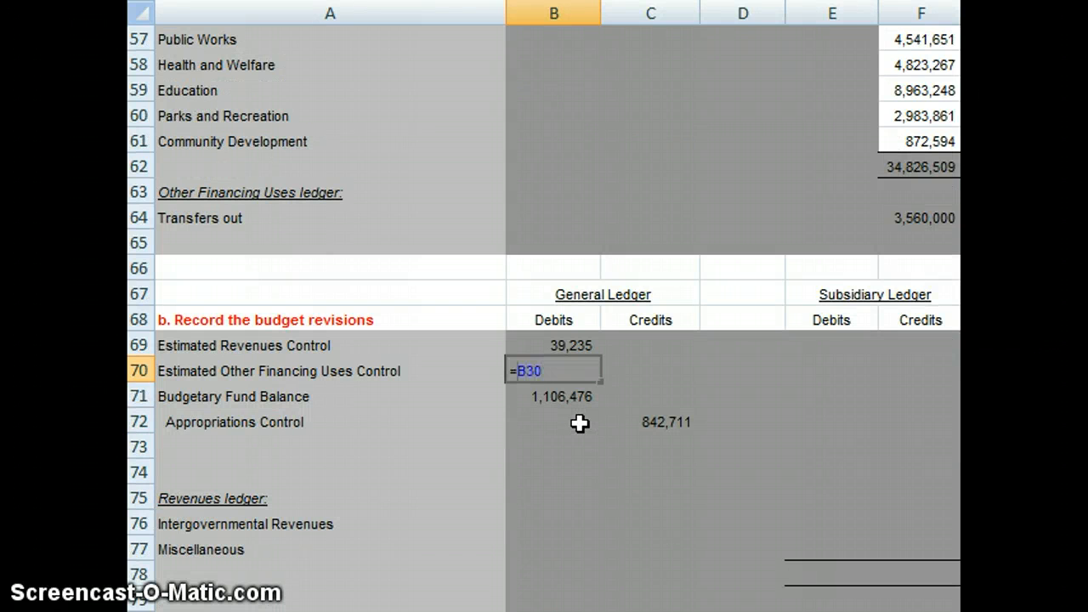
pyautogui.press('Return')
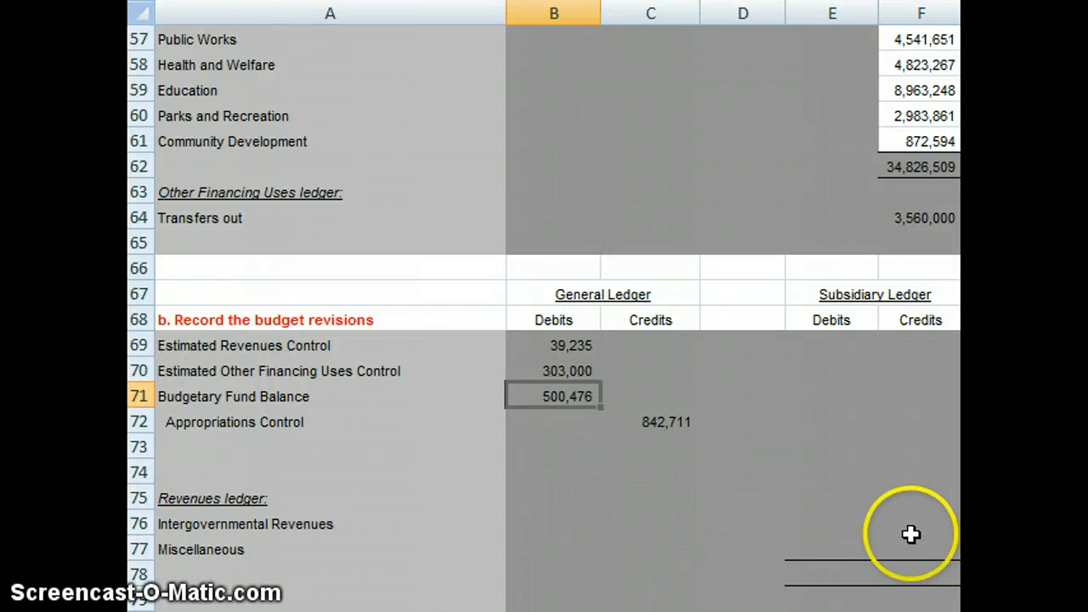
# Step: Link the Intergovernmental Revenues debit in E76 of the budget revisions' revenues ledger to the intergovernmental budget change with =D10
pyautogui.click(854, 531)
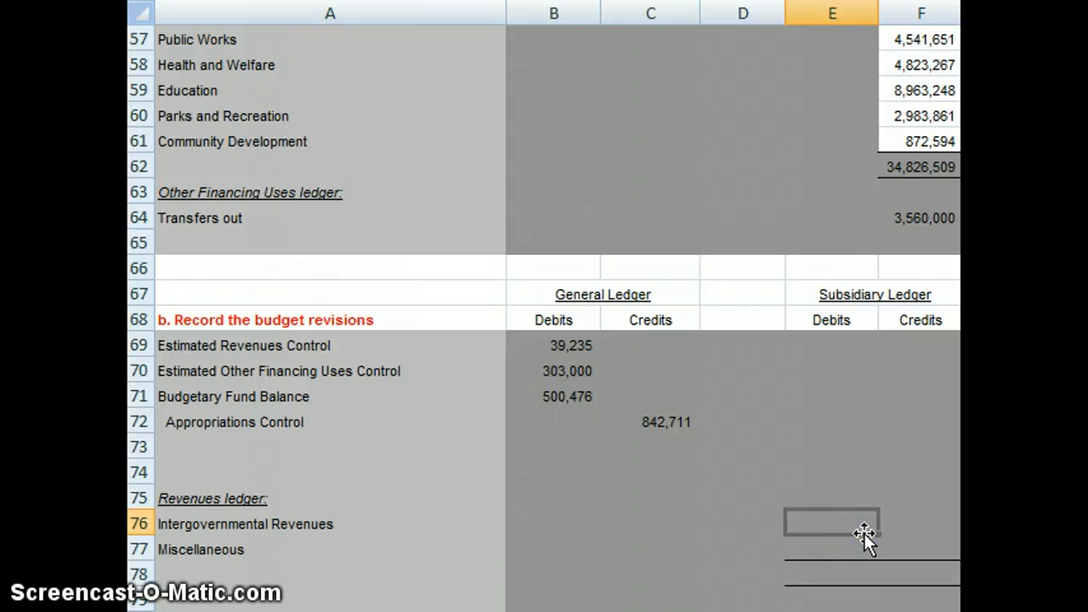
pyautogui.write('=')
pyautogui.press('Up')
pyautogui.press('Up')
pyautogui.press('Up')
pyautogui.press('Up')
pyautogui.press('Up')
pyautogui.press('Up')
pyautogui.press('Up')
pyautogui.press('Up')
pyautogui.press('Up')
pyautogui.press('Up')
pyautogui.press('Up')
pyautogui.press('Up')
pyautogui.press('Up')
pyautogui.press('Up')
pyautogui.press('Up')
pyautogui.press('Up')
pyautogui.press('Up')
pyautogui.press('Up')
pyautogui.press('Up')
pyautogui.press('Up')
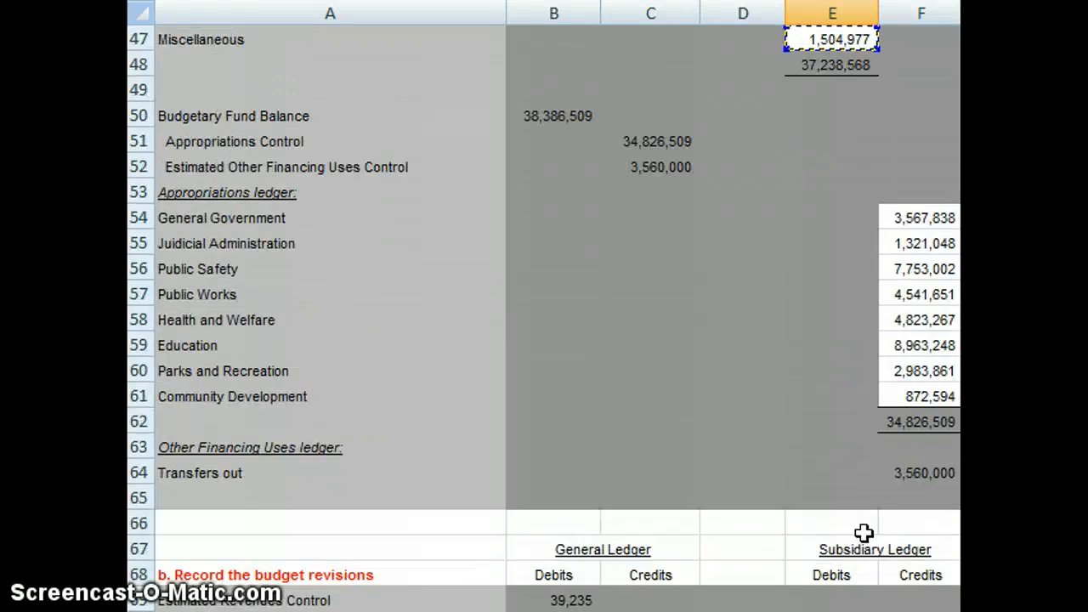
pyautogui.press('Up')
pyautogui.press('Up')
pyautogui.press('Up')
pyautogui.press('Up')
pyautogui.press('Up')
pyautogui.press('Up')
pyautogui.press('Up')
pyautogui.press('Up')
pyautogui.press('Up')
pyautogui.press('Up')
pyautogui.press('Up')
pyautogui.press('Up')
pyautogui.press('Up')
pyautogui.press('Up')
pyautogui.press('Up')
pyautogui.press('Up')
pyautogui.press('Up')
pyautogui.press('Up')
pyautogui.press('Up')
pyautogui.press('Up')
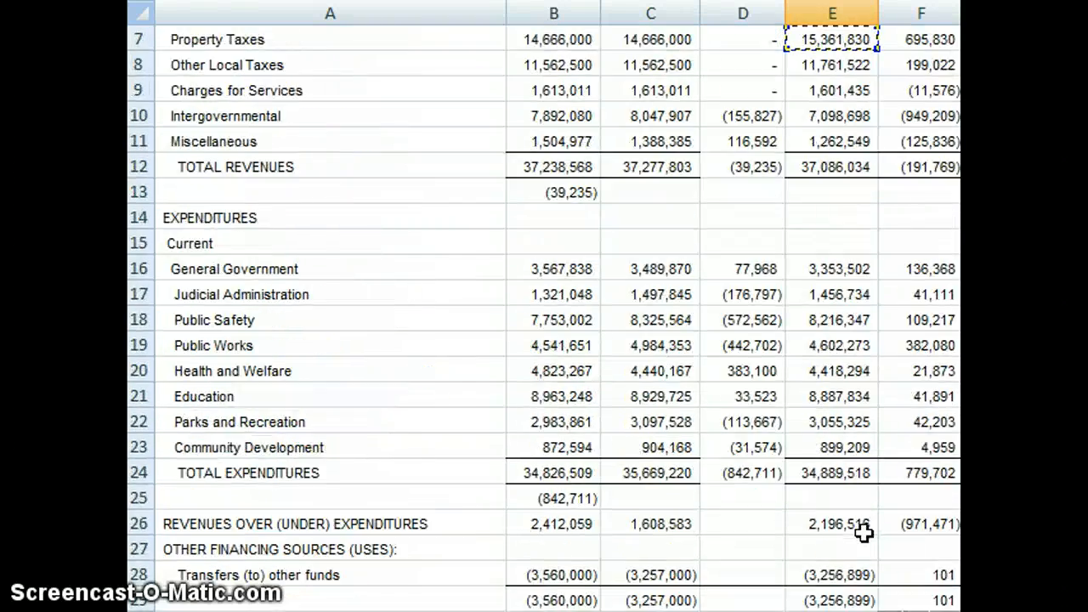
pyautogui.press('Down')
pyautogui.press('Down')
pyautogui.press('Down')
pyautogui.press('Down')
pyautogui.press('Down')
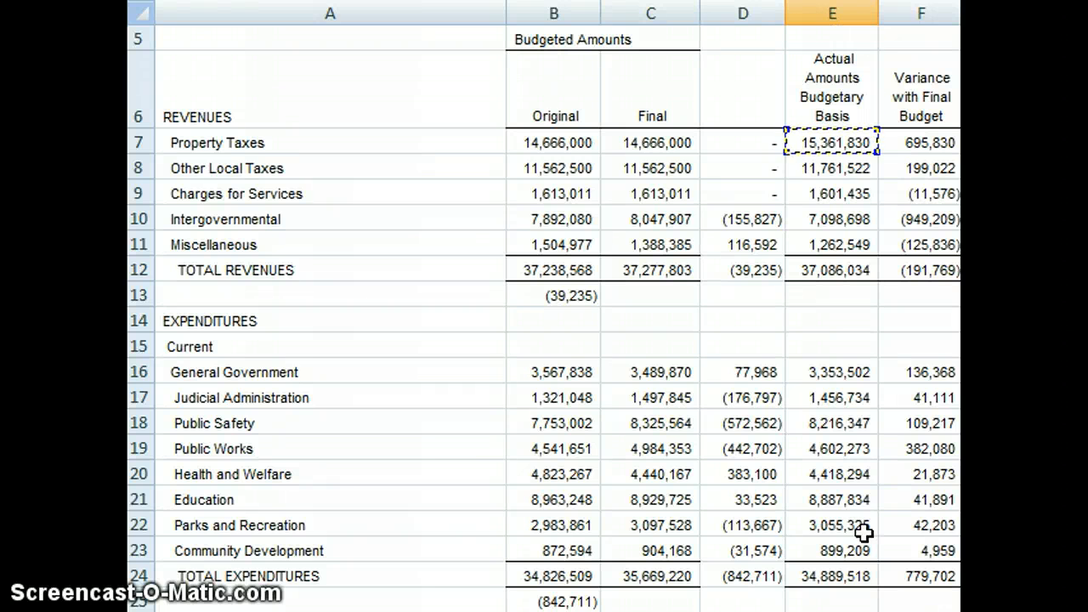
pyautogui.press('Left')
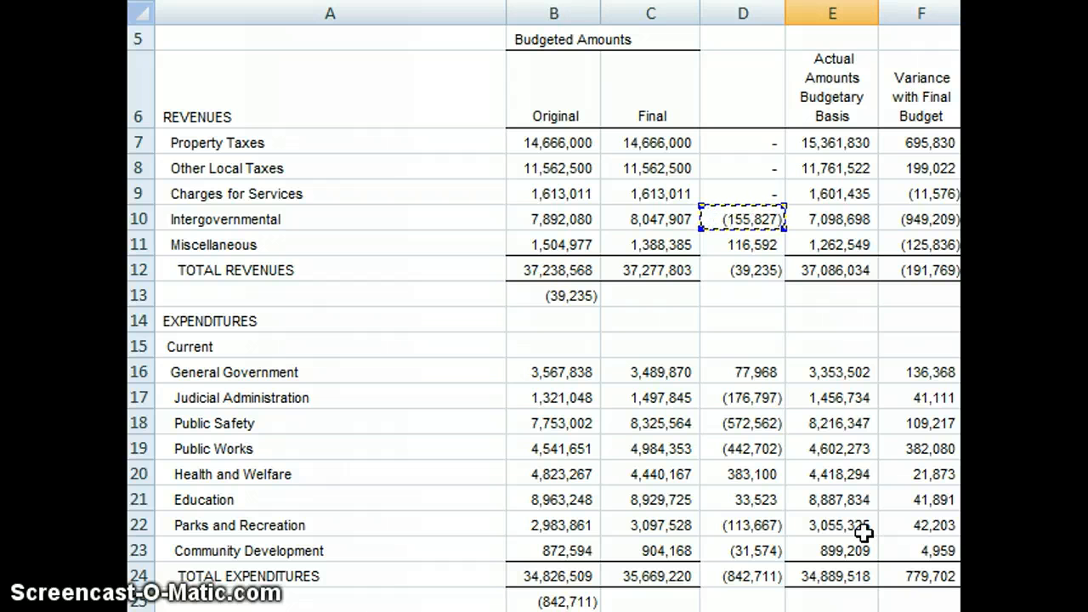
pyautogui.press('Left')
pyautogui.press('Left')
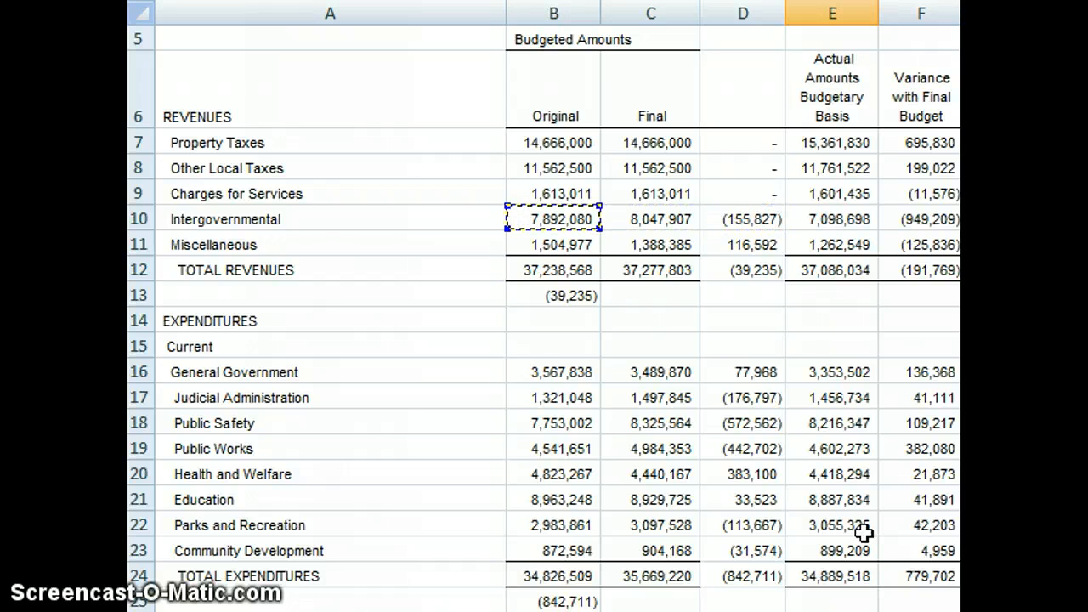
pyautogui.press('Right')
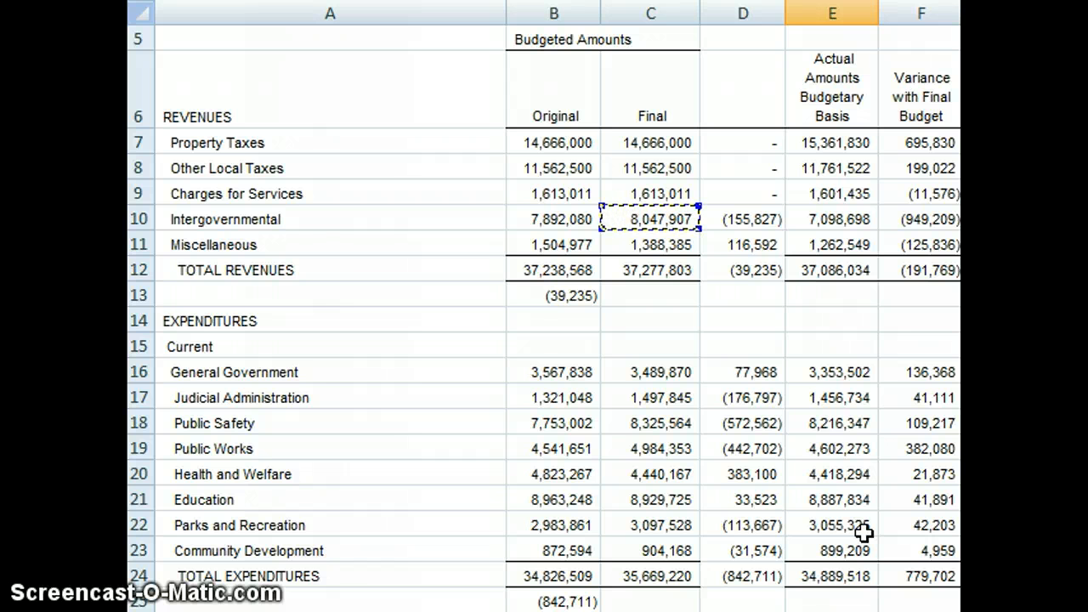
pyautogui.press('Right')
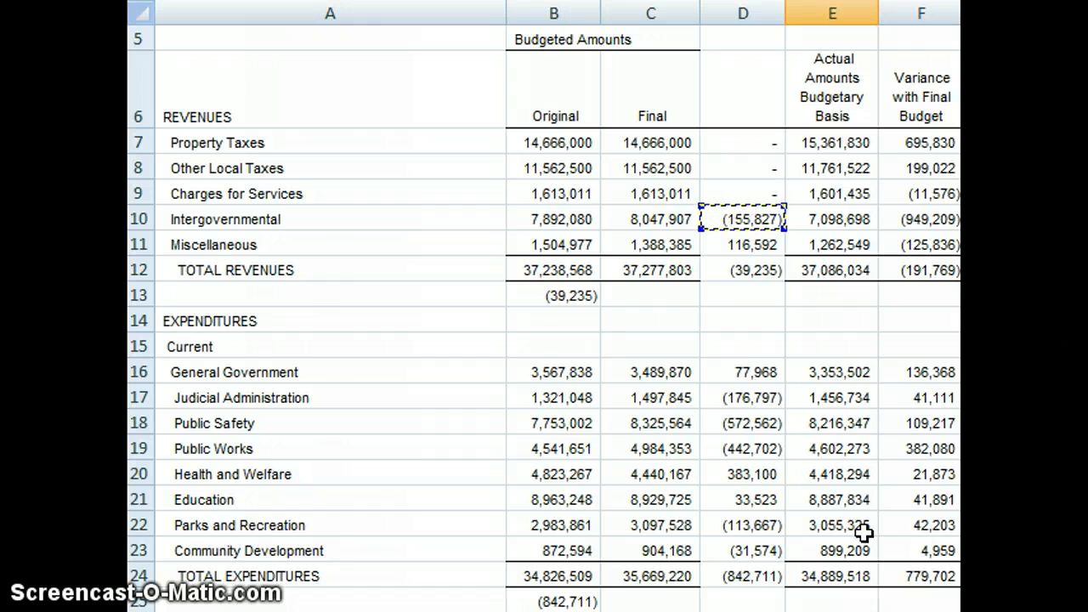
pyautogui.press('Down')
pyautogui.hotkey('ctrl', 'c')
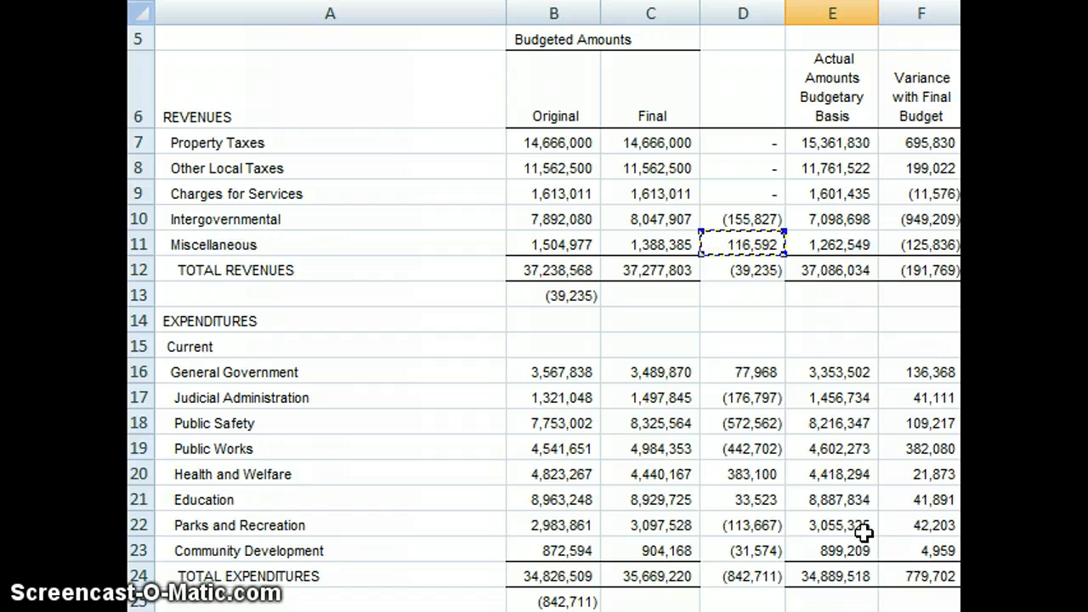
pyautogui.press('Up')
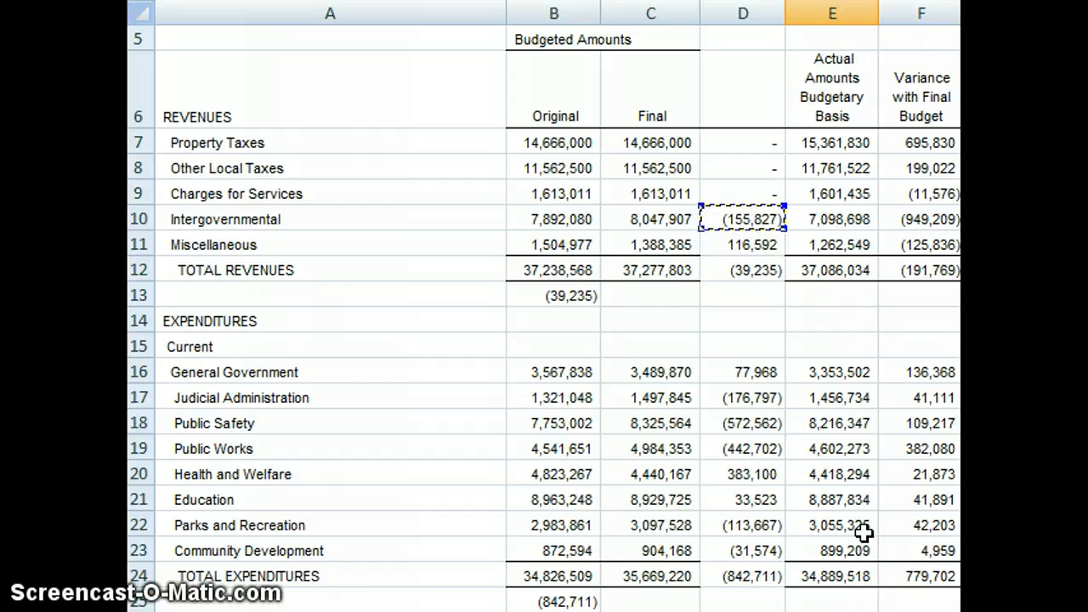
pyautogui.press('Return')
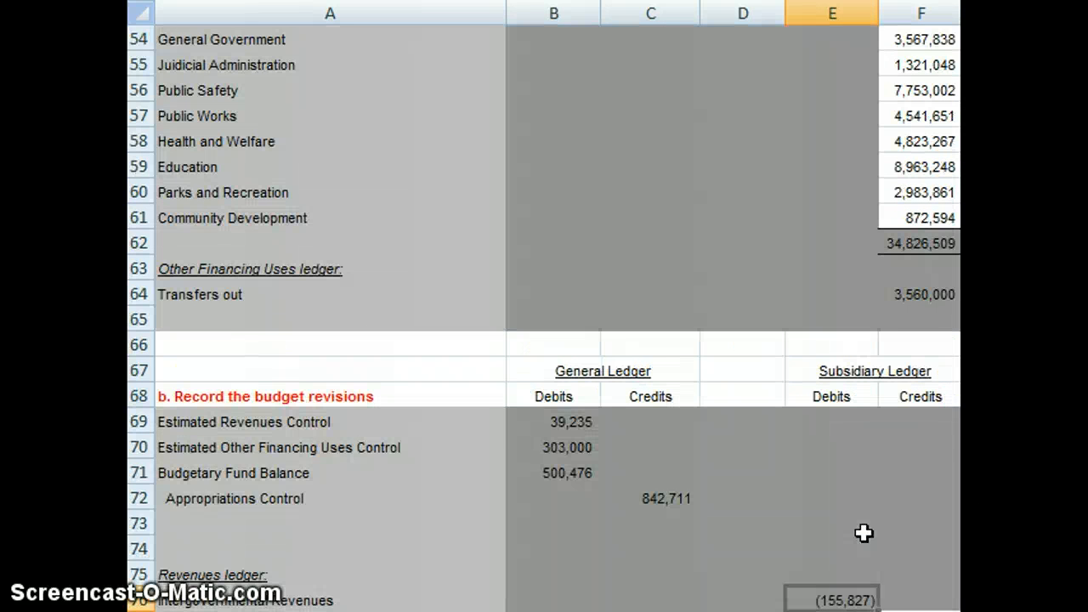
# Step: Reverse the sign of the Intergovernmental Revenues debit in E76 by changing its formula to =-D10
pyautogui.press('F2')
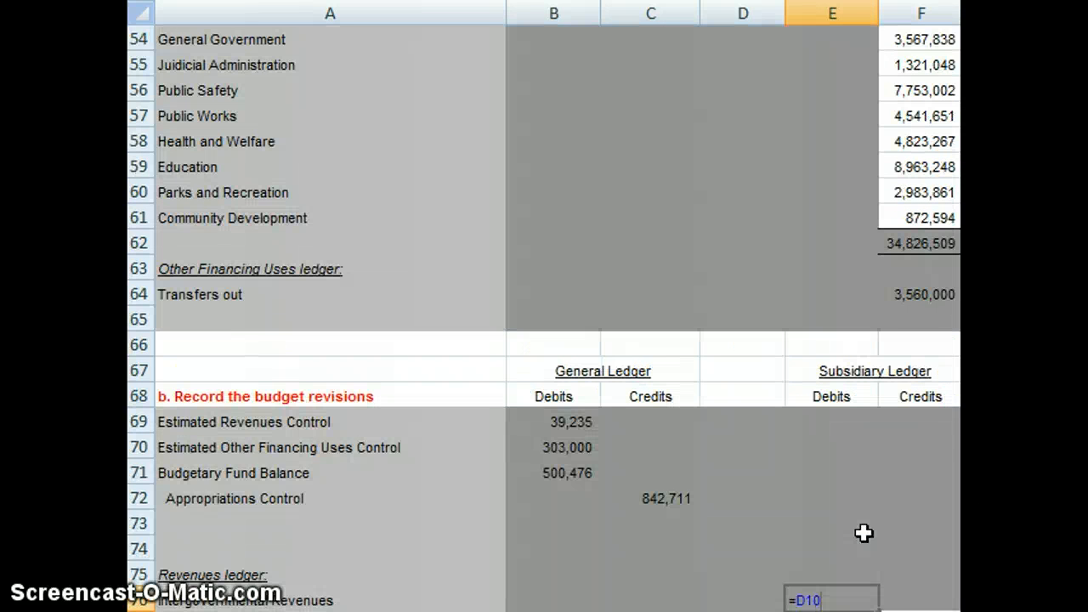
pyautogui.press('Left')
pyautogui.press('Left')
pyautogui.press('Left')
pyautogui.press('Return')
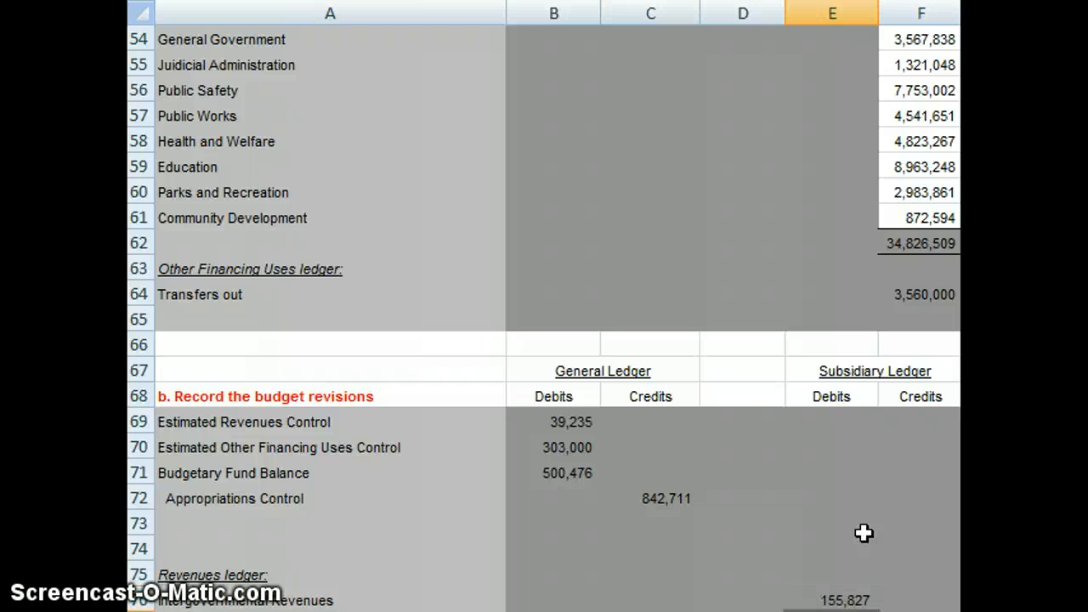
# Step: Link the Miscellaneous credit in F77 of the budget revisions' revenues ledger to the miscellaneous revenue budget change with =D11
pyautogui.scroll(-2, 863, 533)
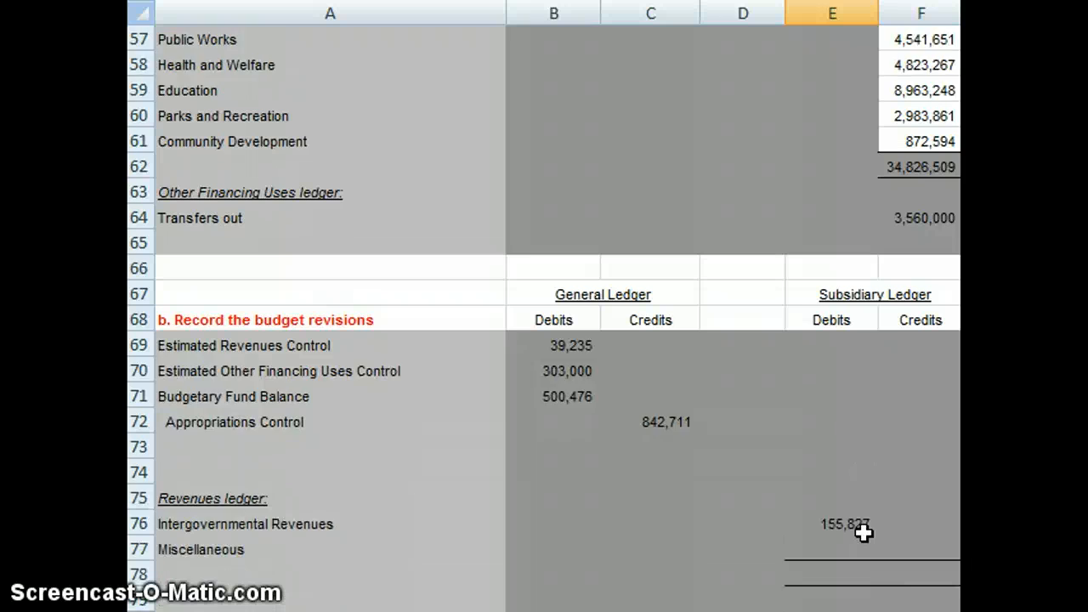
pyautogui.press('Down')
pyautogui.press('Up')
pyautogui.press('Right')
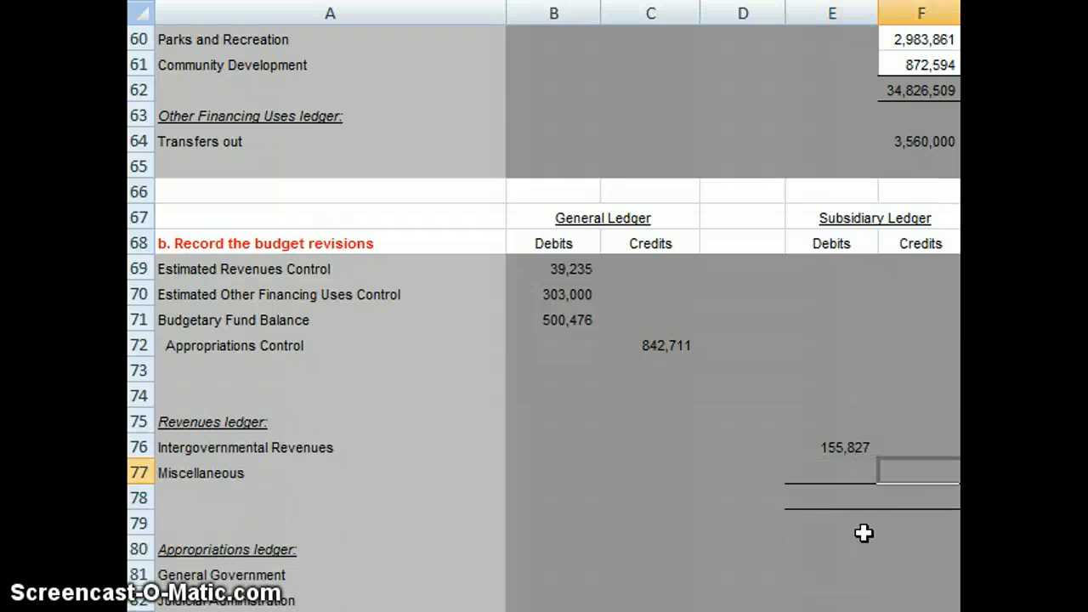
pyautogui.write('=')
pyautogui.press('Up')
pyautogui.press('Up')
pyautogui.press('Up')
pyautogui.press('Up')
pyautogui.press('Up')
pyautogui.press('Up')
pyautogui.press('Up')
pyautogui.press('Up')
pyautogui.press('Up')
pyautogui.press('Up')
pyautogui.press('Up')
pyautogui.press('Up')
pyautogui.press('Up')
pyautogui.press('Up')
pyautogui.press('Up')
pyautogui.press('Up')
pyautogui.press('Up')
pyautogui.press('Up')
pyautogui.press('Up')
pyautogui.press('Up')
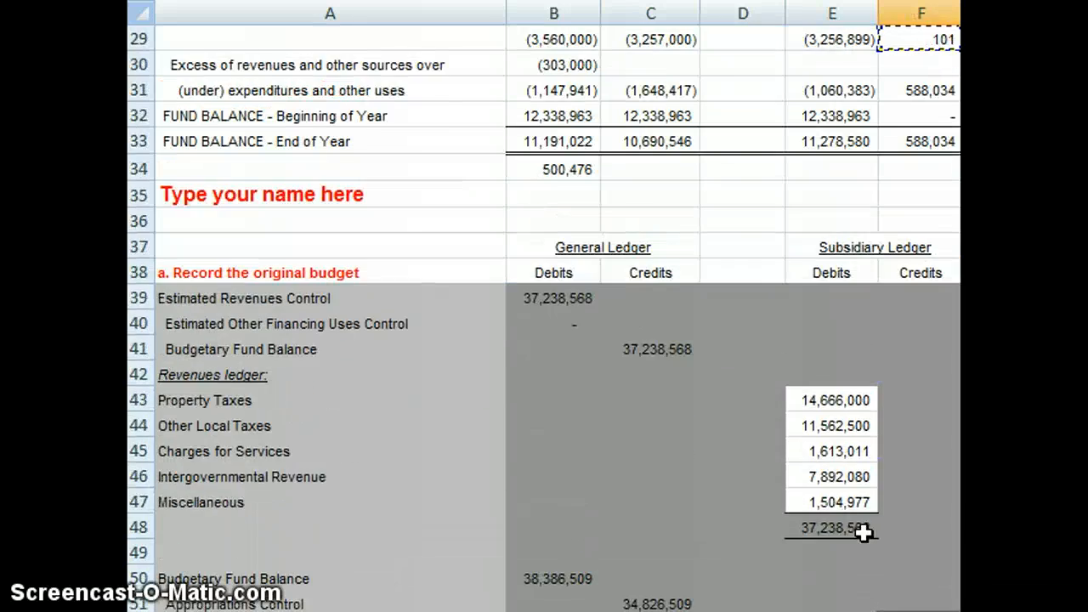
pyautogui.press('Up')
pyautogui.press('Up')
pyautogui.press('Up')
pyautogui.press('Up')
pyautogui.press('Up')
pyautogui.press('Up')
pyautogui.press('Up')
pyautogui.press('Up')
pyautogui.press('Up')
pyautogui.press('Up')
pyautogui.press('Up')
pyautogui.press('Up')
pyautogui.press('Up')
pyautogui.press('Up')
pyautogui.press('Up')
pyautogui.press('Up')
pyautogui.press('Up')
pyautogui.press('Up')
pyautogui.press('Up')
pyautogui.press('Up')
pyautogui.press('Up')
pyautogui.press('Up')
pyautogui.press('Up')
pyautogui.press('Up')
pyautogui.press('Up')
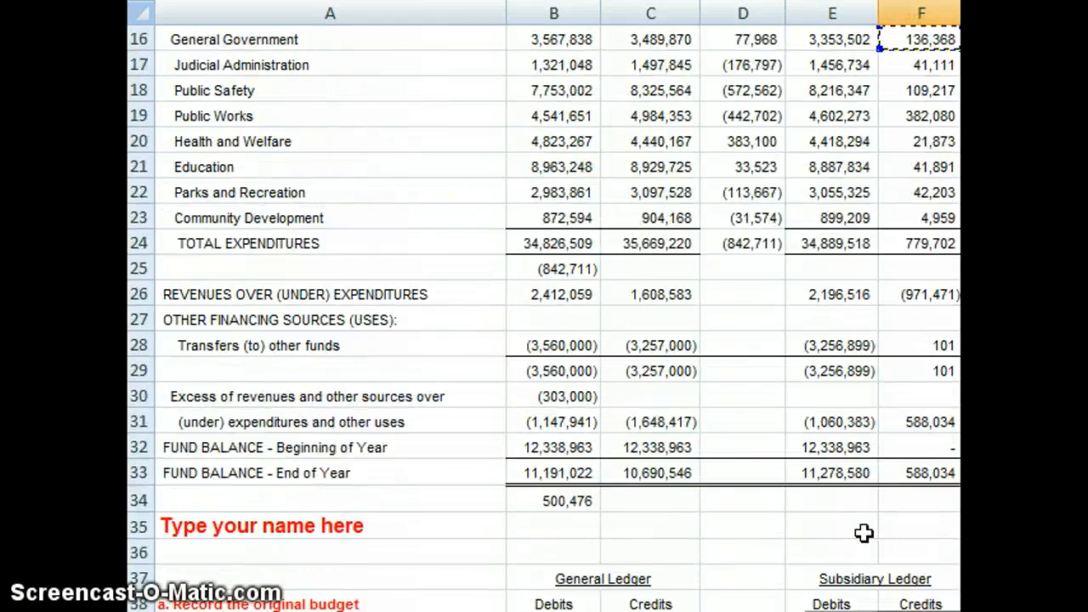
pyautogui.press('Down')
pyautogui.press('Down')
pyautogui.press('Down')
pyautogui.press('Down')
pyautogui.press('Down')
pyautogui.press('Down')
pyautogui.press('Down')
pyautogui.press('Down')
pyautogui.press('Down')
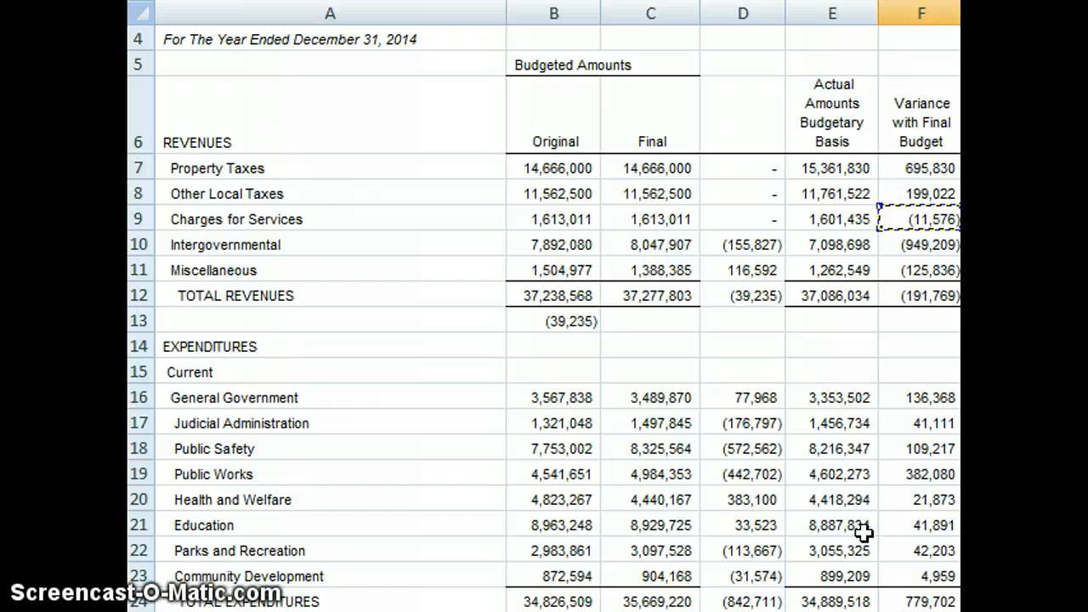
pyautogui.press('Left')
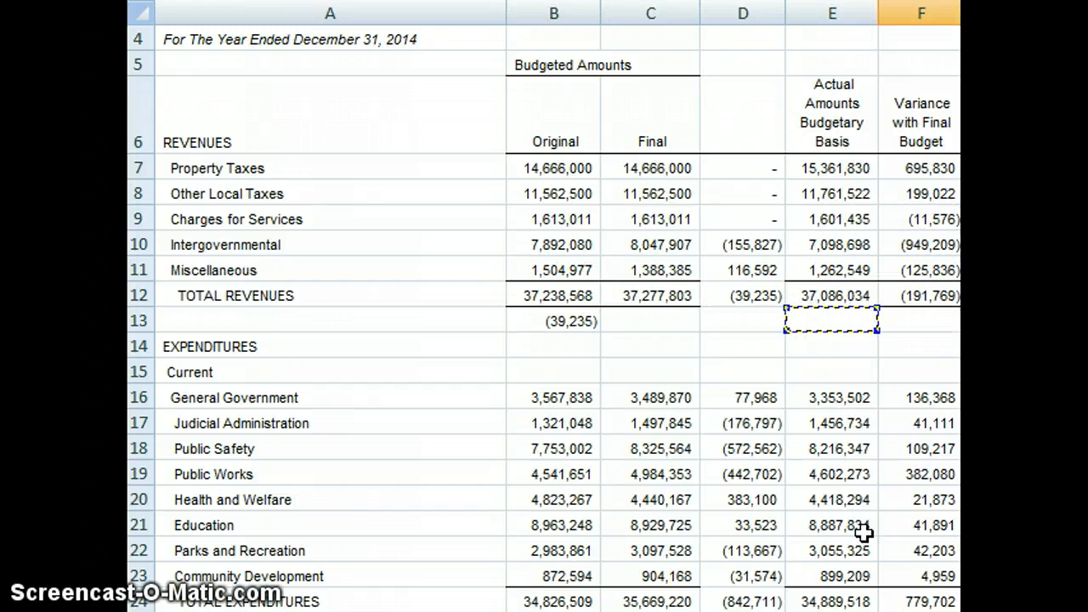
pyautogui.press('Up')
pyautogui.press('Up')
pyautogui.press('Left')
pyautogui.press('Return')
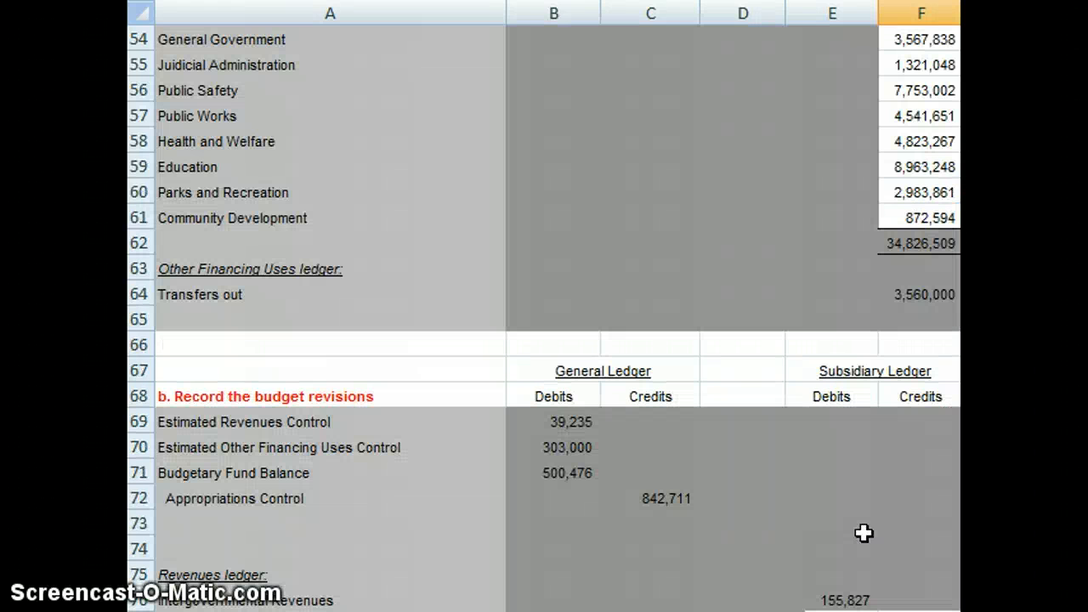
pyautogui.scroll(-2, 864, 533)
pyautogui.scroll(-2, 864, 533)
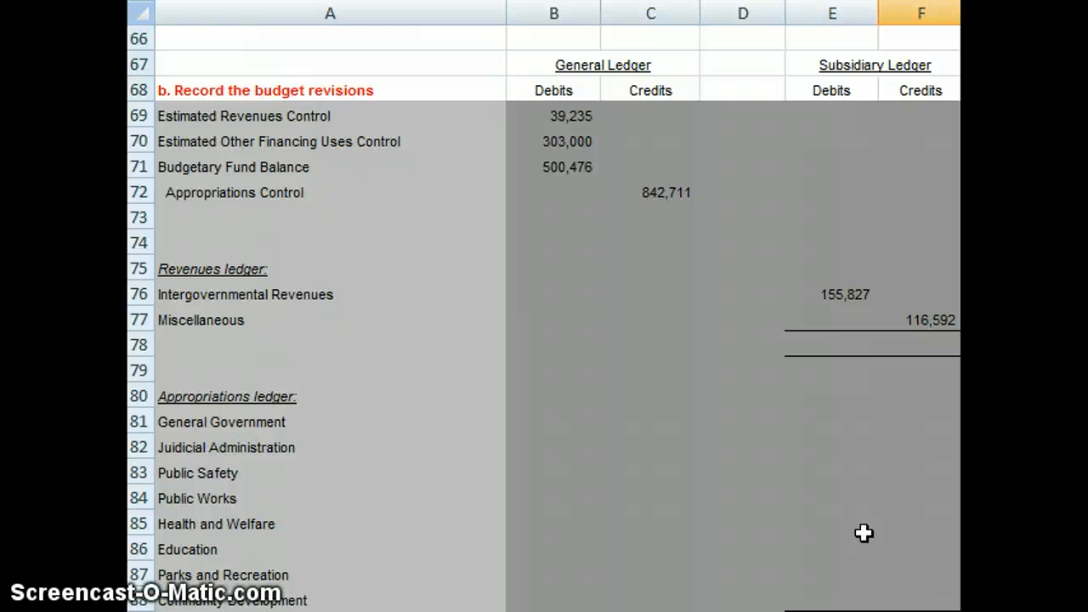
# Step: Review the Appropriations Control credit, the empty appropriations ledger, and the original, final and change amounts of the General Government and Judicial Administration expenditures
pyautogui.click(681, 197)
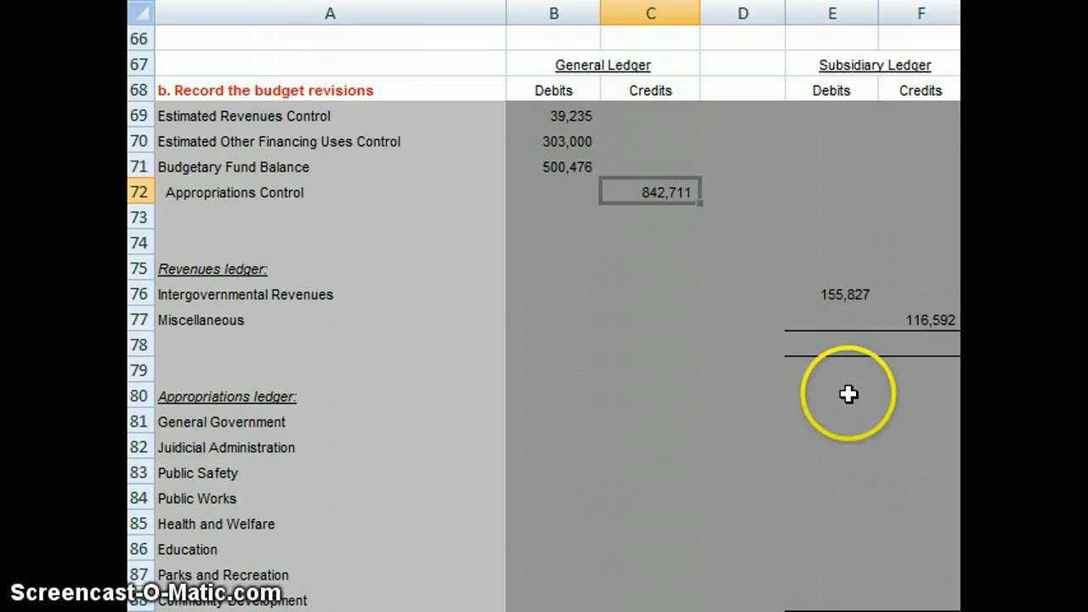
pyautogui.click(918, 437)
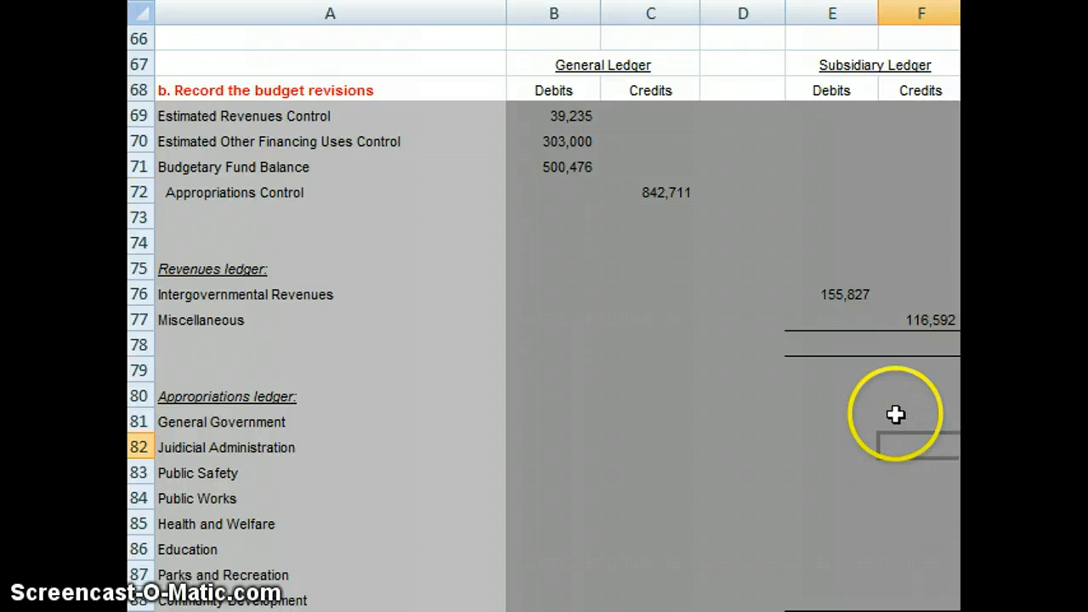
pyautogui.click(896, 419)
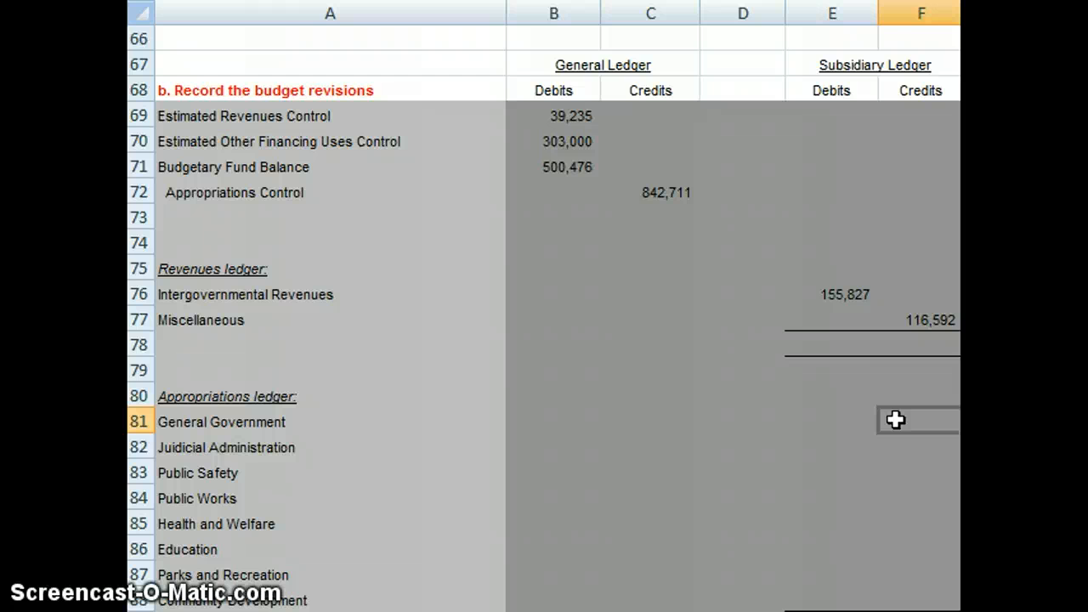
pyautogui.press('pageup')
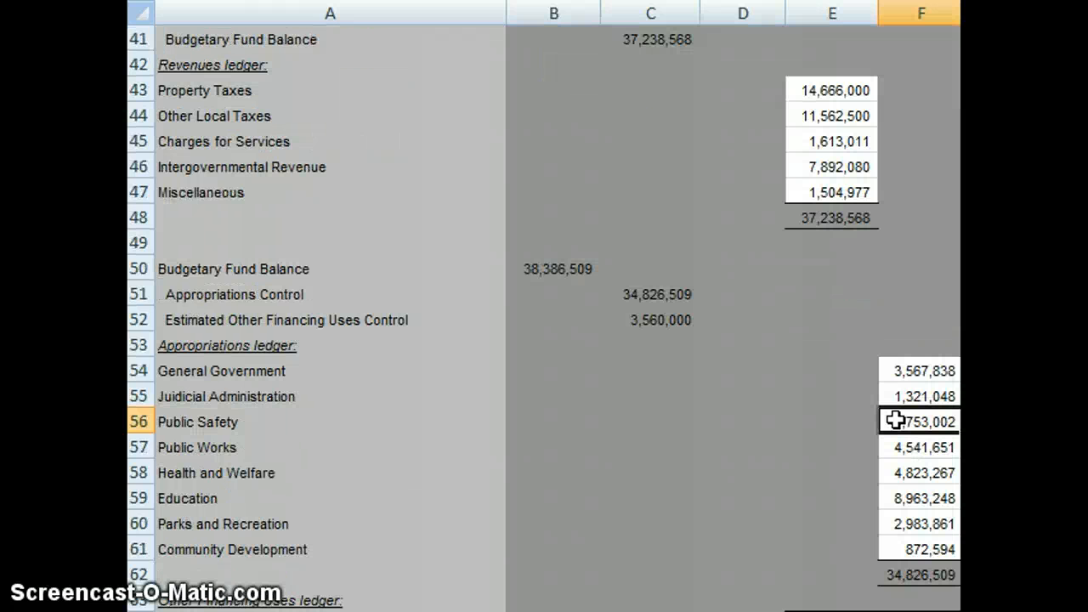
pyautogui.press('pageup')
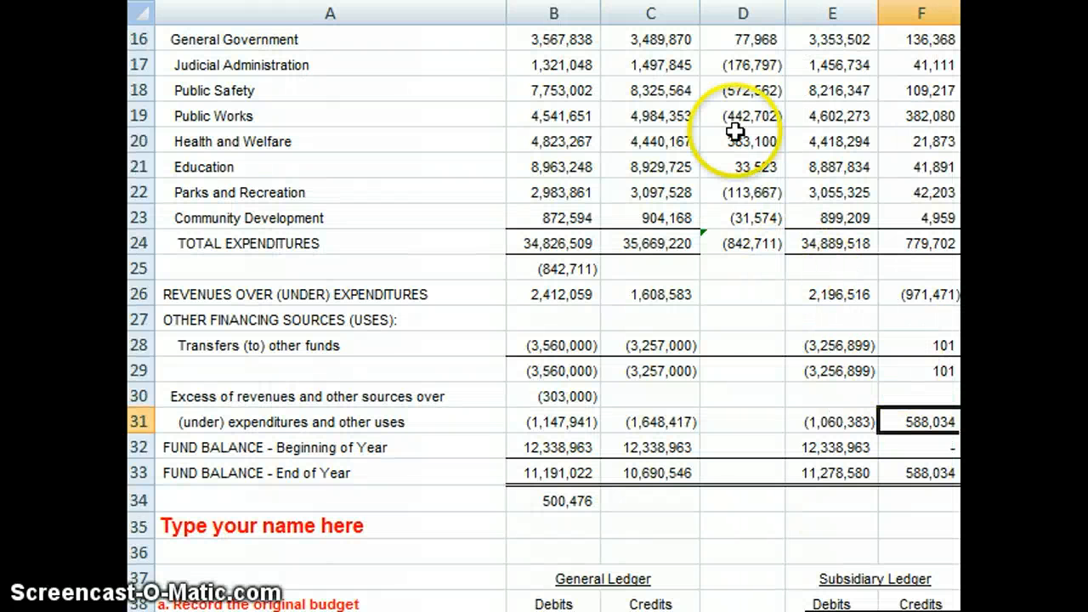
pyautogui.click(748, 72)
pyautogui.press('Up')
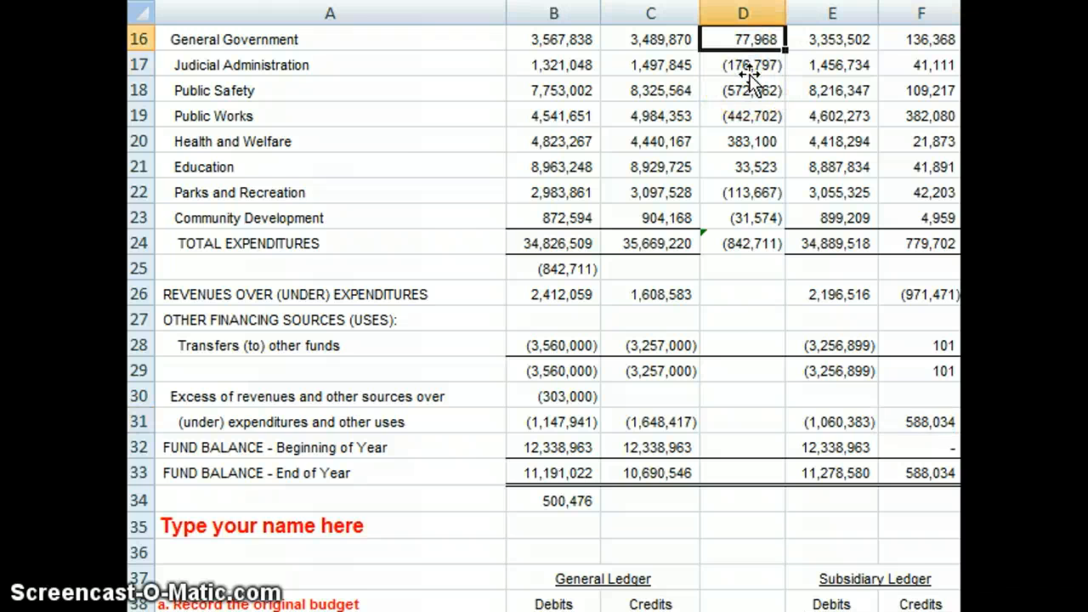
pyautogui.press('pageup')
pyautogui.press('Down')
pyautogui.press('Down')
pyautogui.press('Down')
pyautogui.press('Down')
pyautogui.press('Down')
pyautogui.press('Down')
pyautogui.press('Down')
pyautogui.press('Down')
pyautogui.press('Down')
pyautogui.press('Down')
pyautogui.press('Down')
pyautogui.press('Down')
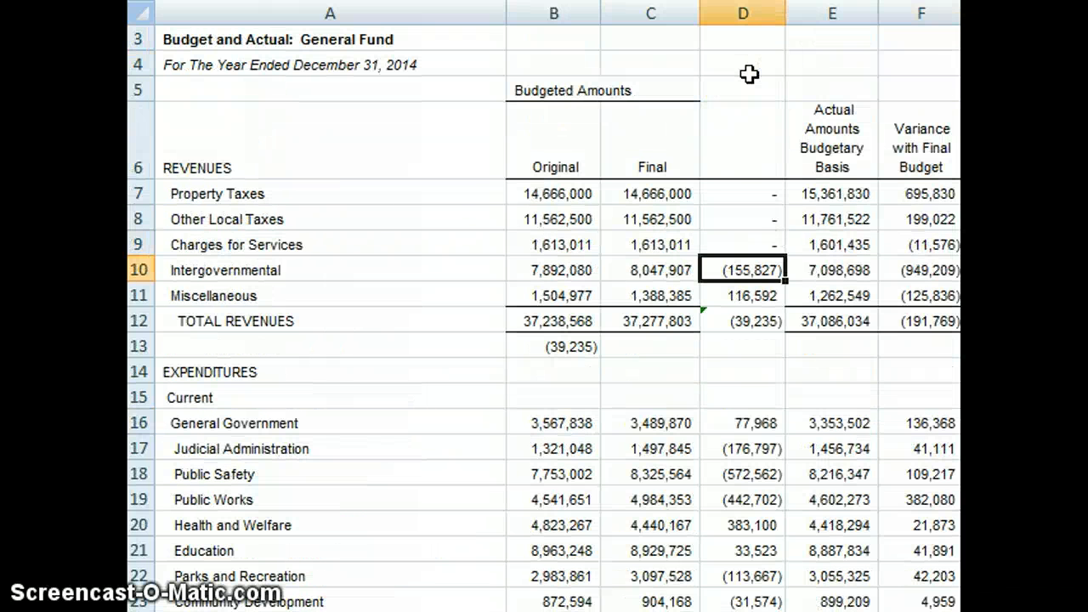
pyautogui.press('Down')
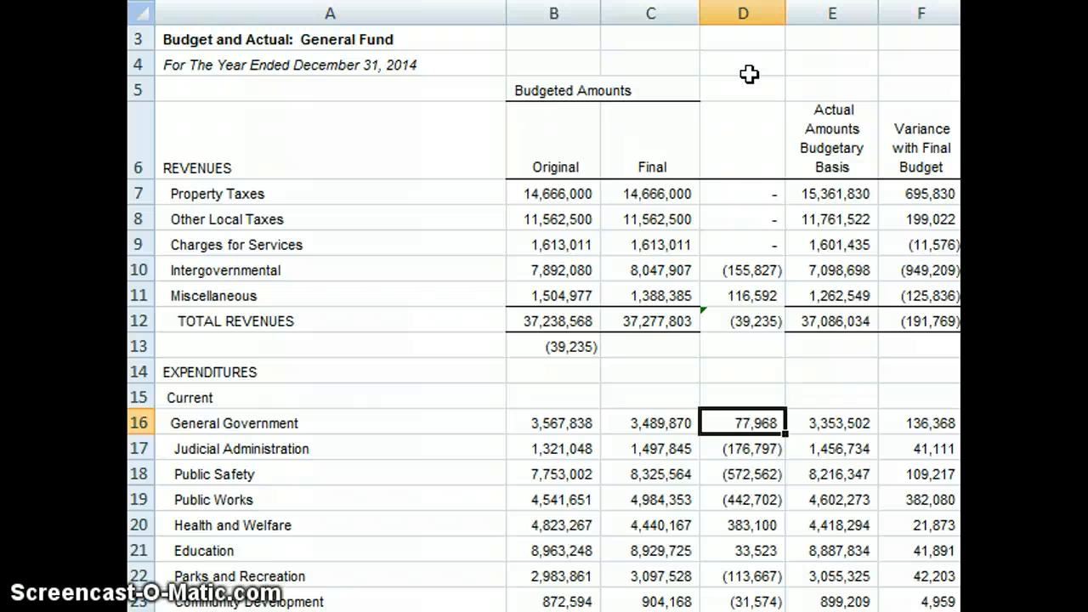
pyautogui.press('Down')
pyautogui.press('Down')
pyautogui.press('Up')
pyautogui.press('Up')
pyautogui.press('Up')
pyautogui.press('Up')
pyautogui.press('Up')
pyautogui.press('Up')
pyautogui.press('Up')
pyautogui.press('Up')
pyautogui.click(743, 423)
pyautogui.click(563, 449)
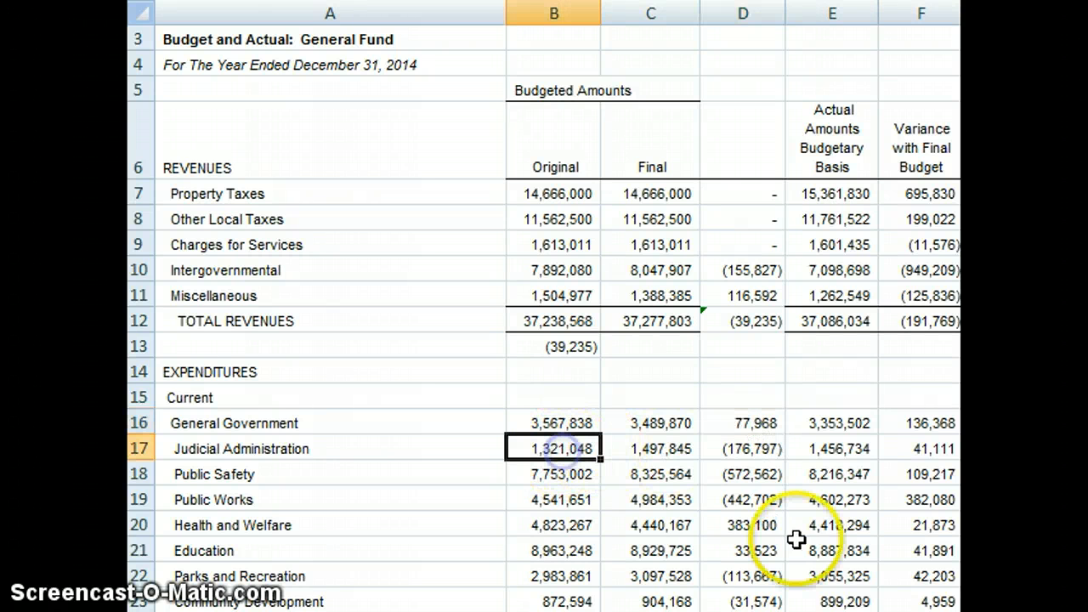
pyautogui.click(664, 452)
pyautogui.click(760, 451)
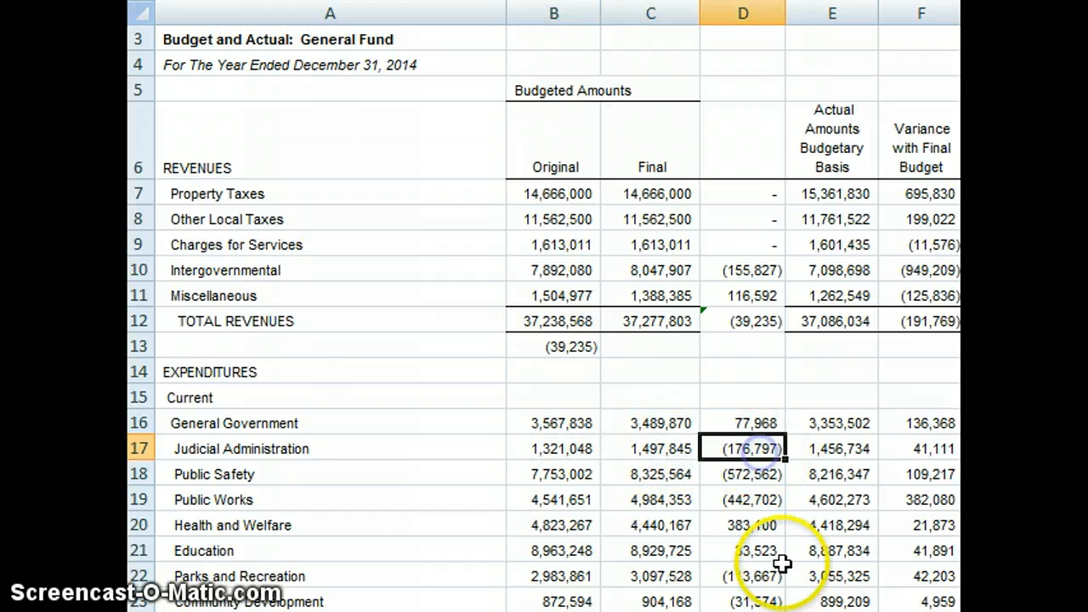
# Step: Copy the budget changes in D16:D23 for the expenditures from General Government through Community Development
pyautogui.click(751, 428)
pyautogui.moveTo(751, 428); pyautogui.dragTo(746, 595)
pyautogui.rightClick(747, 483)
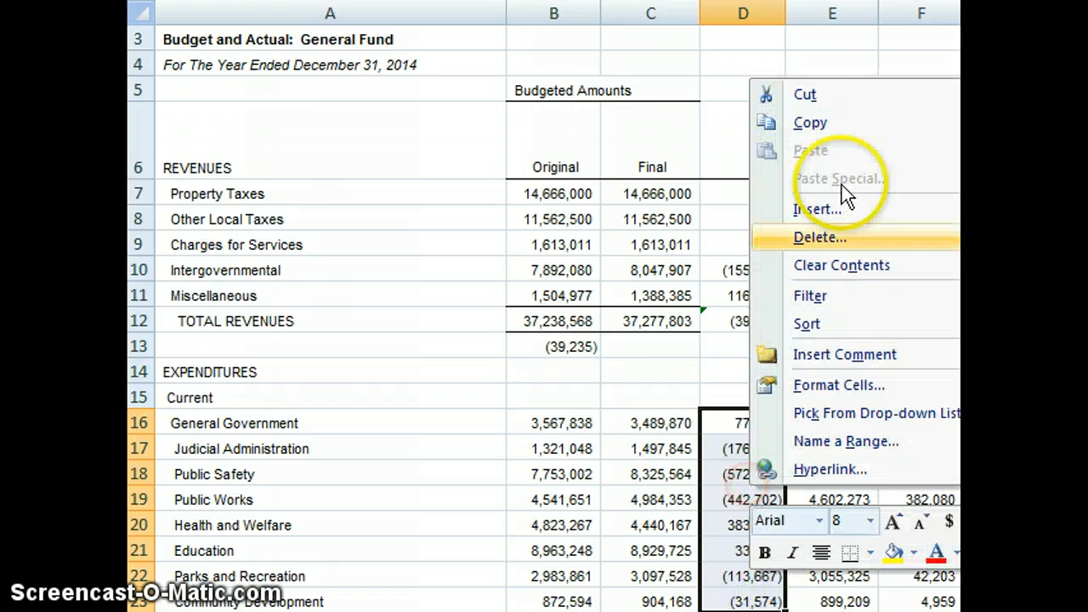
pyautogui.click(838, 127)
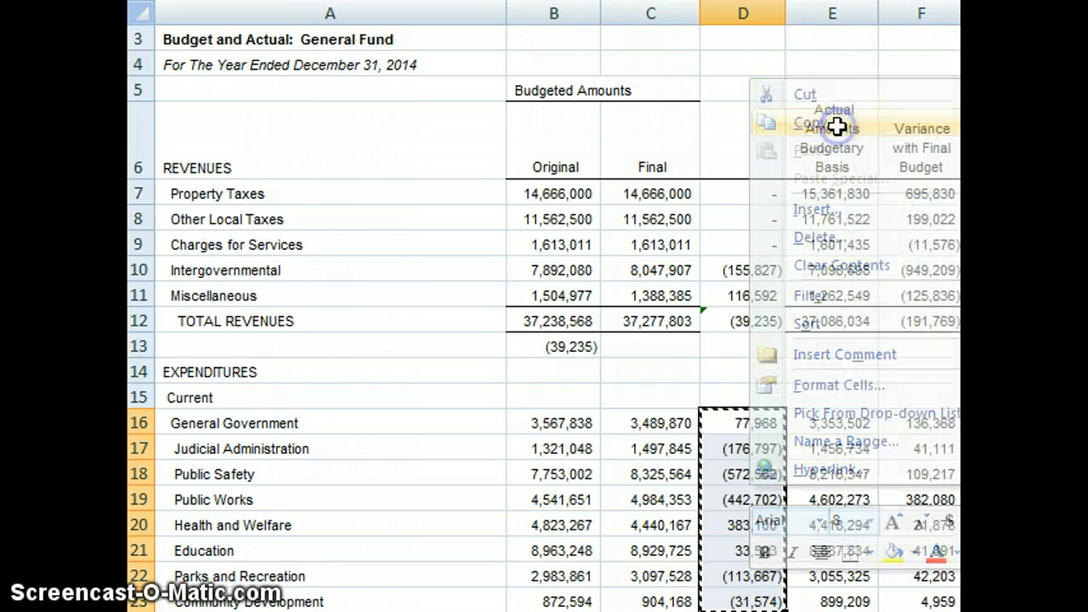
# Step: Paste the copied expenditure changes as values into the debit cells E81:E88 of the budget revisions' appropriations ledger
pyautogui.press('Down')
pyautogui.press('Down')
pyautogui.press('Down')
pyautogui.press('Down')
pyautogui.press('Down')
pyautogui.press('Down')
pyautogui.press('Down')
pyautogui.press('Down')
pyautogui.press('Down')
pyautogui.press('Down')
pyautogui.press('Down')
pyautogui.press('Down')
pyautogui.press('Down')
pyautogui.press('Down')
pyautogui.press('Down')
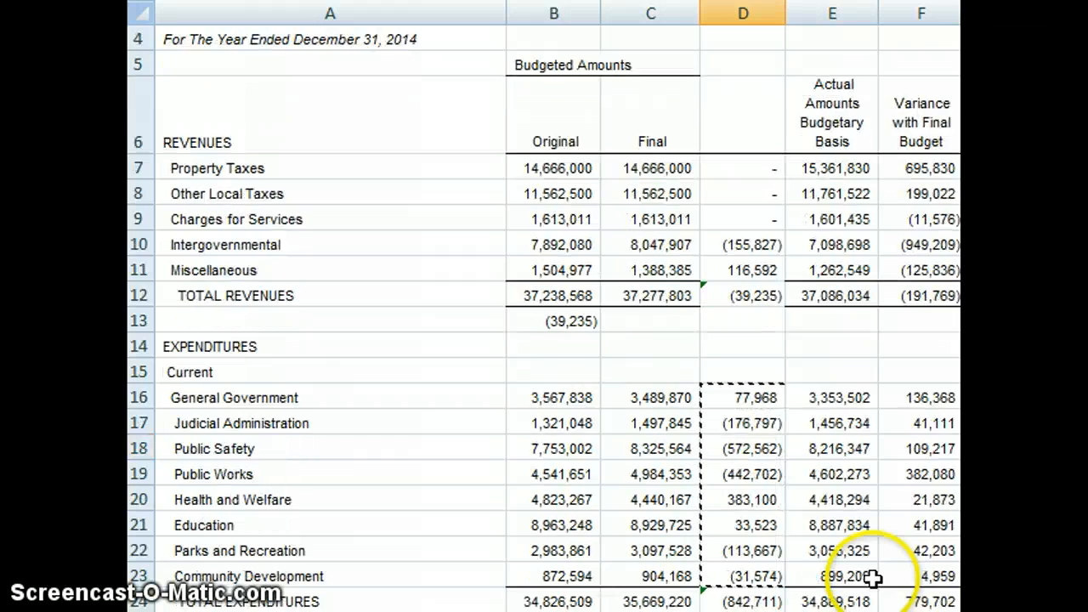
pyautogui.press('Down')
pyautogui.press('Down')
pyautogui.press('Down')
pyautogui.press('Down')
pyautogui.press('Down')
pyautogui.press('Down')
pyautogui.press('Down')
pyautogui.press('Down')
pyautogui.press('Down')
pyautogui.press('Down')
pyautogui.press('Down')
pyautogui.press('Down')
pyautogui.press('Down')
pyautogui.press('Down')
pyautogui.press('Down')
pyautogui.press('Down')
pyautogui.press('Down')
pyautogui.press('Down')
pyautogui.press('Down')
pyautogui.press('Down')
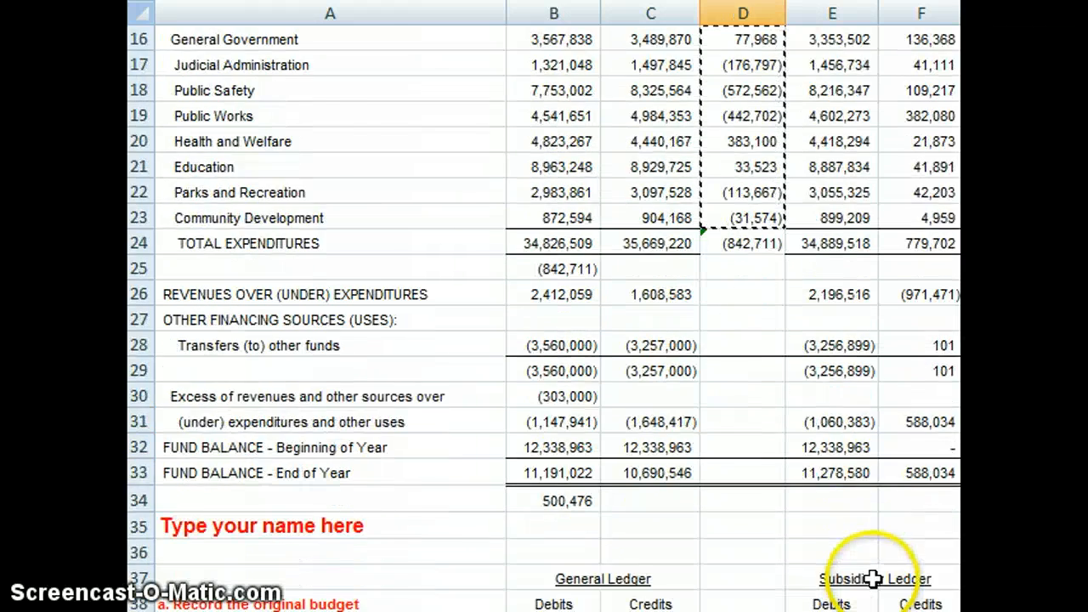
pyautogui.press('Down')
pyautogui.press('Down')
pyautogui.press('Down')
pyautogui.press('Down')
pyautogui.press('Down')
pyautogui.press('Down')
pyautogui.press('Down')
pyautogui.press('Down')
pyautogui.press('Down')
pyautogui.press('Down')
pyautogui.press('Down')
pyautogui.press('Down')
pyautogui.press('Down')
pyautogui.press('Down')
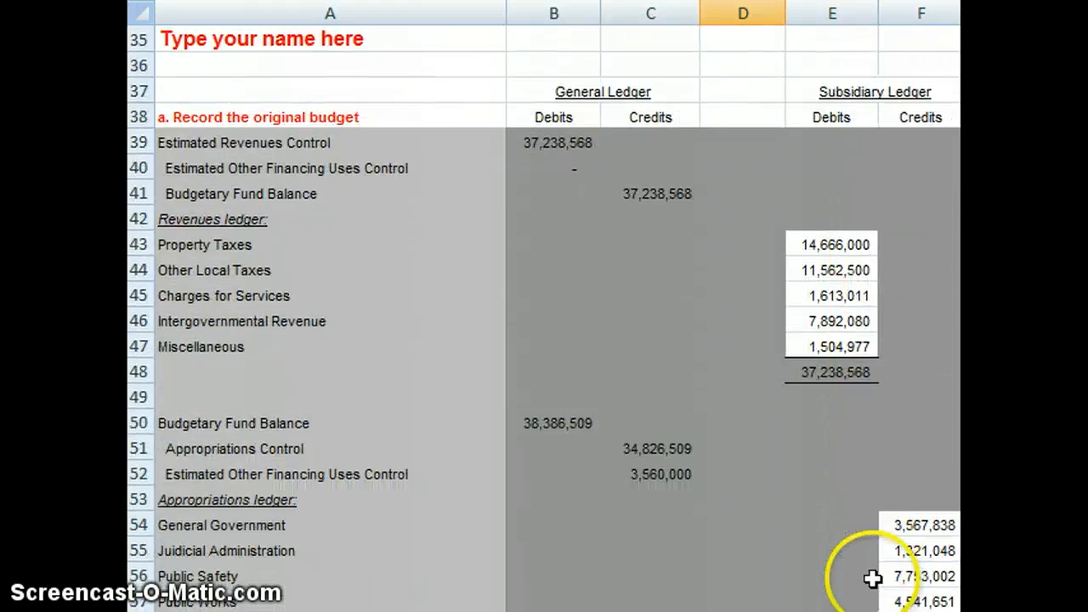
pyautogui.press('Down')
pyautogui.press('Down')
pyautogui.press('Down')
pyautogui.press('Down')
pyautogui.press('Down')
pyautogui.press('Down')
pyautogui.press('Down')
pyautogui.press('Down')
pyautogui.press('Down')
pyautogui.press('Down')
pyautogui.press('Down')
pyautogui.press('Down')
pyautogui.press('Down')
pyautogui.press('Down')
pyautogui.press('Down')
pyautogui.press('Down')
pyautogui.press('Down')
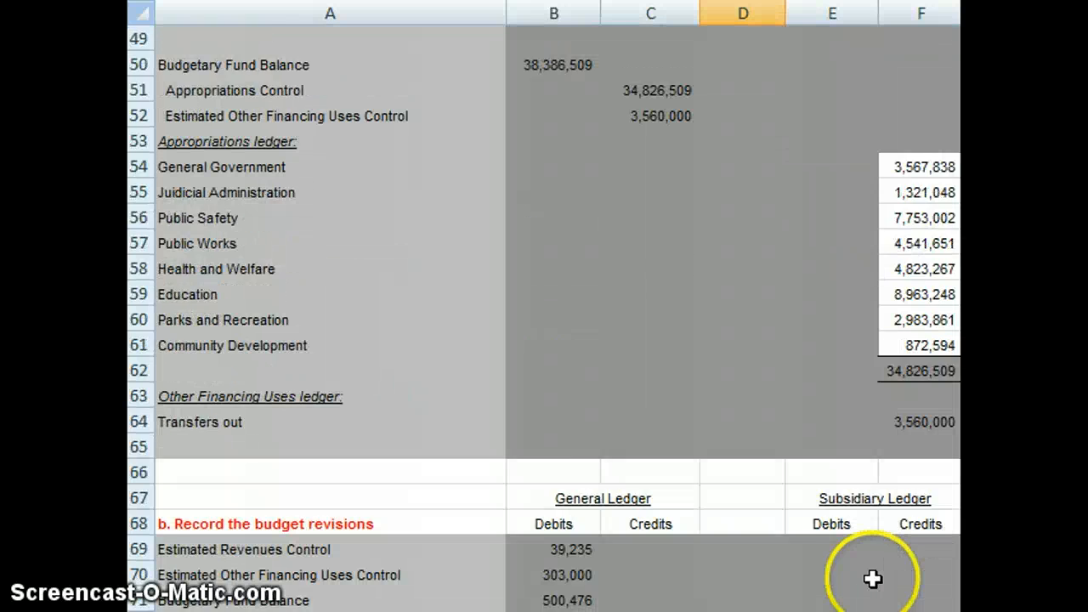
pyautogui.press('Down')
pyautogui.press('Down')
pyautogui.press('Down')
pyautogui.press('Down')
pyautogui.press('Down')
pyautogui.press('Down')
pyautogui.press('Down')
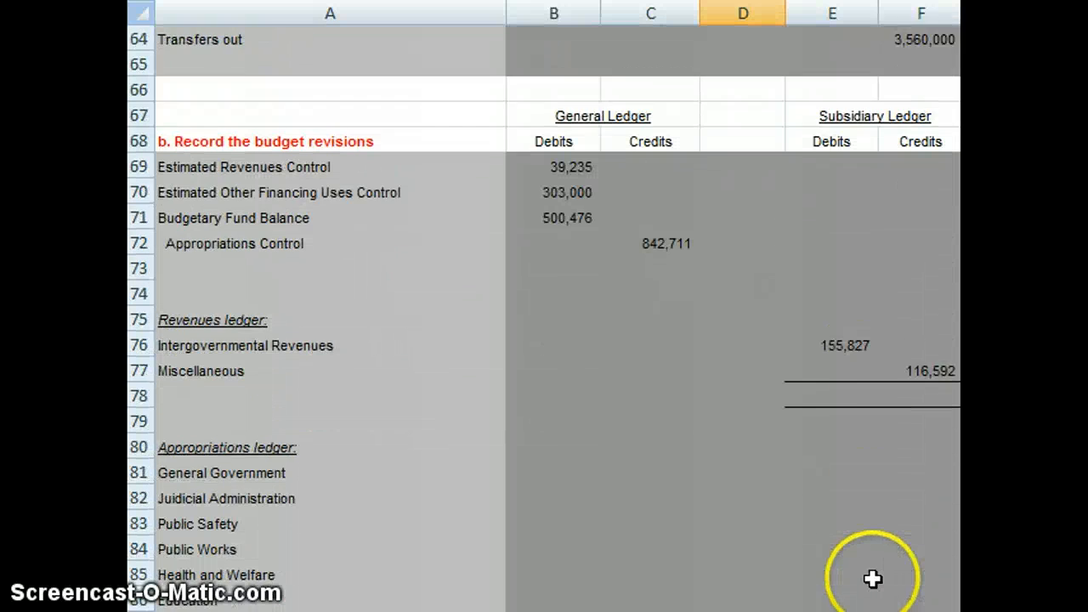
pyautogui.click(813, 361)
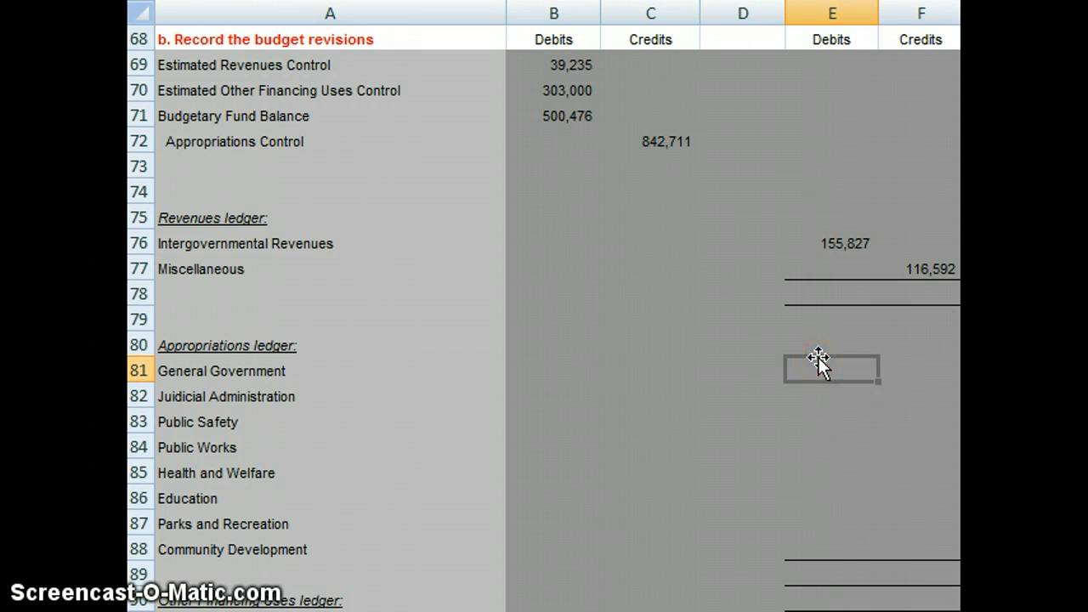
pyautogui.rightClick(756, 366)
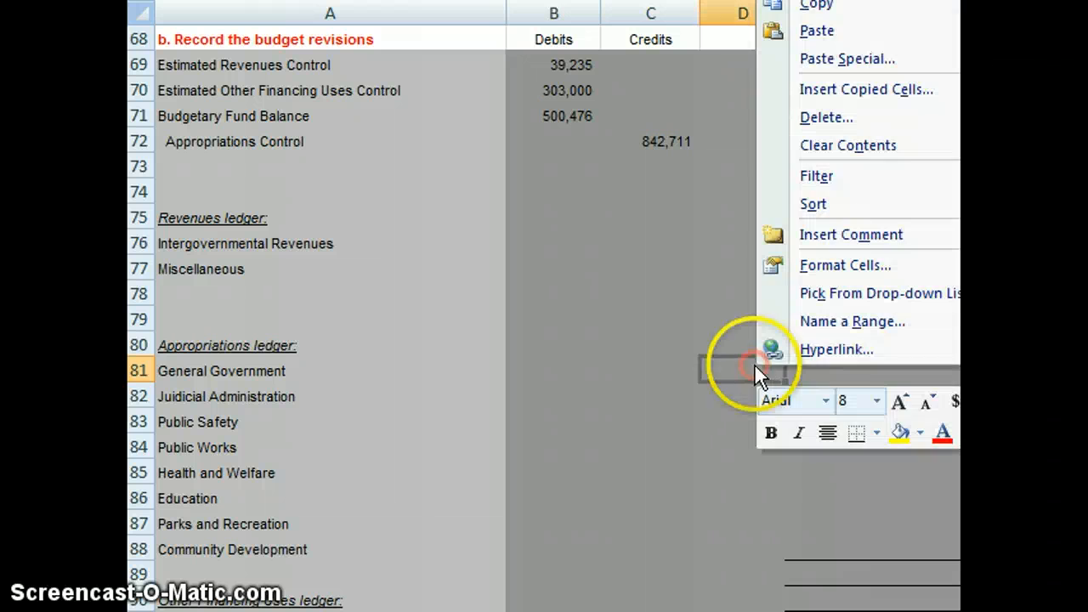
pyautogui.click(823, 379)
pyautogui.click(842, 366)
pyautogui.rightClick(842, 366)
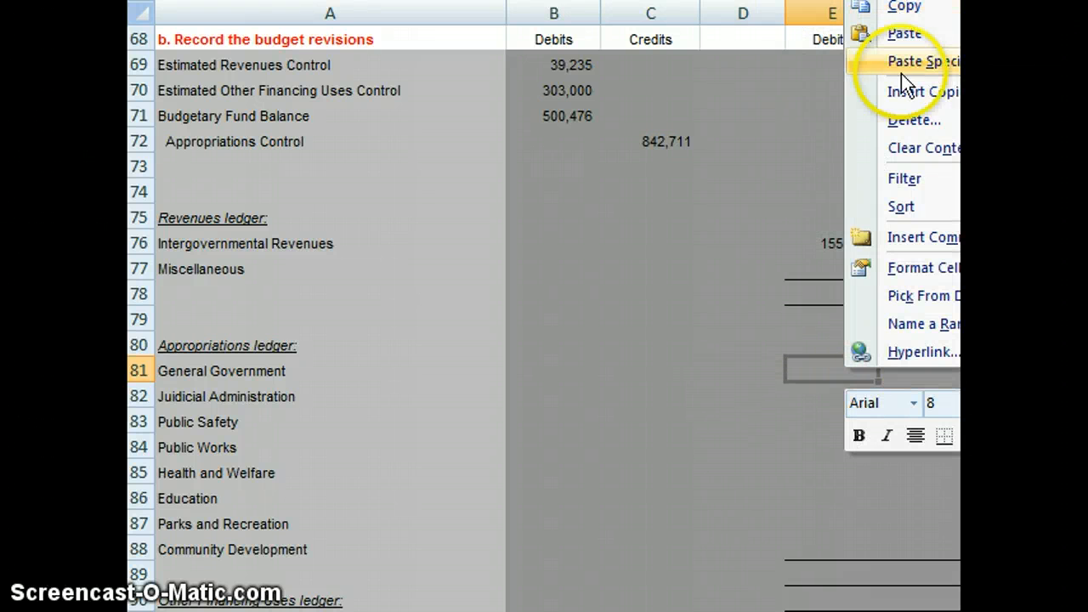
pyautogui.click(916, 52)
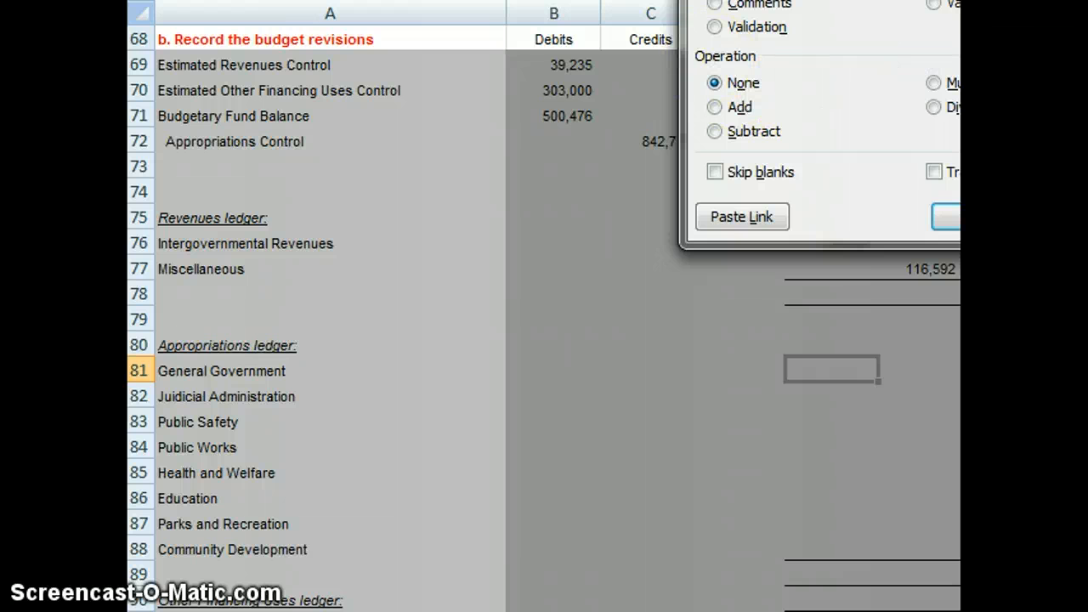
pyautogui.press('v')
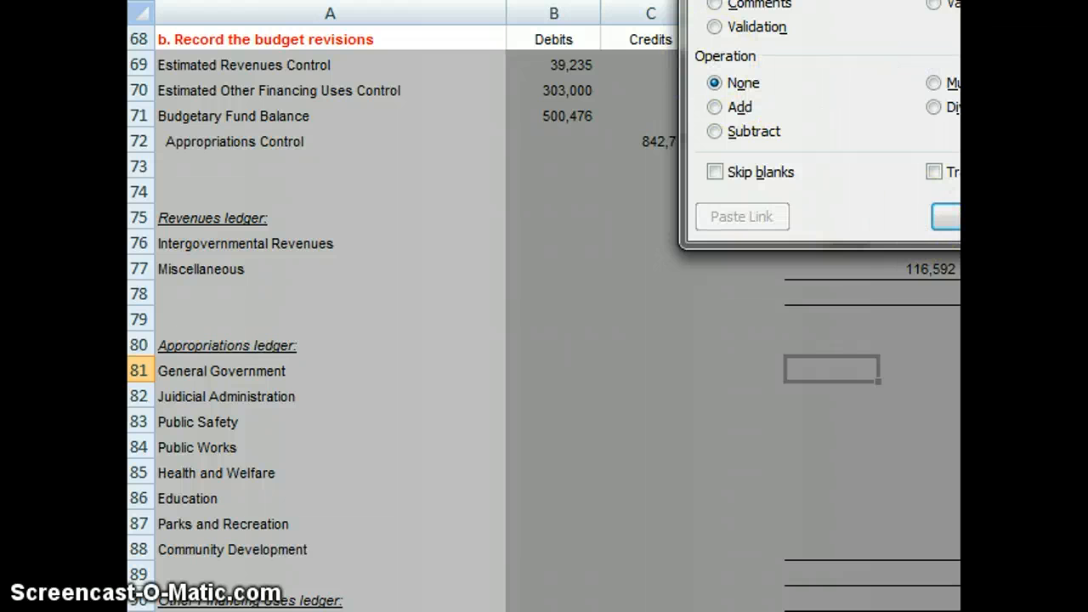
pyautogui.click(945, 217)
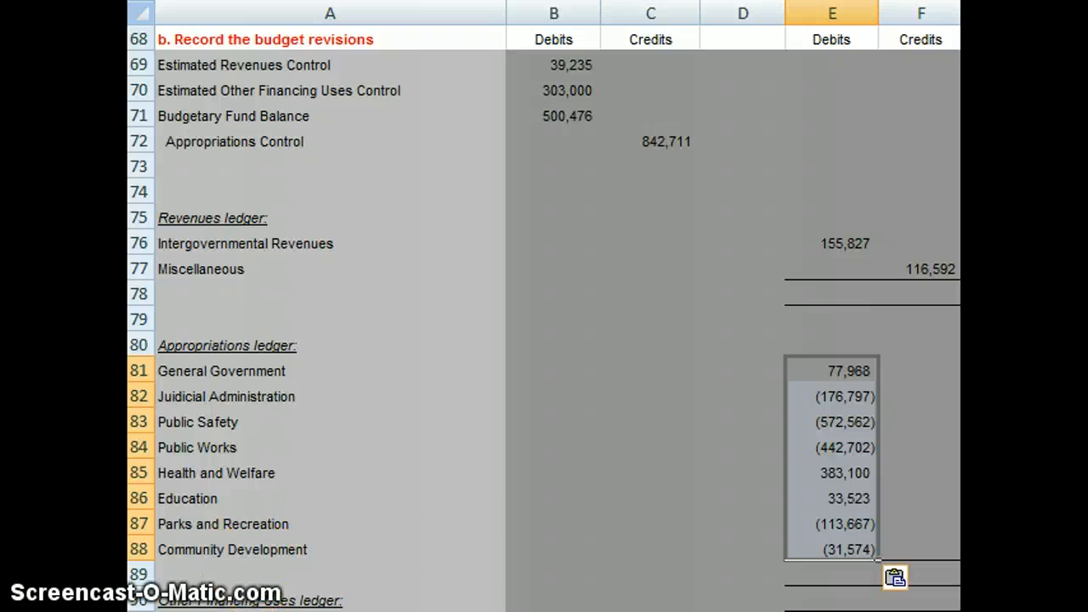
# Step: Move the Judicial Administration, Public Safety and Public Works amounts from debits E82:E84 to the credit cells F82:F84
pyautogui.click(902, 396)
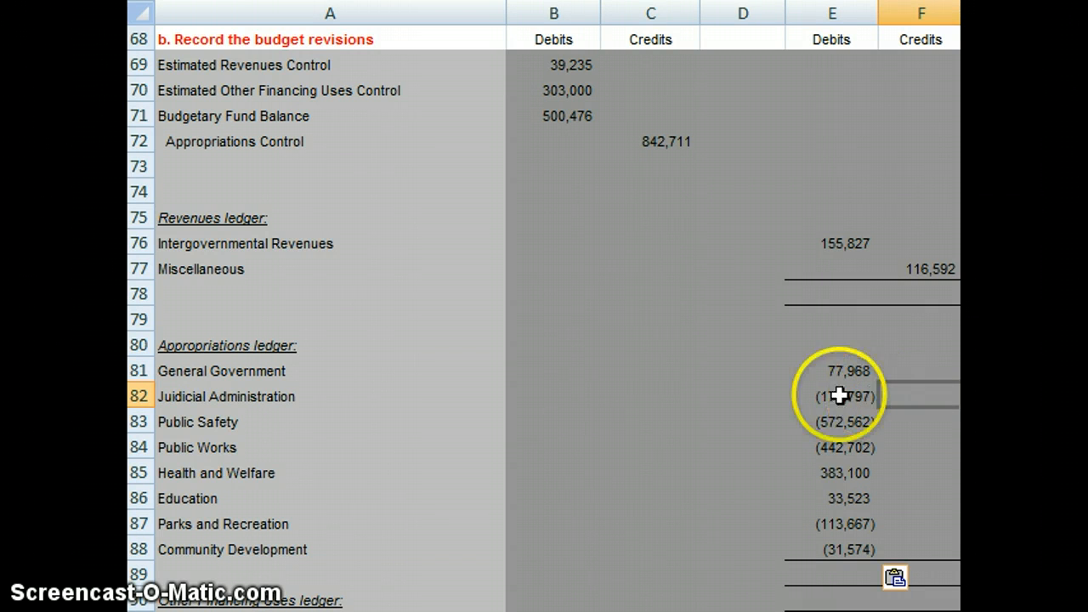
pyautogui.moveTo(838, 395); pyautogui.dragTo(839, 439)
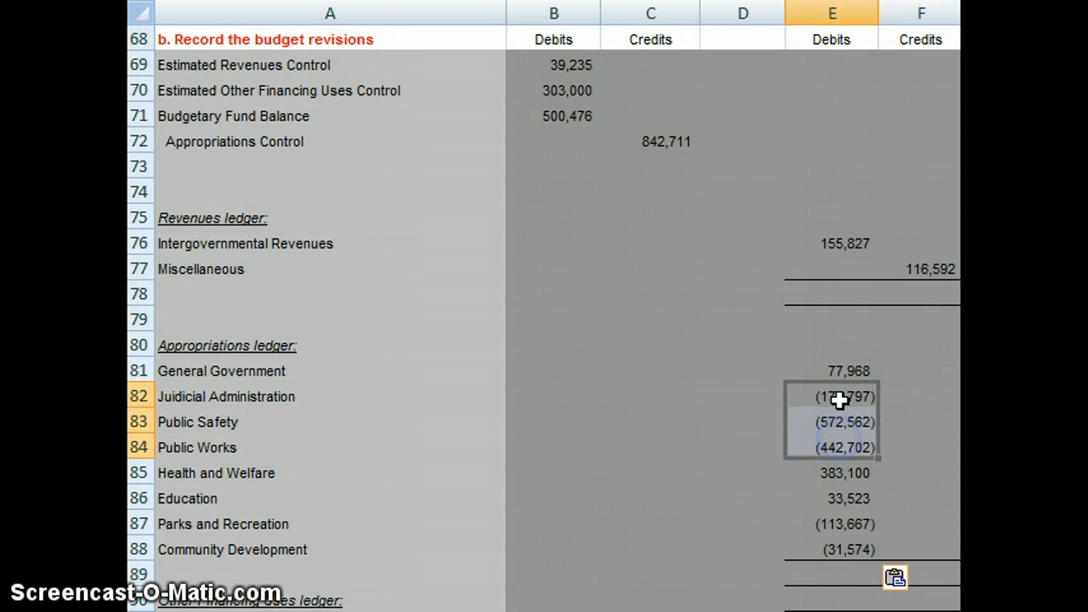
pyautogui.rightClick(840, 398)
pyautogui.click(945, 40)
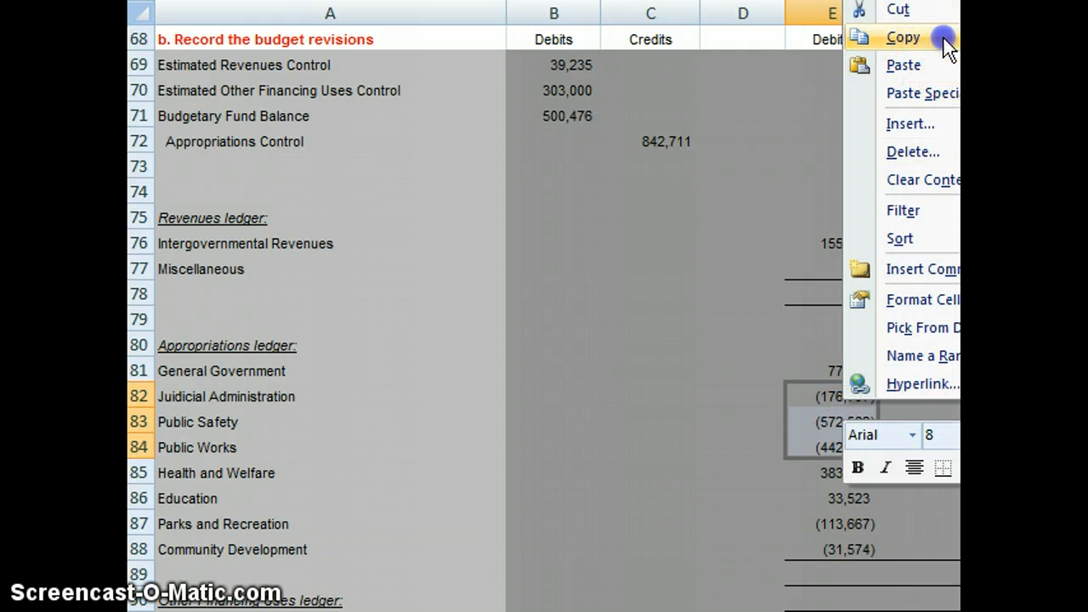
pyautogui.click(927, 396)
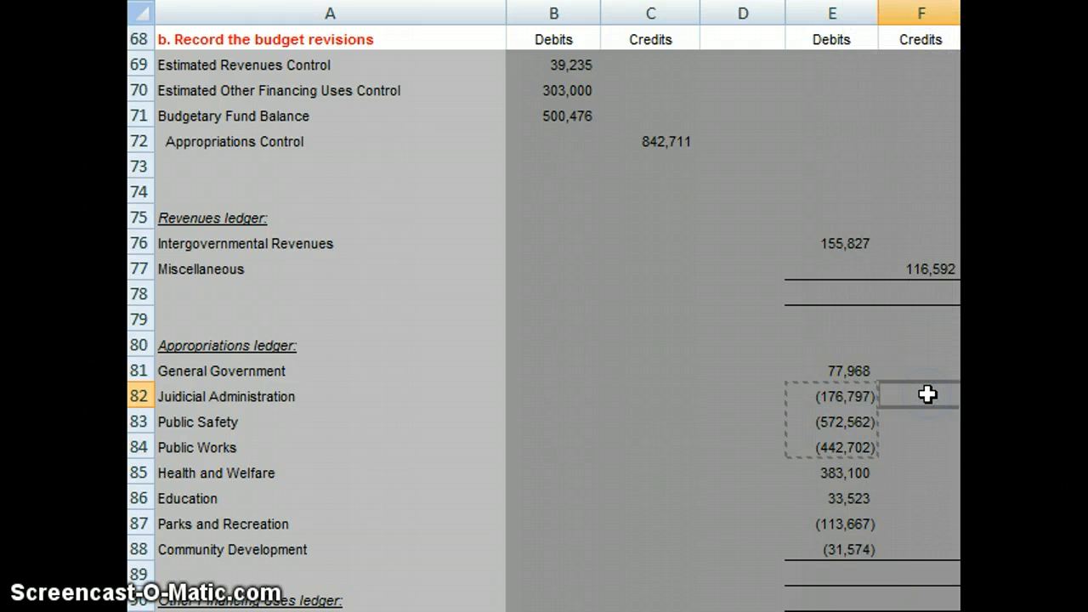
pyautogui.hotkey('ctrl', 'v')
pyautogui.press('Left')
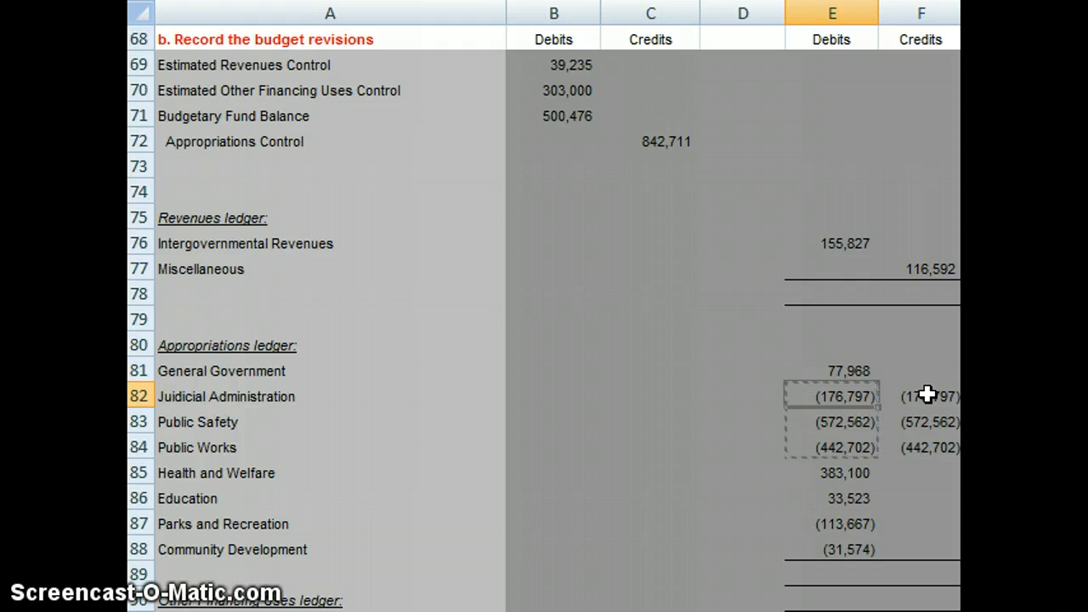
pyautogui.press('Delete')
pyautogui.press('Return')
pyautogui.press('Delete')
pyautogui.press('Return')
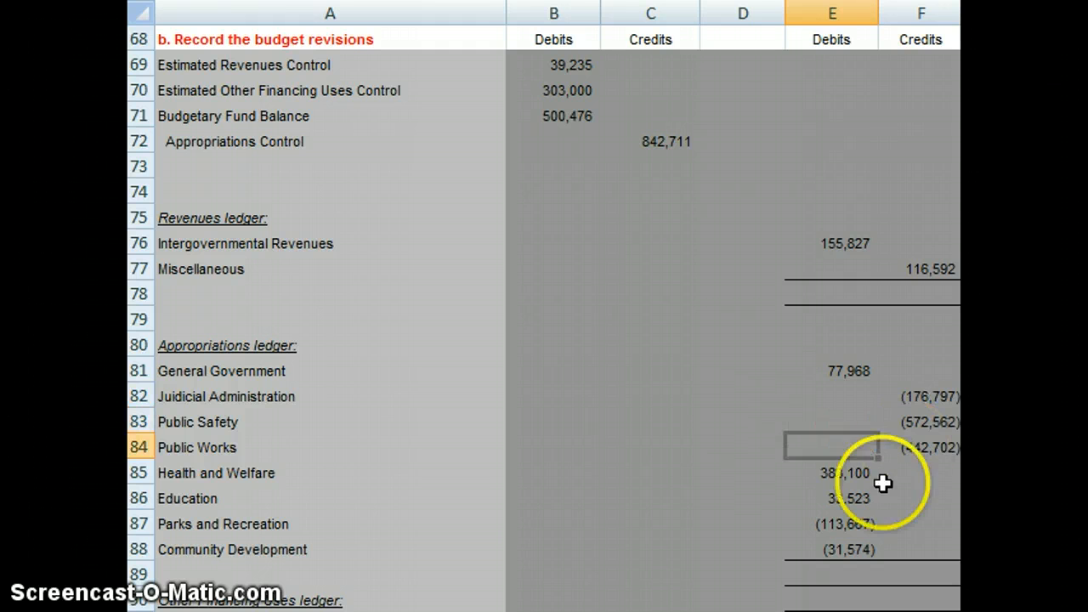
# Step: Move the Parks and Recreation and Community Development amounts from debits E87:E88 to the credit cells F87:F88
pyautogui.click(858, 519)
pyautogui.rightClick(860, 518)
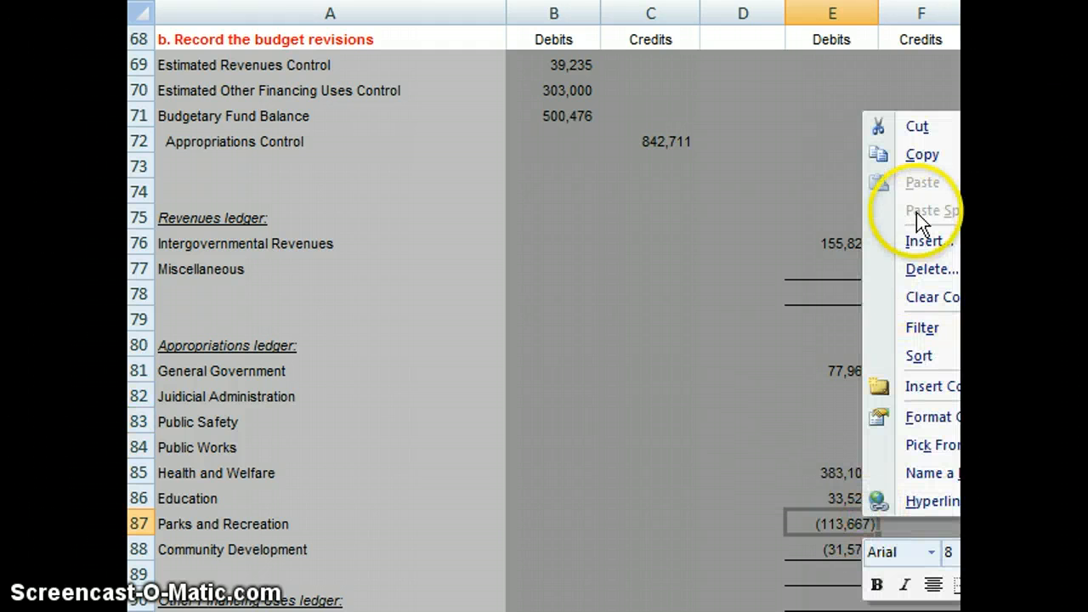
pyautogui.click(811, 510)
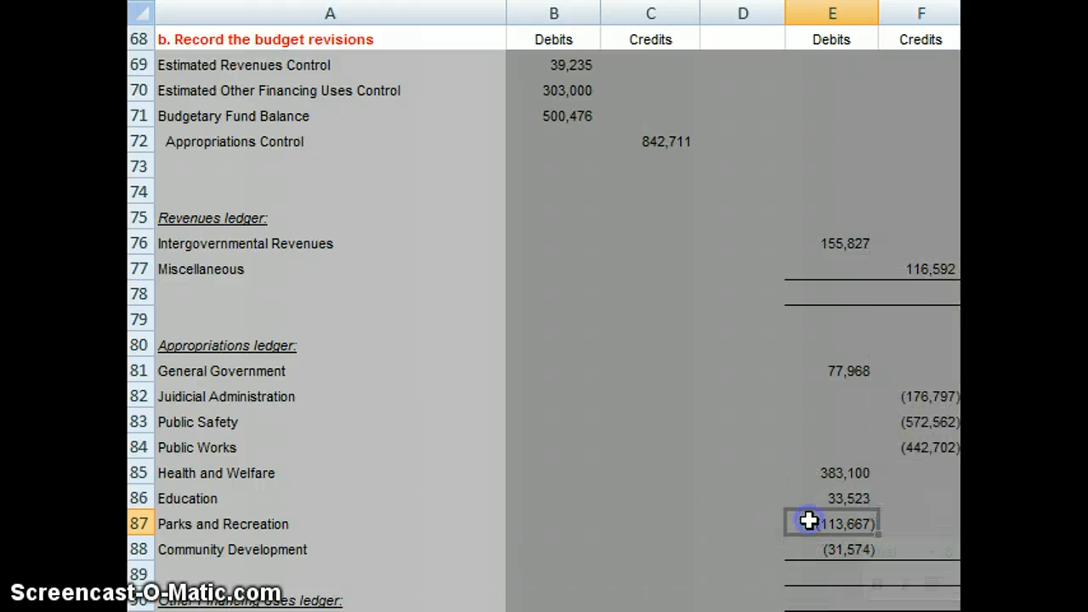
pyautogui.moveTo(808, 519); pyautogui.dragTo(808, 546)
pyautogui.rightClick(811, 534)
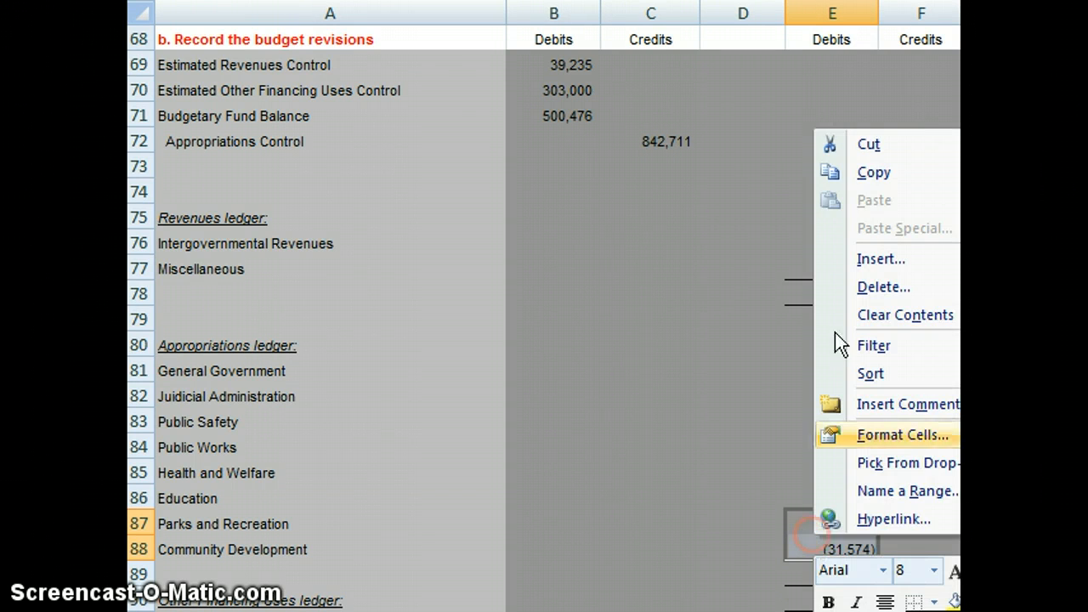
pyautogui.click(880, 174)
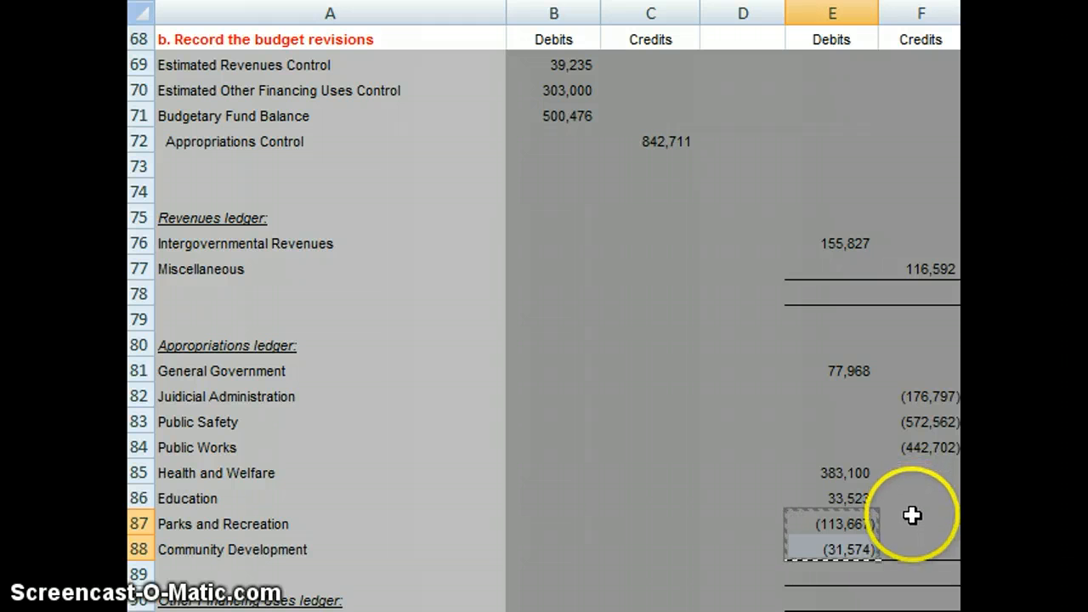
pyautogui.click(912, 515)
pyautogui.hotkey('ctrl', 'v')
pyautogui.press('Left')
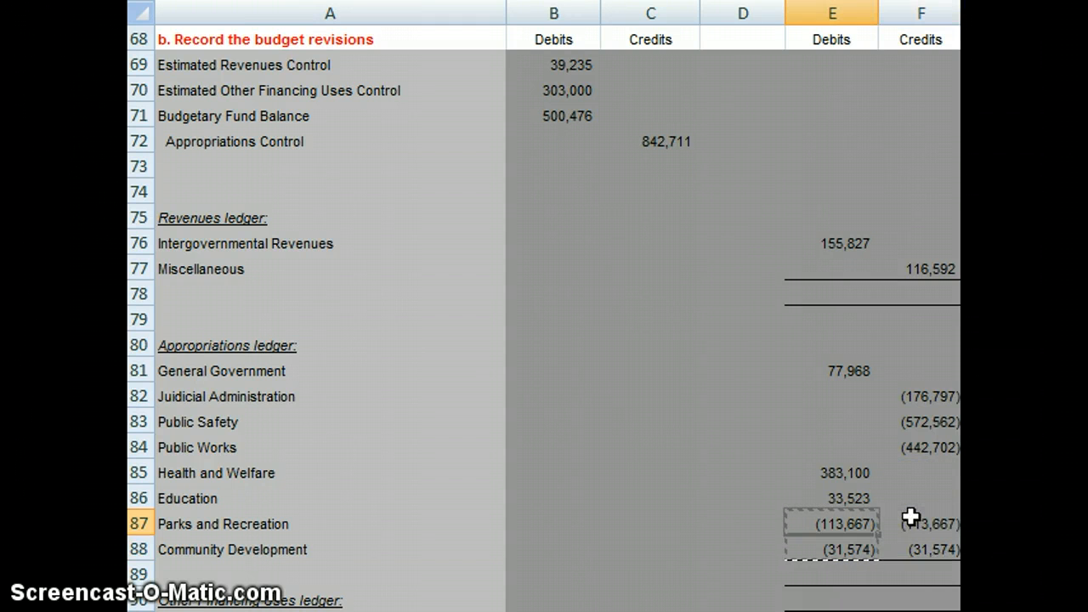
pyautogui.press('Delete')
pyautogui.press('Down')
pyautogui.press('Delete')
# Step: Change the Judicial Administration credit in F82 to a positive 176797
pyautogui.press('Up')
pyautogui.press('Up')
pyautogui.press('Up')
pyautogui.press('Up')
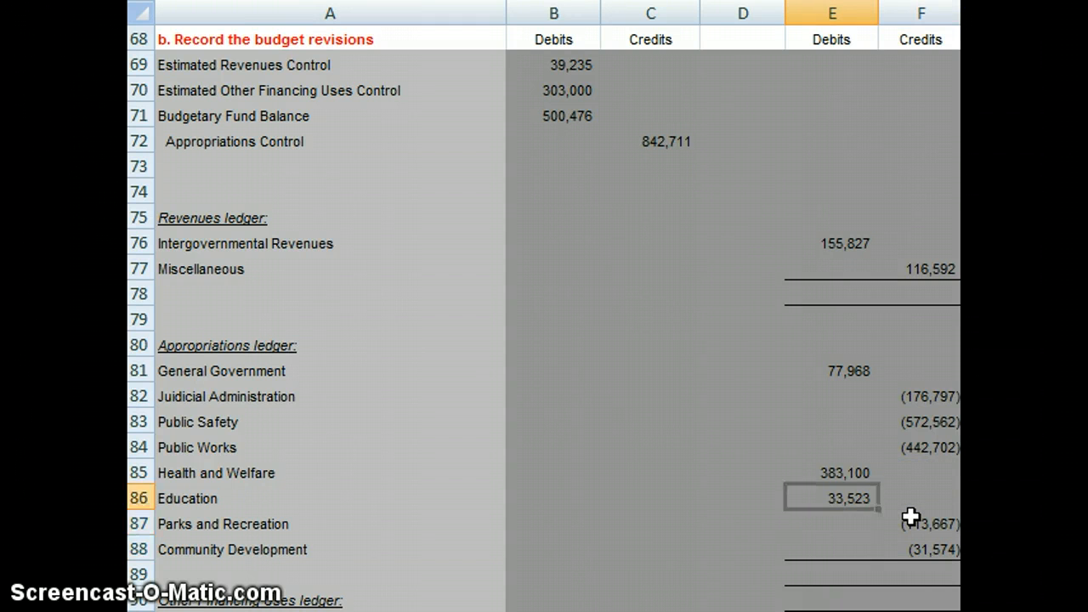
pyautogui.press('Up')
pyautogui.press('Up')
pyautogui.press('Up')
pyautogui.press('Right')
pyautogui.press('Down')
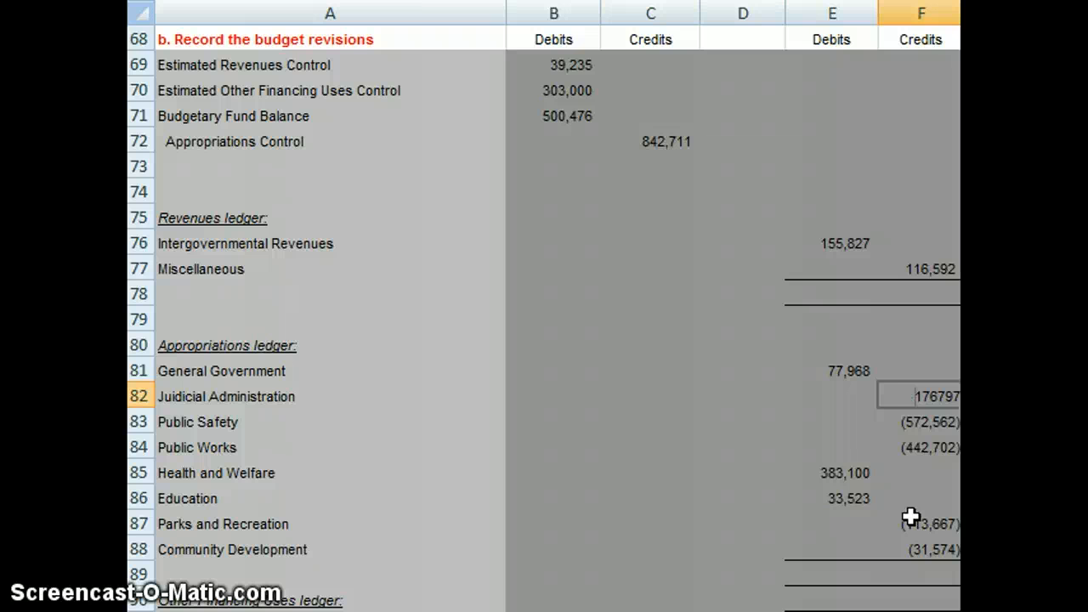
pyautogui.write('176797')
pyautogui.press('Return')
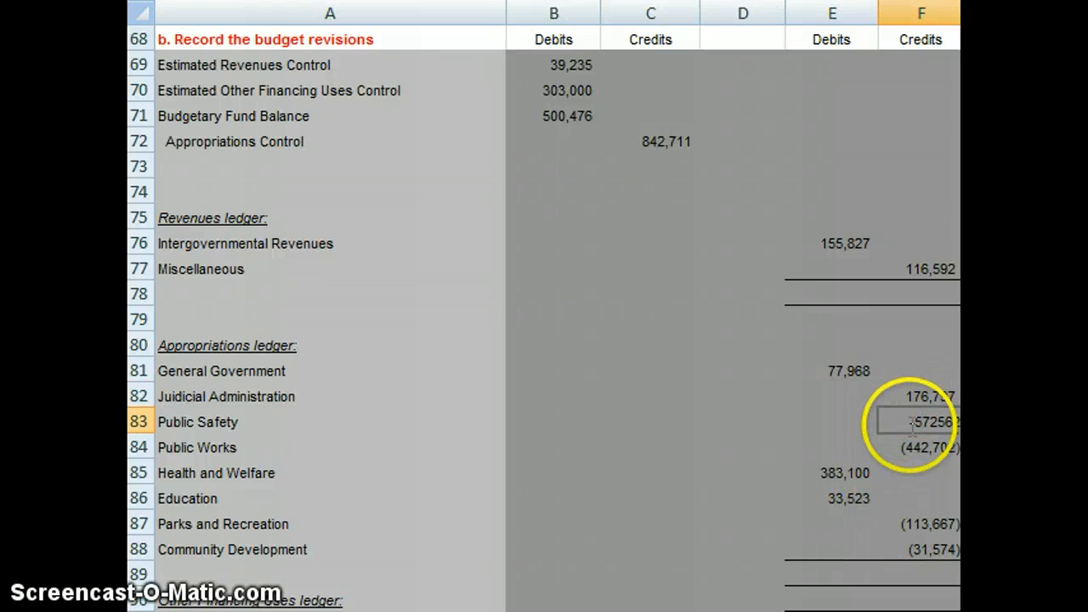
pyautogui.click(798, 447)
pyautogui.press('Return')
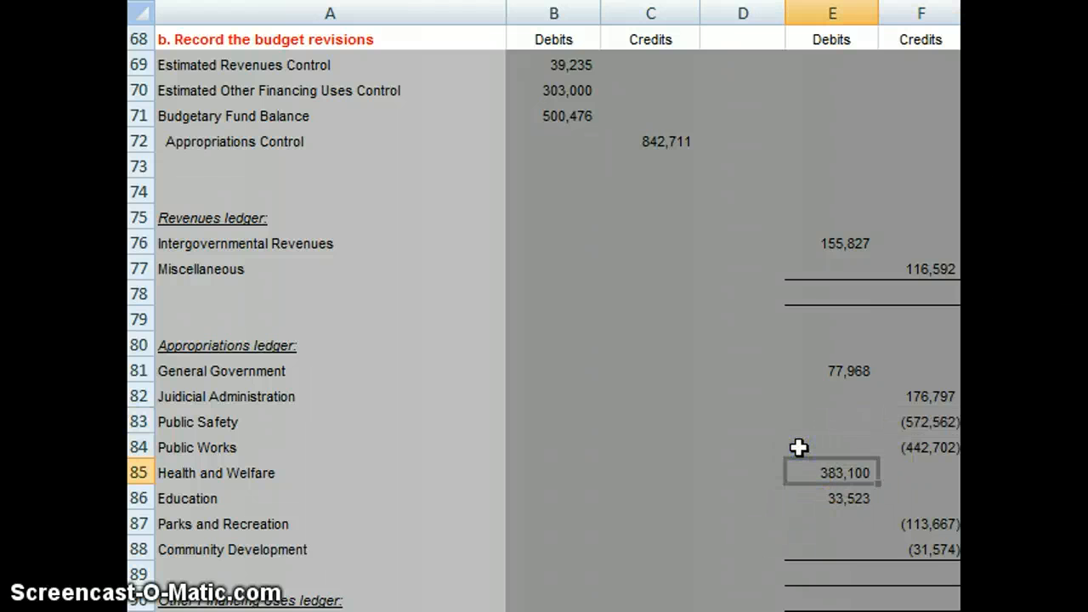
# Step: Link the Transfers out debit in E91 of the Other Financing Uses ledger to the transfers budget change with =B30
pyautogui.scroll(-2, 798, 447)
pyautogui.press('Up')
pyautogui.press('Up')
pyautogui.press('Up')
pyautogui.press('Up')
pyautogui.press('Up')
pyautogui.press('Up')
pyautogui.press('Up')
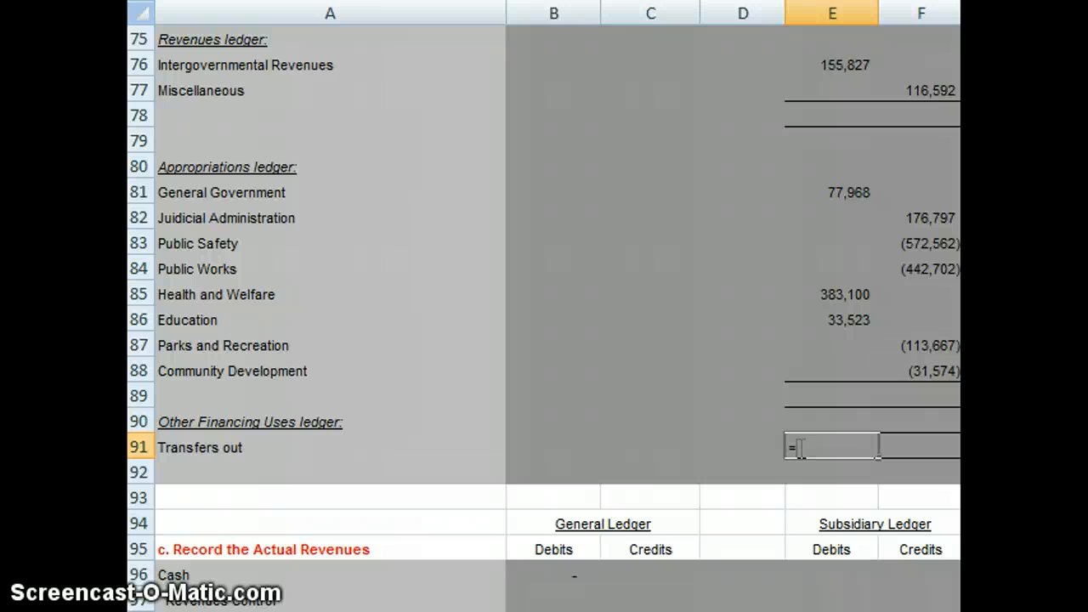
pyautogui.press('Up')
pyautogui.press('Up')
pyautogui.press('Up')
pyautogui.press('Up')
pyautogui.press('Up')
pyautogui.press('Up')
pyautogui.press('Up')
pyautogui.press('Up')
pyautogui.press('Up')
pyautogui.press('Up')
pyautogui.press('Up')
pyautogui.press('Up')
pyautogui.press('Up')
pyautogui.press('Up')
pyautogui.press('Up')
pyautogui.press('Up')
pyautogui.press('Up')
pyautogui.press('Up')
pyautogui.press('Up')
pyautogui.press('Up')
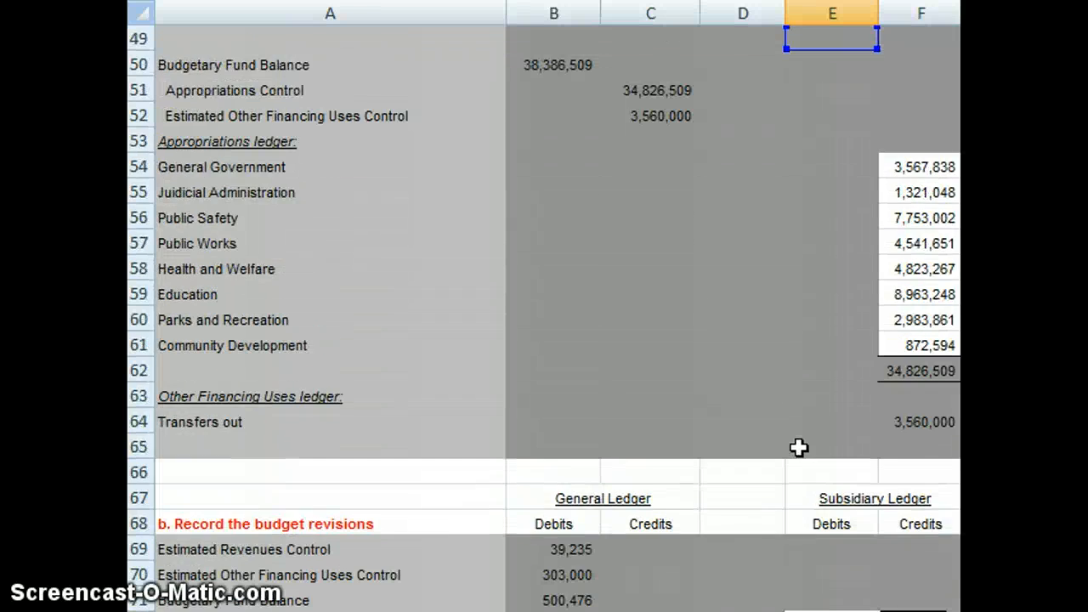
pyautogui.press('Up')
pyautogui.press('Up')
pyautogui.press('Up')
pyautogui.press('Up')
pyautogui.press('Up')
pyautogui.press('Up')
pyautogui.press('Up')
pyautogui.press('Up')
pyautogui.press('Up')
pyautogui.press('Up')
pyautogui.press('Up')
pyautogui.press('Up')
pyautogui.press('Up')
pyautogui.press('Up')
pyautogui.press('Up')
pyautogui.press('Up')
pyautogui.press('Up')
pyautogui.press('Up')
pyautogui.press('Up')
pyautogui.press('Up')
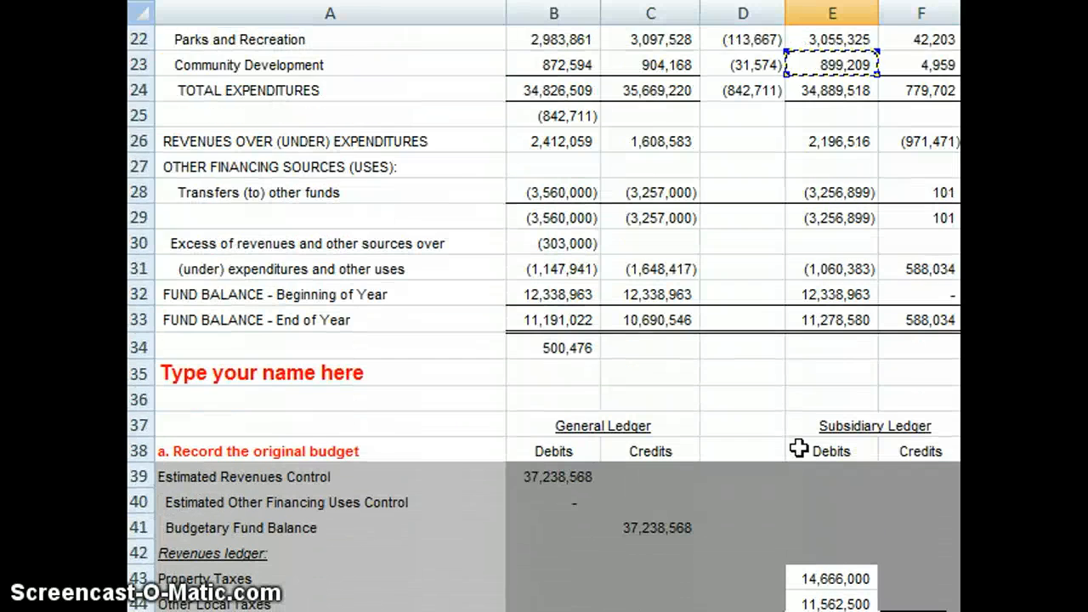
pyautogui.press('Down')
pyautogui.press('Down')
pyautogui.press('Down')
pyautogui.press('Down')
pyautogui.press('Down')
pyautogui.press('Down')
pyautogui.press('Down')
pyautogui.press('Left')
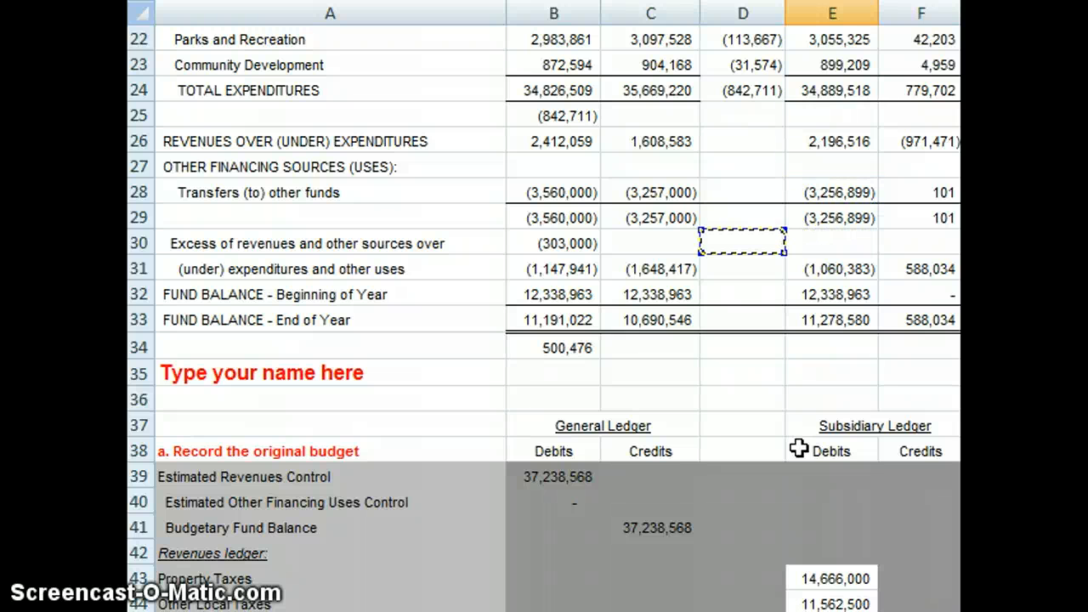
pyautogui.press('Left')
pyautogui.press('Left')
pyautogui.press('Return')
pyautogui.press('Return')
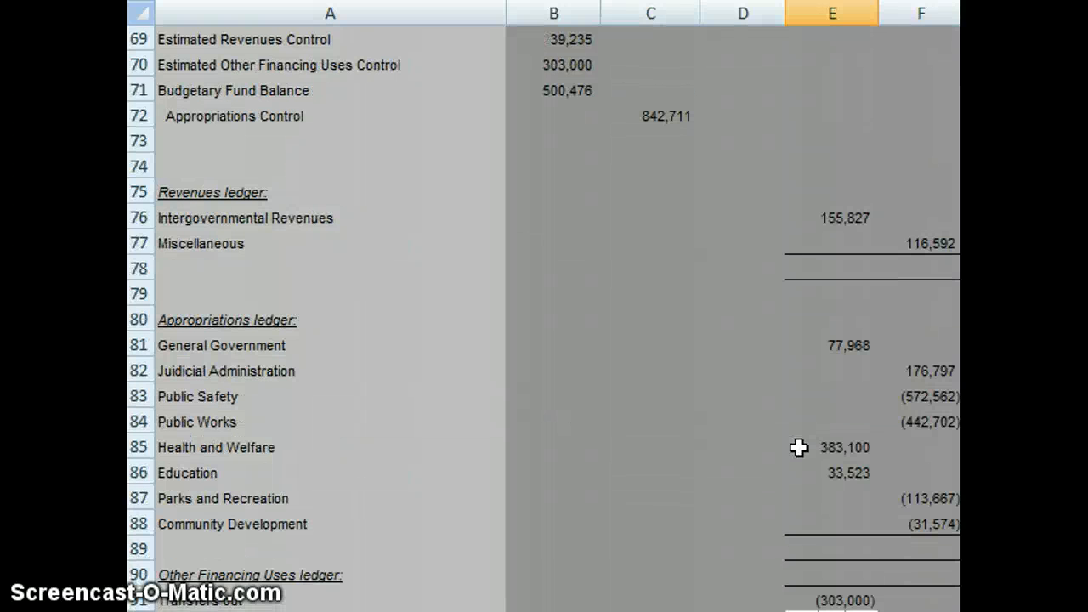
# Step: Reverse the sign of the Transfers out debit in E91 by changing its formula to =-B30
pyautogui.press('Down')
pyautogui.press('Up')
pyautogui.press('Up')
pyautogui.press('F2')
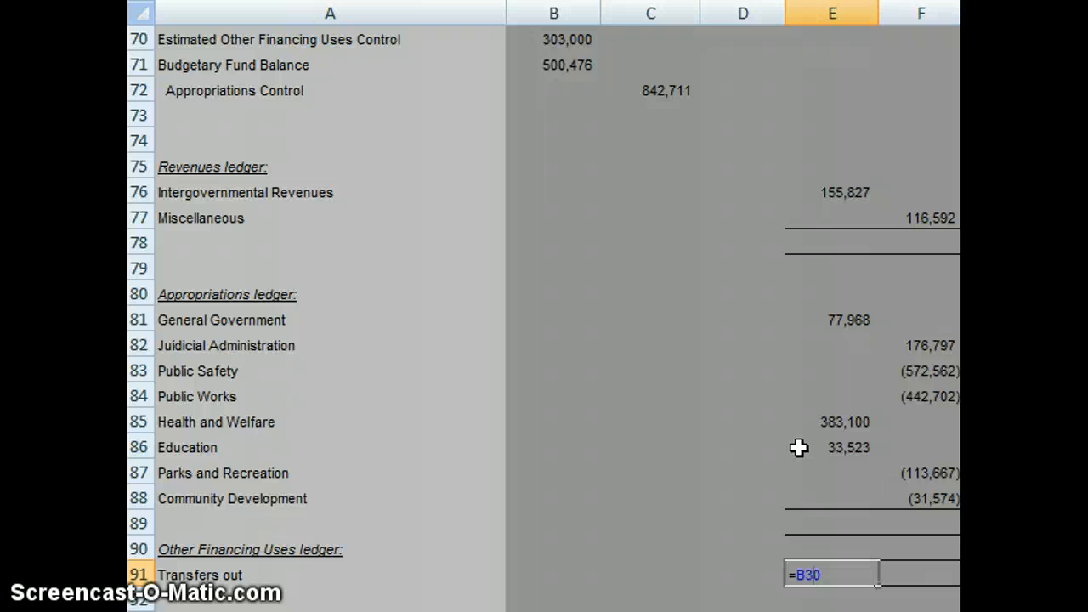
pyautogui.write('-')
pyautogui.press('Return')
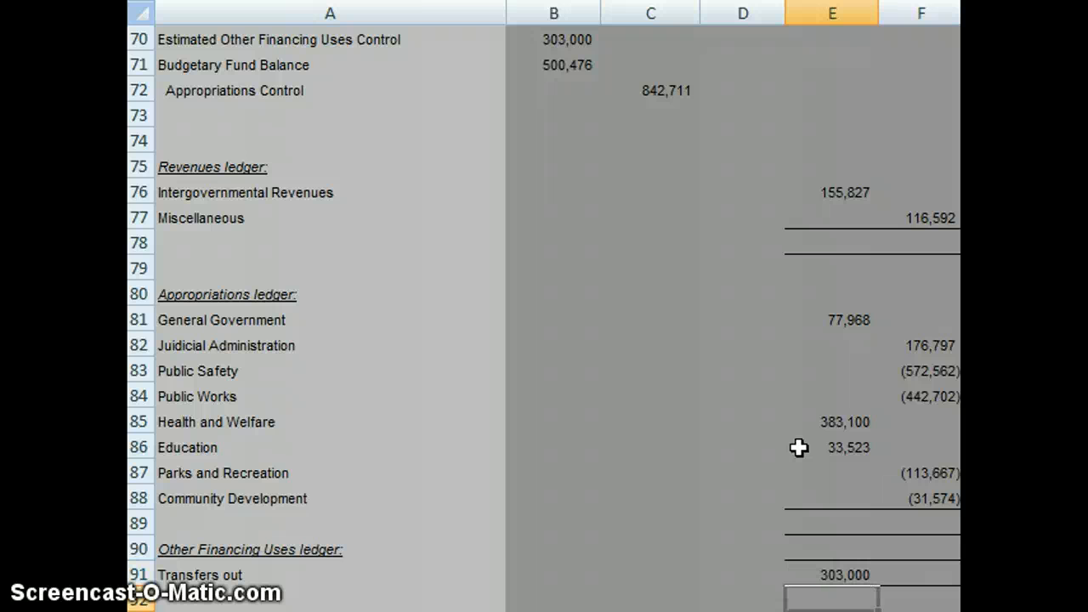
# Step: Link the Revenues Control credit in C97 to the total actual revenues in E12
pyautogui.scroll(-7, 799, 447)
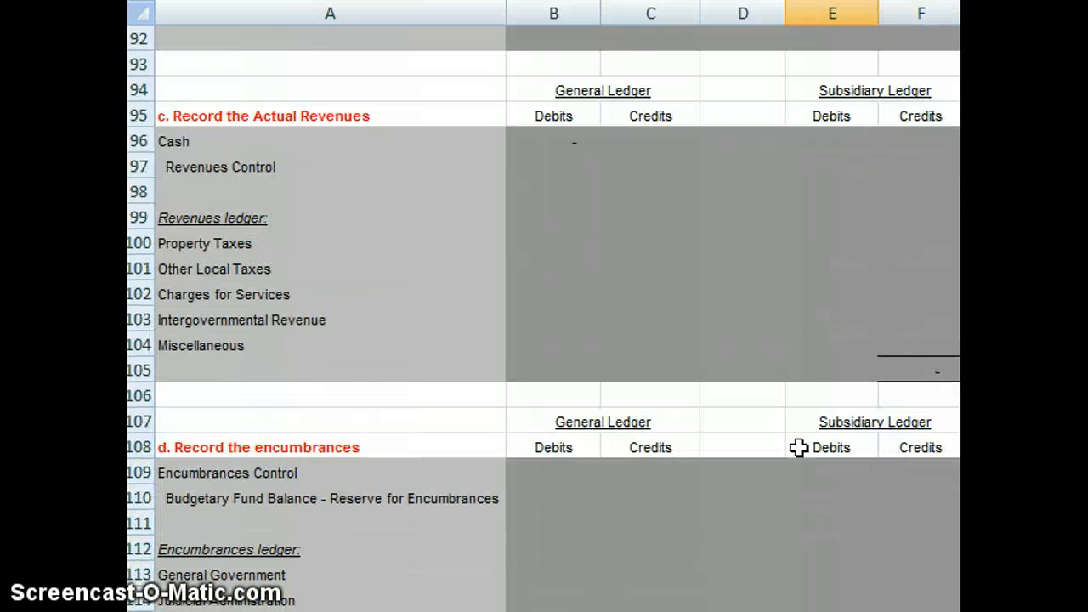
pyautogui.press('Up')
pyautogui.press('Up')
pyautogui.press('Up')
pyautogui.press('Up')
pyautogui.press('Up')
pyautogui.press('Up')
pyautogui.press('Up')
pyautogui.press('Up')
pyautogui.press('Up')
pyautogui.press('Up')
pyautogui.press('Up')
pyautogui.press('Up')
pyautogui.press('Up')
pyautogui.press('Up')
pyautogui.press('Up')
pyautogui.press('Up')
pyautogui.press('Up')
pyautogui.press('Up')
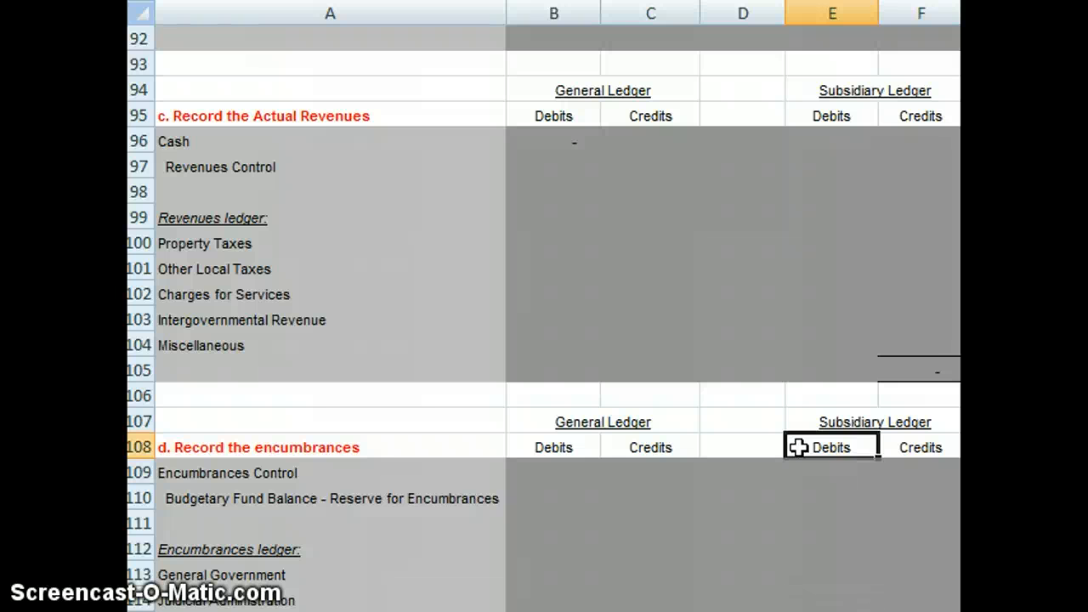
pyautogui.press('Left')
pyautogui.press('Left')
pyautogui.press('Left')
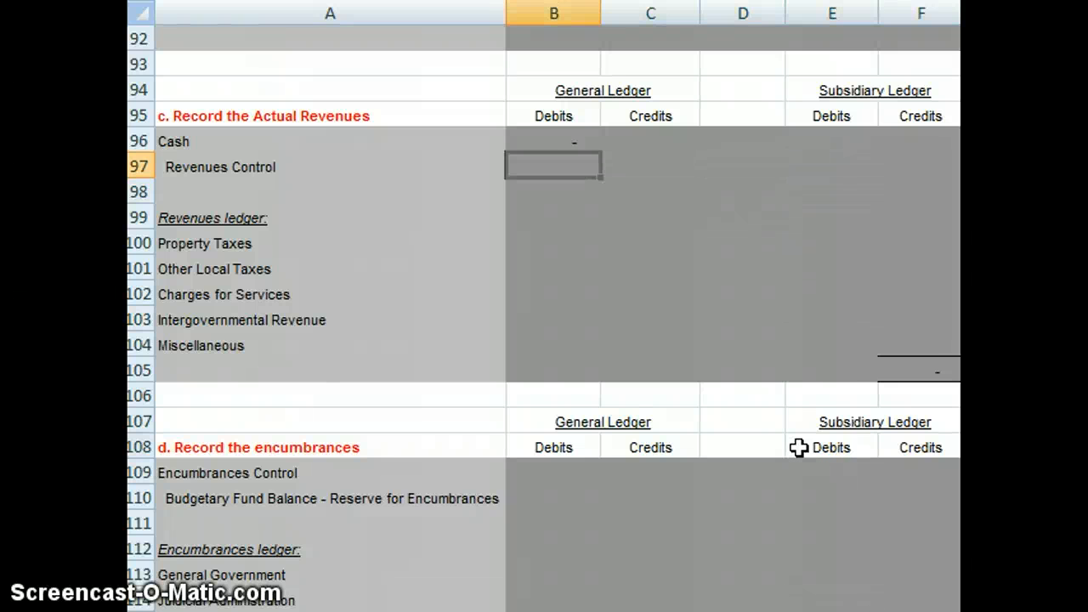
pyautogui.press('Right')
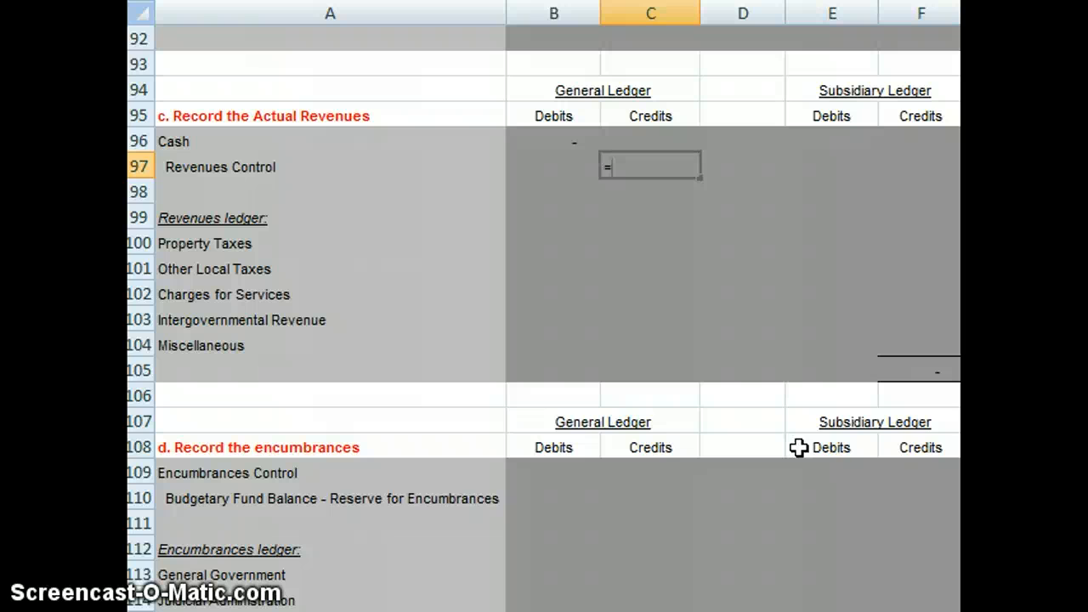
pyautogui.press('pageup')
pyautogui.press('pageup')
pyautogui.press('pageup')
pyautogui.press('pageup')
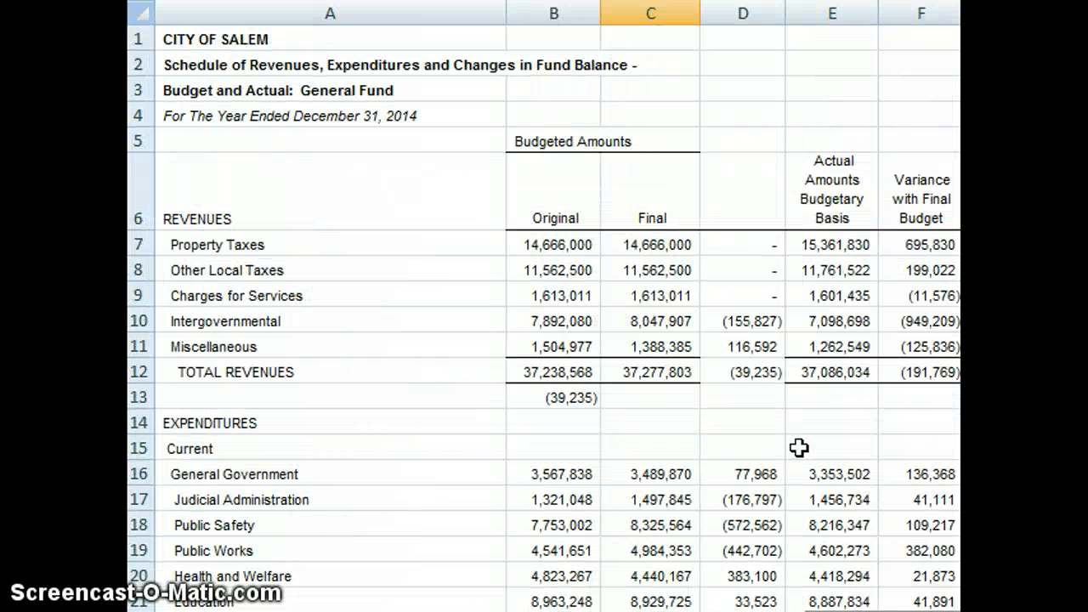
pyautogui.click(841, 374)
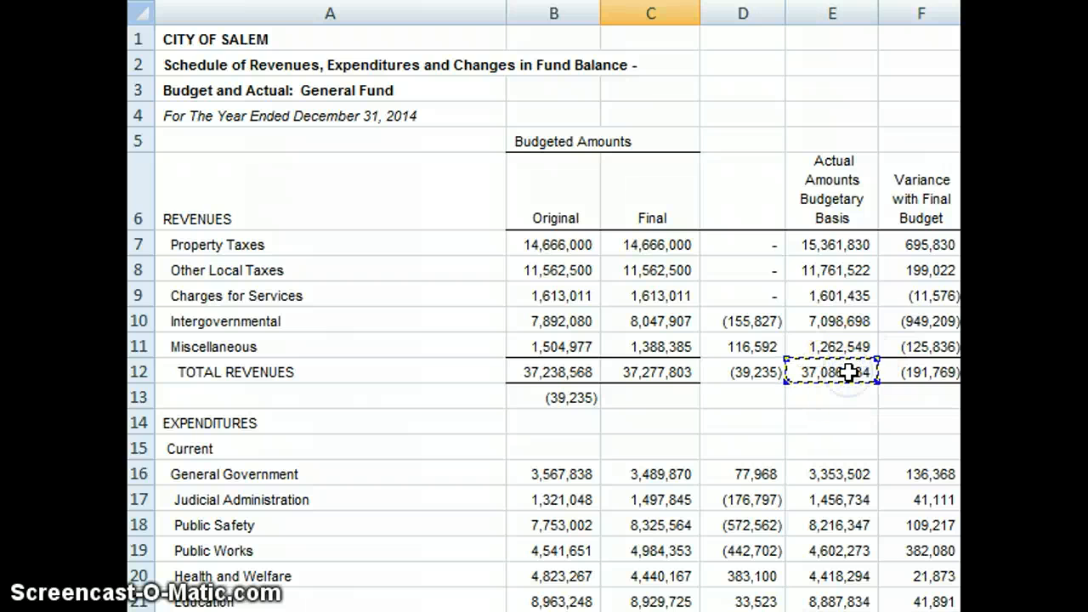
pyautogui.press('Return')
# Step: Link the Encumbrances Control debit in B109 to the total actual expenditures in E24 of the schedule
pyautogui.scroll(-7, 848, 371)
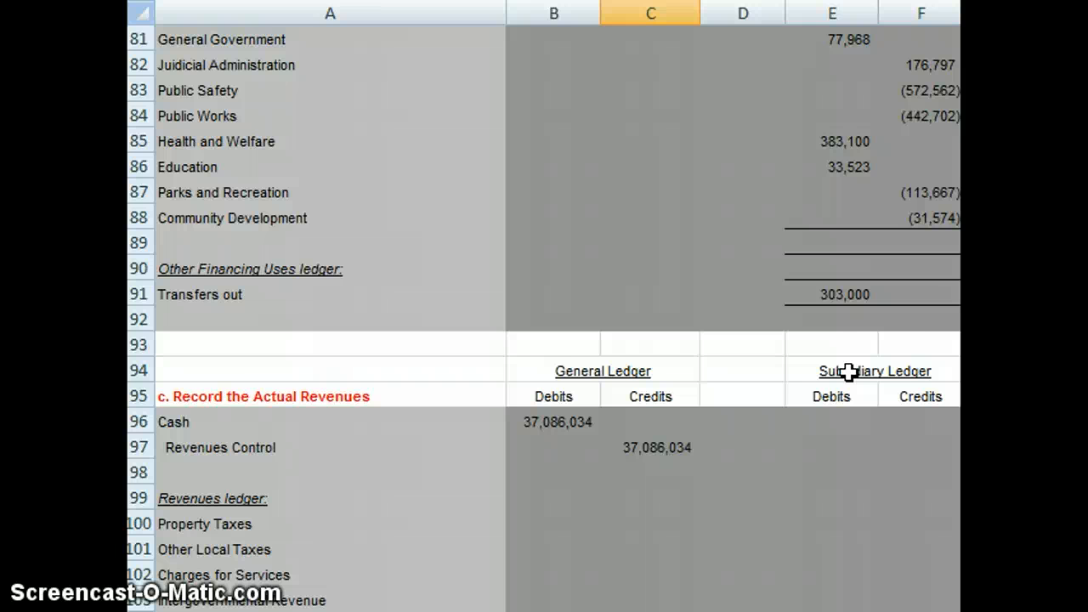
pyautogui.moveTo(850, 505); pyautogui.dragTo(868, 528)
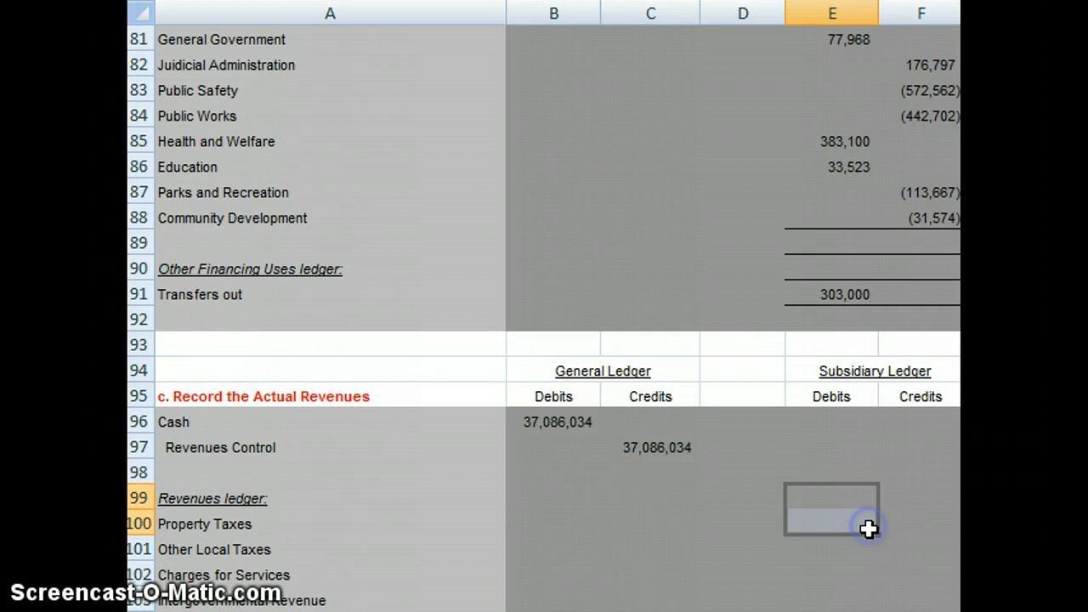
pyautogui.scroll(-5, 868, 528)
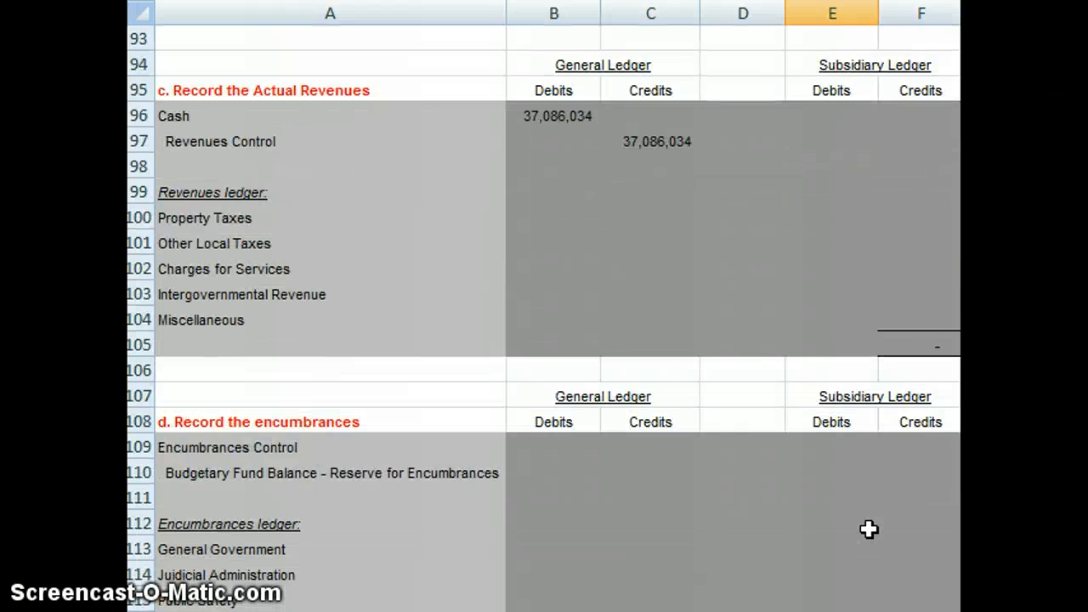
pyautogui.scroll(-1, 868, 528)
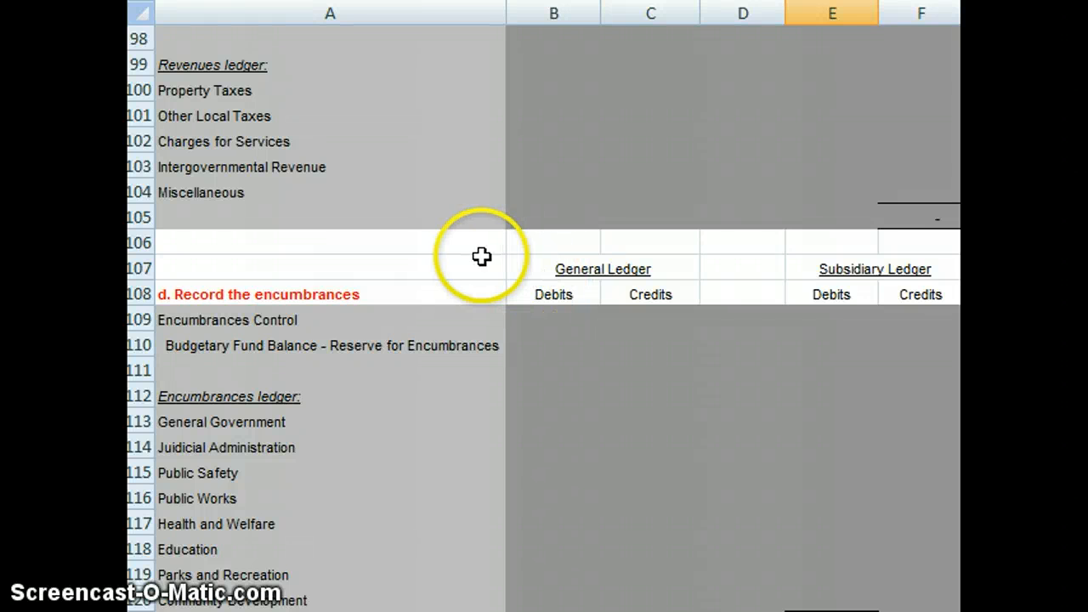
pyautogui.click(560, 321)
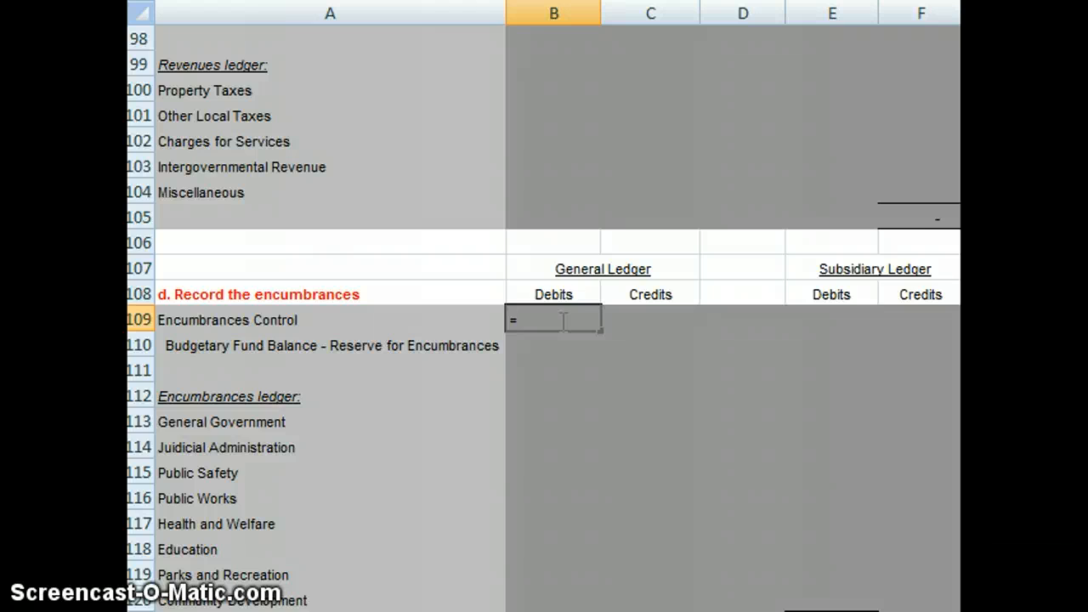
pyautogui.write('=')
pyautogui.press('Up')
pyautogui.press('Up')
pyautogui.press('Up')
pyautogui.press('Up')
pyautogui.press('Up')
pyautogui.press('Up')
pyautogui.press('Up')
pyautogui.press('Up')
pyautogui.press('Up')
pyautogui.press('Up')
pyautogui.press('Up')
pyautogui.press('Up')
pyautogui.press('Up')
pyautogui.press('Up')
pyautogui.press('Up')
pyautogui.press('Up')
pyautogui.press('Up')
pyautogui.press('Up')
pyautogui.press('Up')
pyautogui.press('Up')
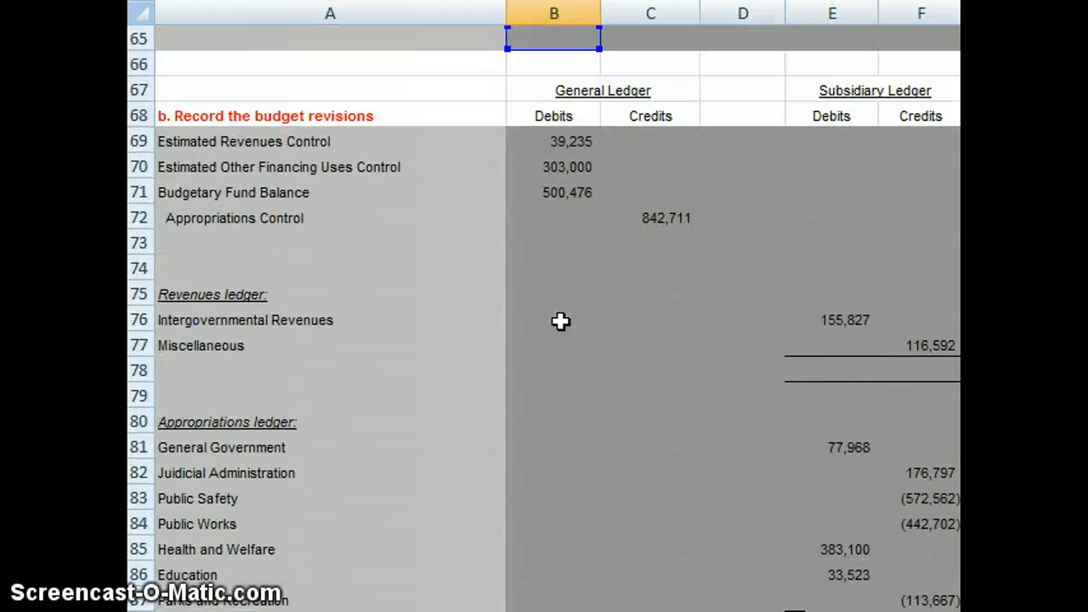
pyautogui.press('Up')
pyautogui.press('Up')
pyautogui.press('Up')
pyautogui.press('Up')
pyautogui.press('Up')
pyautogui.press('Up')
pyautogui.press('Up')
pyautogui.press('Up')
pyautogui.press('Up')
pyautogui.press('Up')
pyautogui.press('Up')
pyautogui.press('Up')
pyautogui.press('Up')
pyautogui.press('Up')
pyautogui.press('Up')
pyautogui.press('Up')
pyautogui.press('Up')
pyautogui.press('Up')
pyautogui.press('Up')
pyautogui.press('Up')
pyautogui.press('Up')
pyautogui.press('Up')
pyautogui.press('Up')
pyautogui.press('Up')
pyautogui.press('Up')
pyautogui.press('Up')
pyautogui.press('Up')
pyautogui.press('Up')
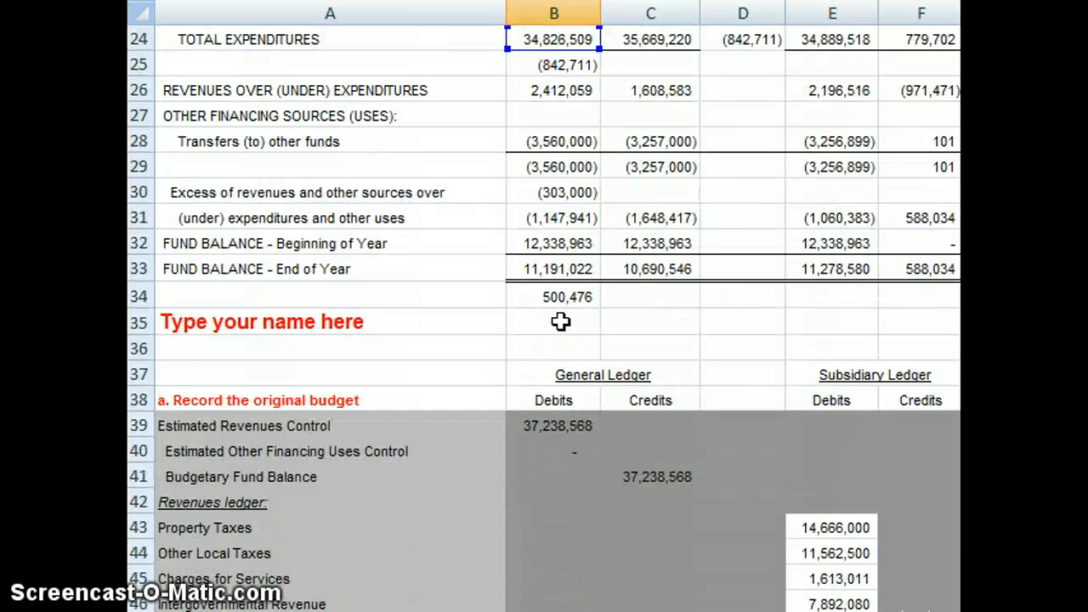
pyautogui.press('Down')
pyautogui.press('Down')
pyautogui.press('Down')
pyautogui.press('Down')
pyautogui.press('Down')
pyautogui.press('Down')
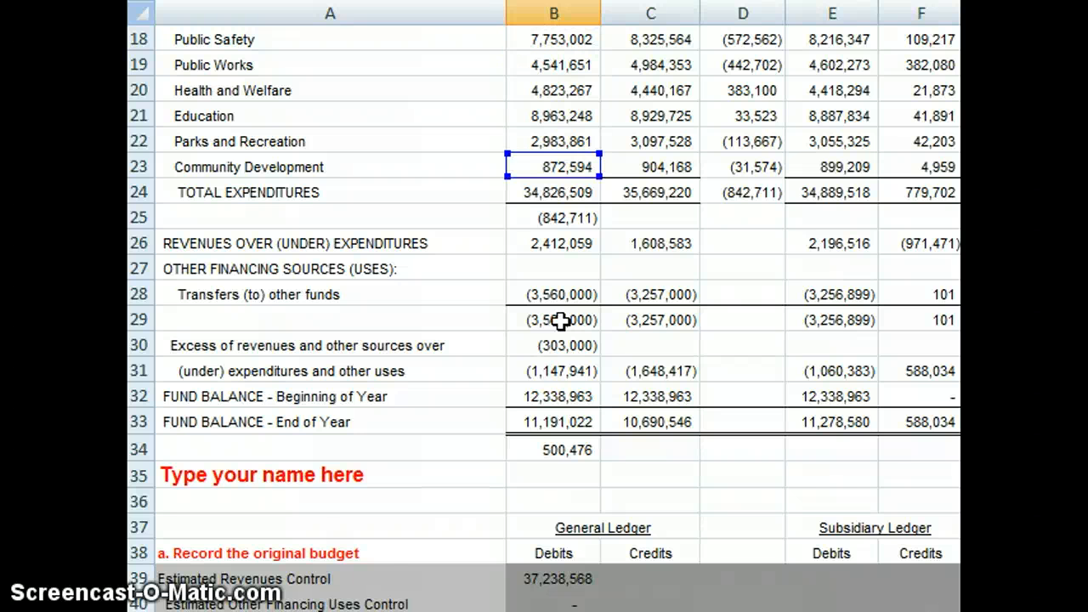
pyautogui.press('Right')
pyautogui.press('Right')
pyautogui.press('Right')
pyautogui.press('Up')
pyautogui.press('Up')
pyautogui.press('Up')
pyautogui.press('Up')
pyautogui.press('Up')
pyautogui.press('Up')
pyautogui.press('Up')
pyautogui.press('Up')
pyautogui.press('Up')
pyautogui.press('Up')
pyautogui.press('Up')
pyautogui.press('Up')
pyautogui.press('Up')
pyautogui.press('Up')
pyautogui.press('Up')
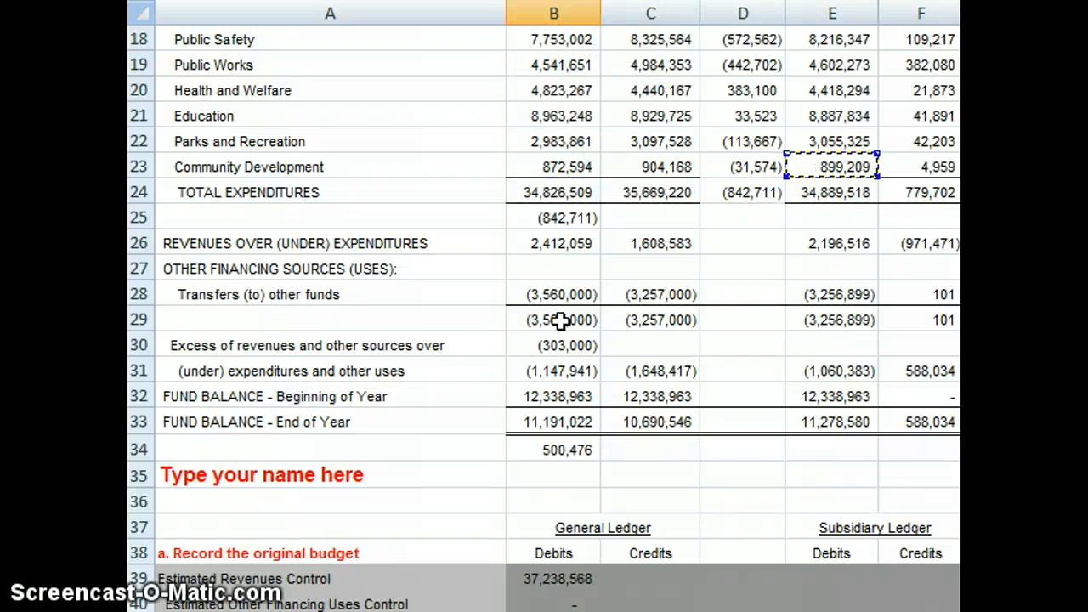
pyautogui.press('Up')
pyautogui.press('Up')
pyautogui.press('Up')
pyautogui.press('Up')
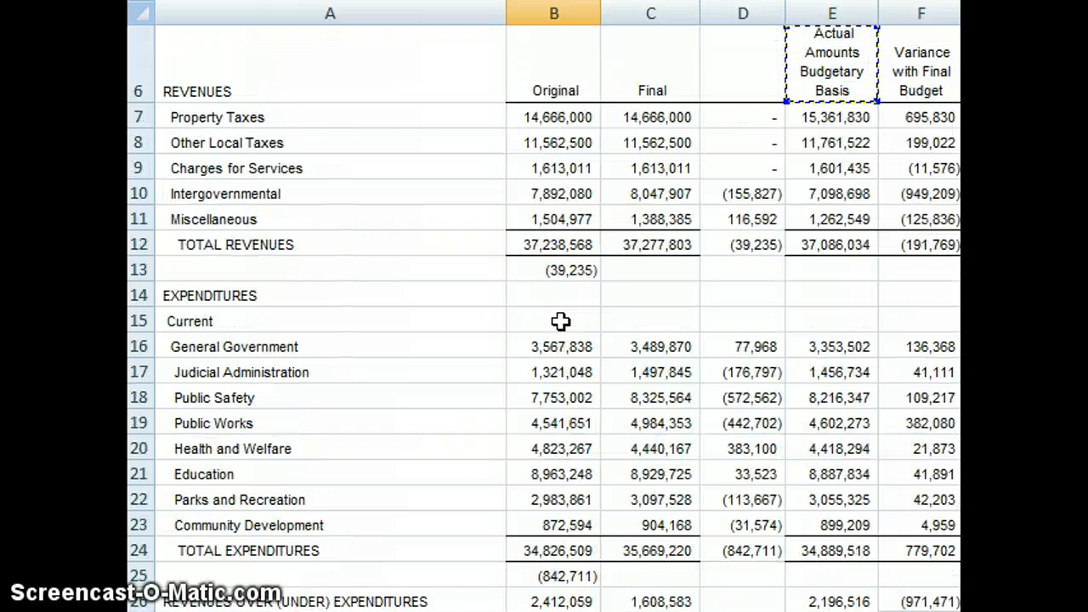
pyautogui.press('Down')
pyautogui.press('Down')
pyautogui.press('Down')
pyautogui.press('Down')
pyautogui.press('Down')
pyautogui.press('Down')
pyautogui.press('Down')
pyautogui.press('Down')
pyautogui.press('Down')
pyautogui.press('Down')
pyautogui.press('Down')
pyautogui.press('Down')
pyautogui.press('Down')
pyautogui.press('Down')
pyautogui.press('Down')
pyautogui.press('Down')
pyautogui.press('Down')
pyautogui.press('Down')
pyautogui.press('Down')
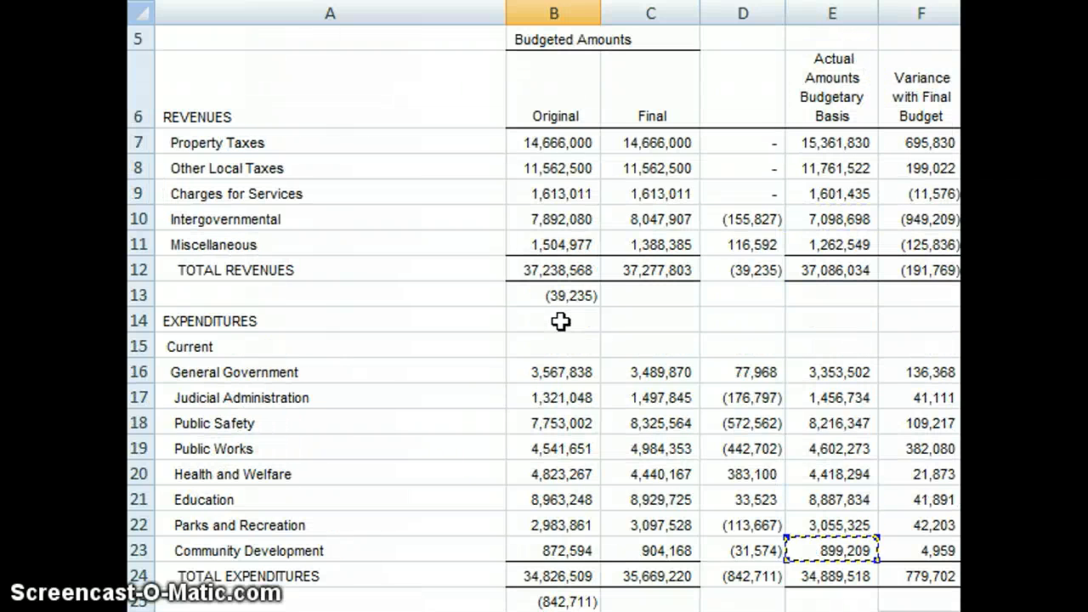
pyautogui.press('Return')
# Step: Set the Budgetary Fund Balance - Reserve for Encumbrances credit in C110 equal to the Encumbrances Control debit with =B109
pyautogui.scroll(-3, 560, 321)
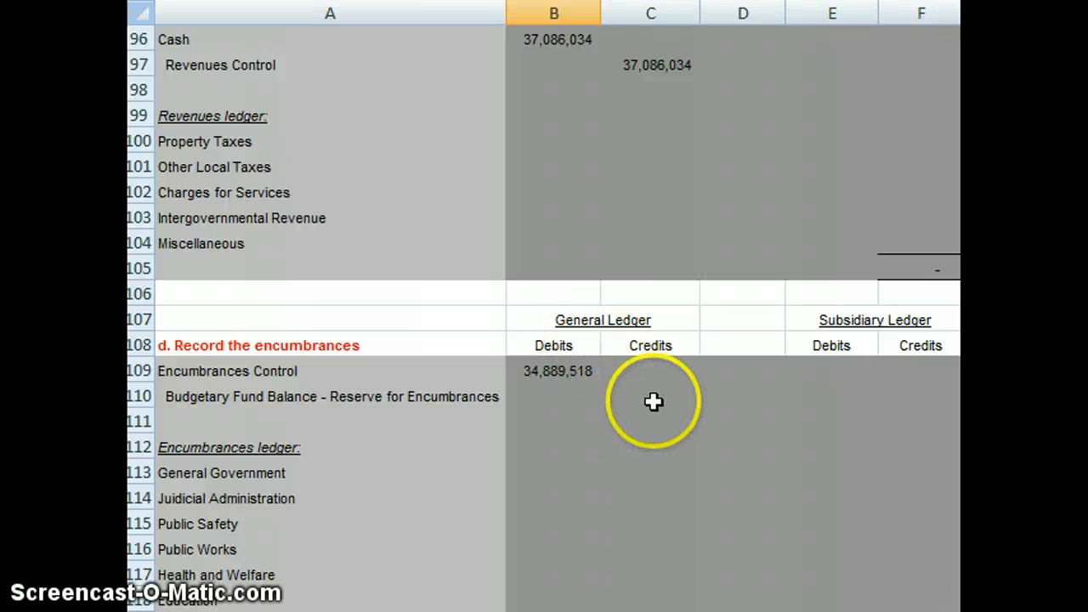
pyautogui.click(649, 393)
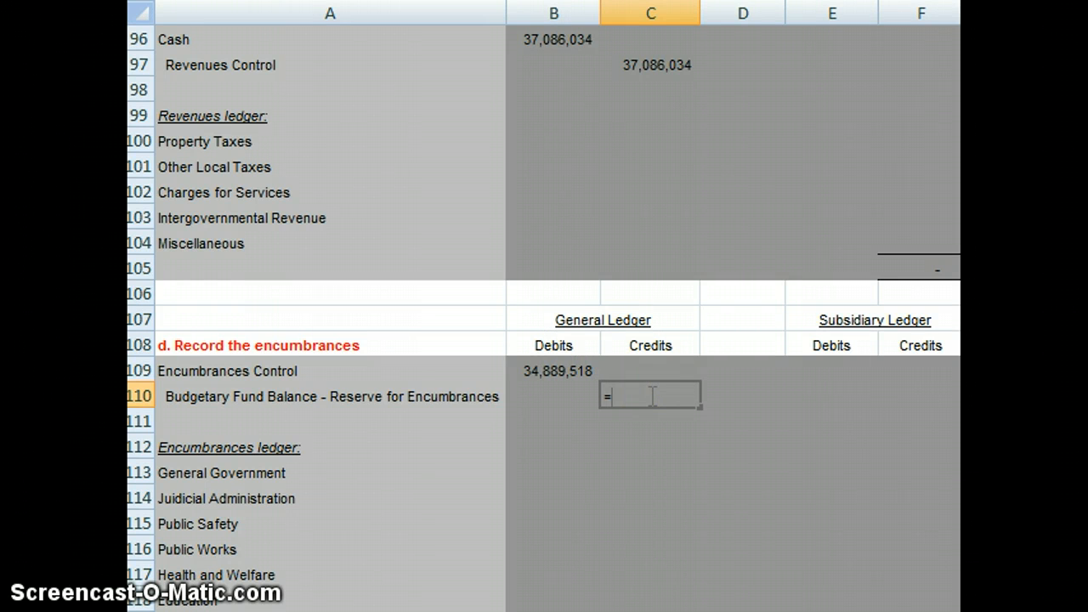
pyautogui.write('=')
pyautogui.press('Up')
pyautogui.press('Left')
pyautogui.press('Return')
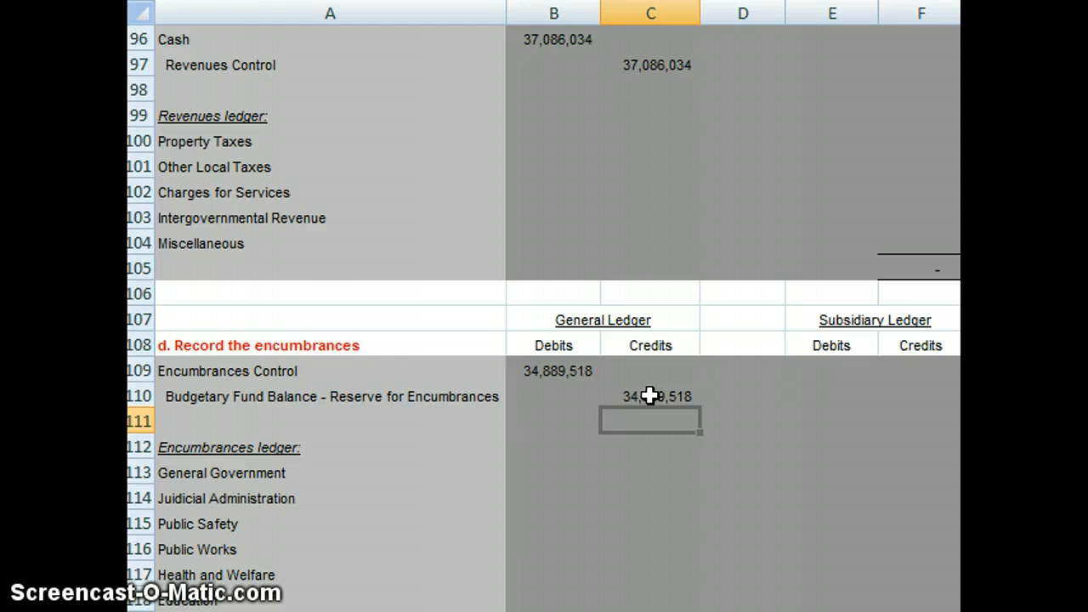
# Step: Link the Reserve for Encumbrances debit in B125 of the encumbrance reversal entry to the Encumbrances Control amount in B109
pyautogui.press('Down')
pyautogui.press('Down')
pyautogui.press('Down')
pyautogui.press('Down')
pyautogui.press('Down')
pyautogui.press('Down')
pyautogui.press('Down')
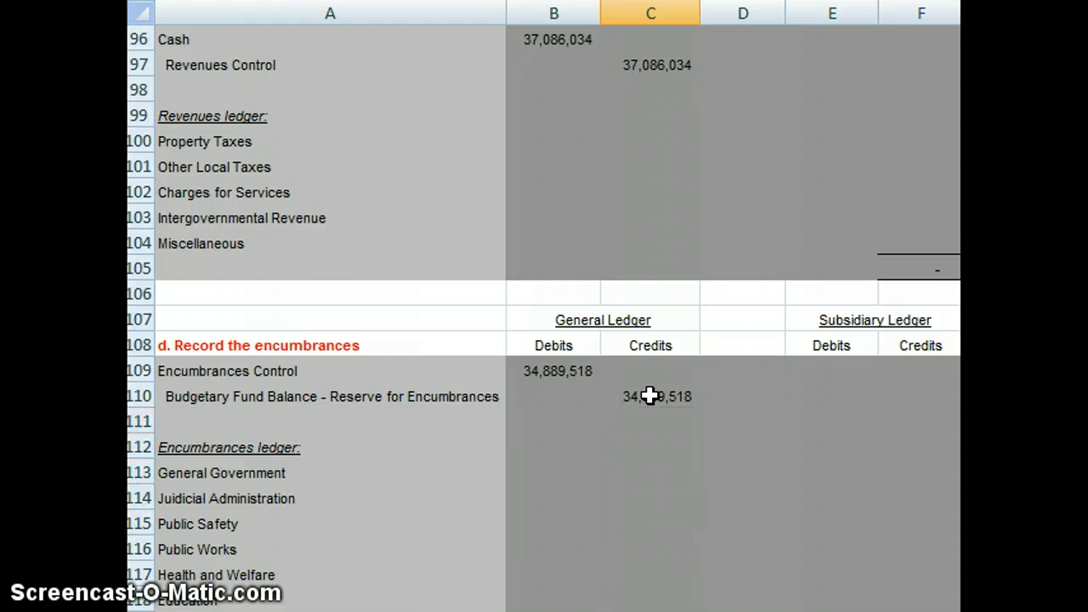
pyautogui.press('Down')
pyautogui.press('Down')
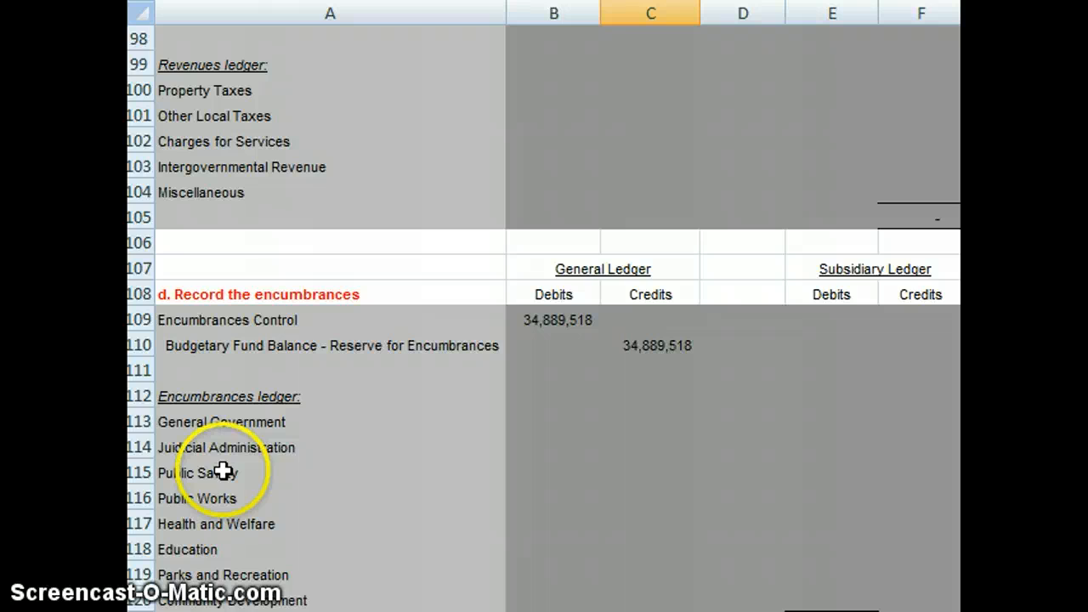
pyautogui.scroll(-9, 223, 470)
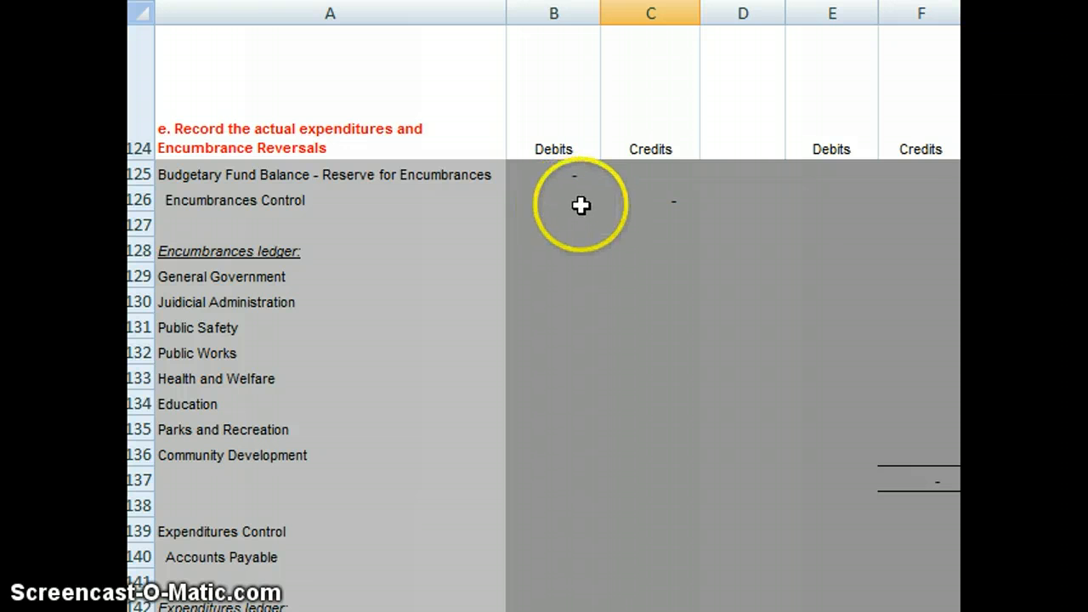
pyautogui.click(566, 176)
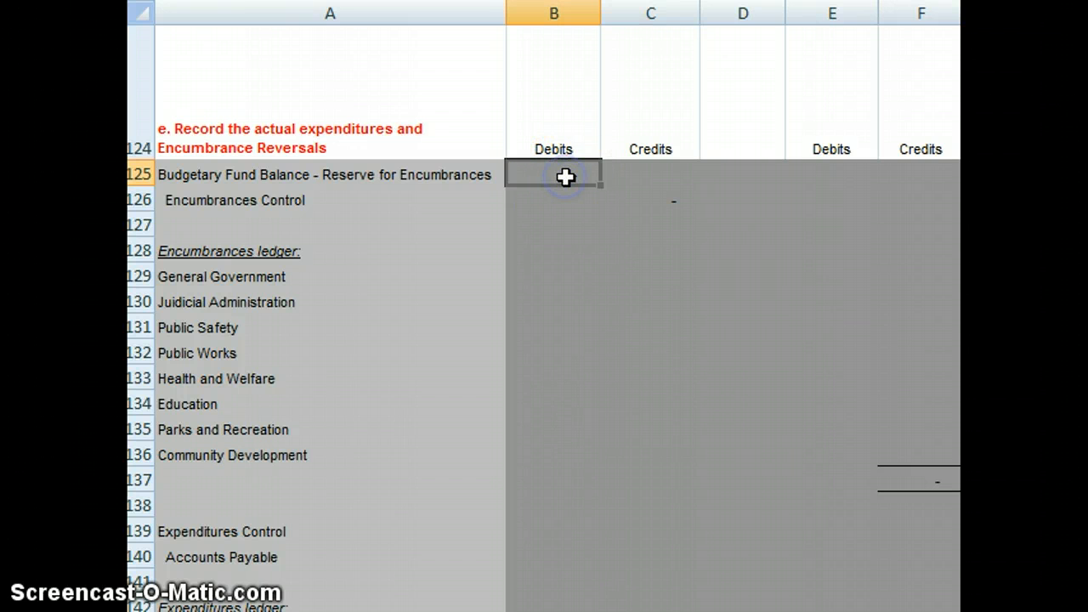
pyautogui.write('=')
pyautogui.press('Up')
pyautogui.press('Up')
pyautogui.press('Up')
pyautogui.press('Up')
pyautogui.press('Up')
pyautogui.press('Up')
pyautogui.press('Up')
pyautogui.press('Up')
pyautogui.press('Up')
pyautogui.press('Up')
pyautogui.press('Up')
pyautogui.press('Up')
pyautogui.press('Up')
pyautogui.press('Up')
pyautogui.press('Up')
pyautogui.press('Up')
pyautogui.press('Up')
pyautogui.press('Up')
pyautogui.press('Up')
pyautogui.press('Up')
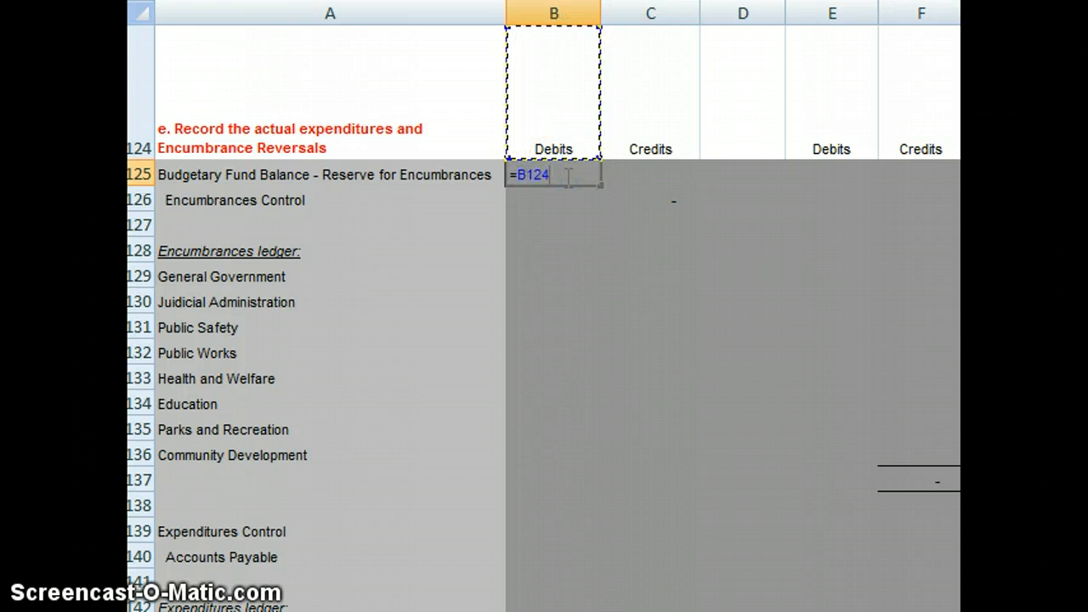
pyautogui.press('Up')
pyautogui.press('Up')
pyautogui.press('Up')
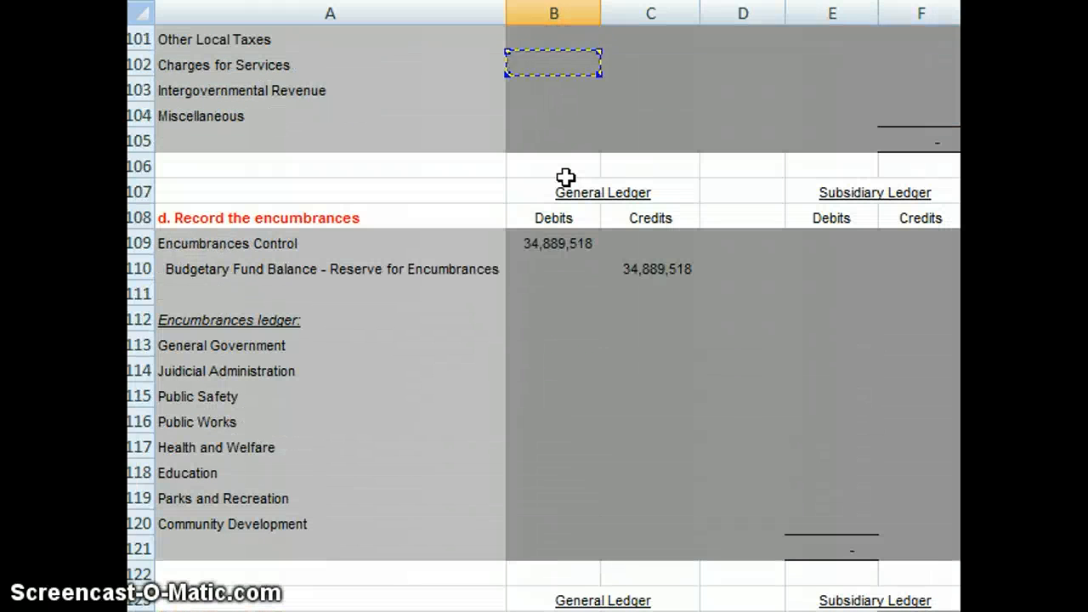
pyautogui.press('Down')
pyautogui.press('Down')
pyautogui.press('Down')
pyautogui.press('Down')
pyautogui.press('Down')
pyautogui.press('Down')
pyautogui.press('Down')
pyautogui.press('Down')
pyautogui.press('Down')
pyautogui.press('Down')
pyautogui.press('Up')
pyautogui.press('Up')
pyautogui.press('Up')
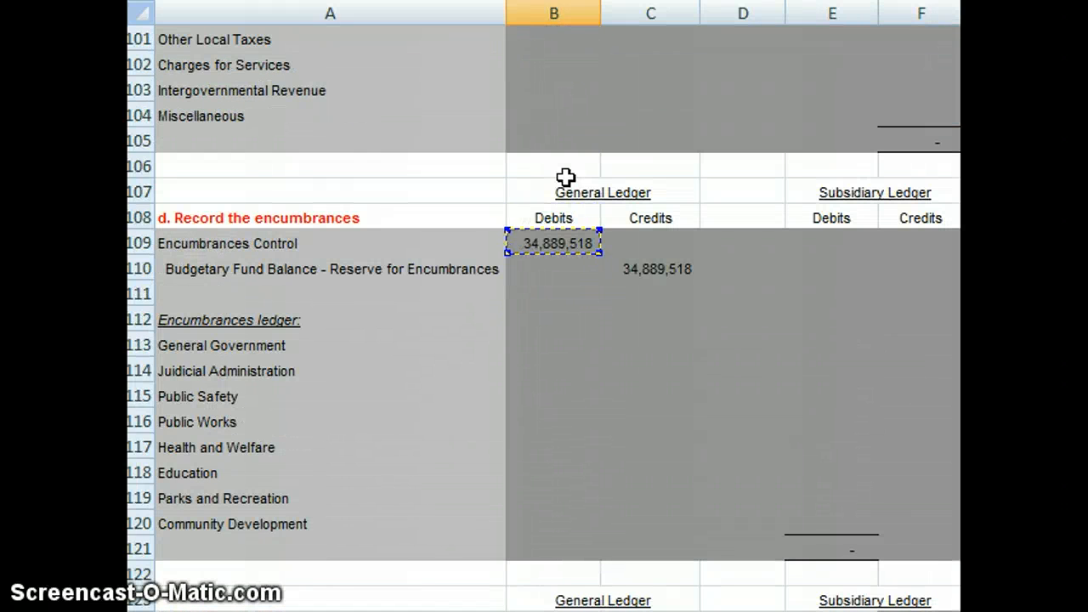
pyautogui.press('Return')
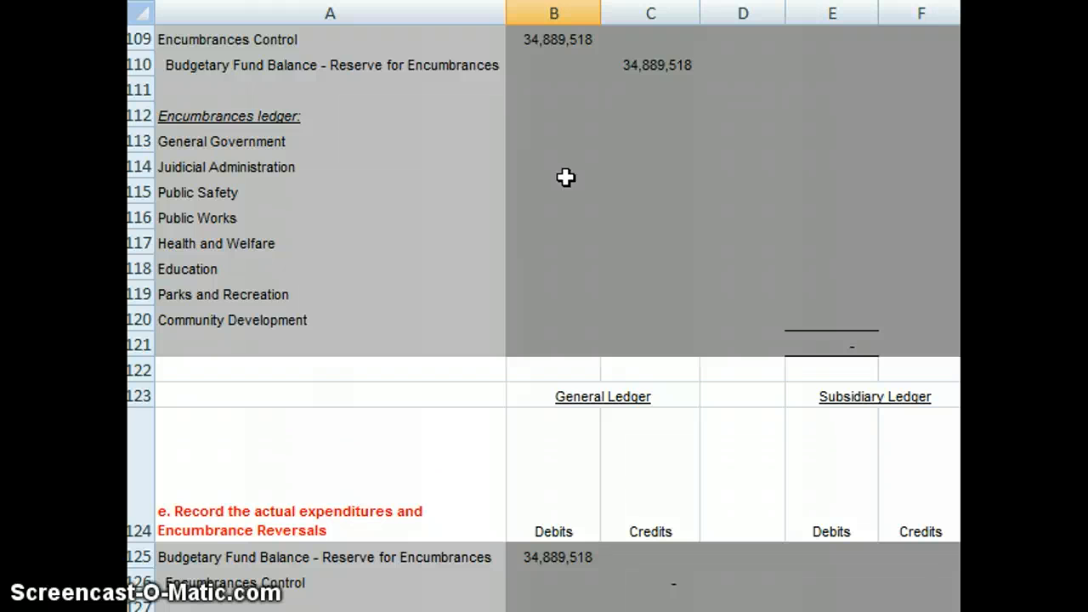
# Step: Set the Encumbrances Control credit in C126 of the reversal entry with the formula =B125
pyautogui.scroll(-1, 566, 176)
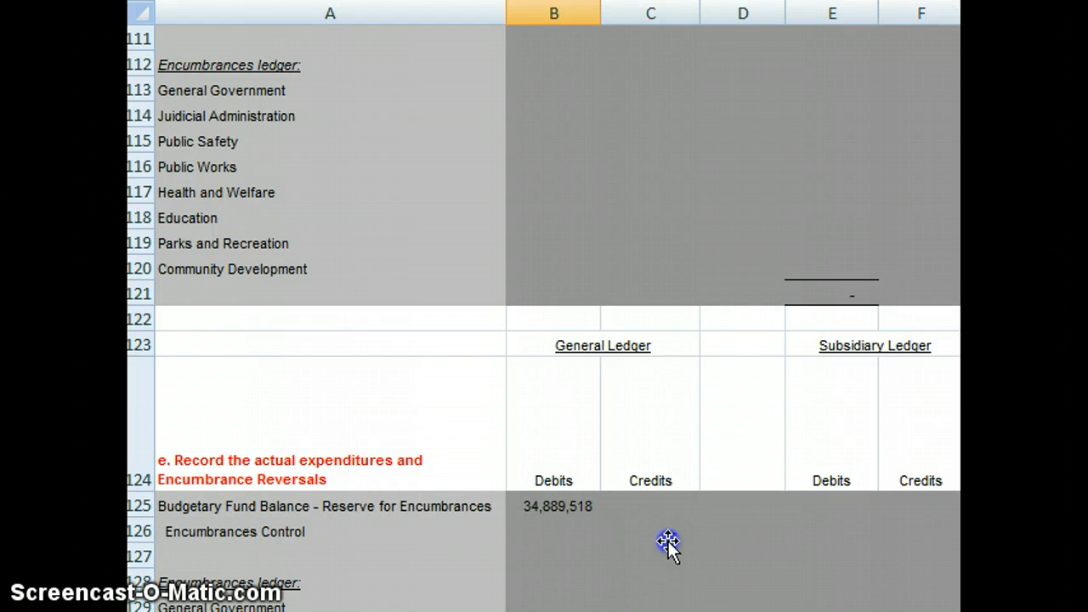
pyautogui.click(667, 544)
pyautogui.write('=')
pyautogui.press('Up')
pyautogui.press('Left')
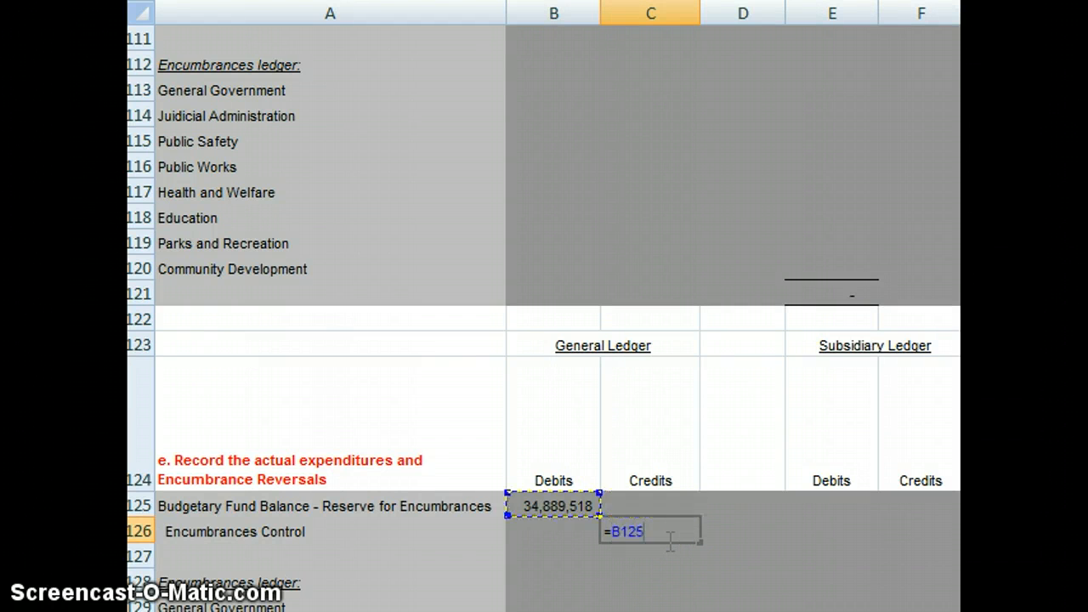
pyautogui.press('Return')
# Step: Link the Expenditures Control debit in B139 to the reversed encumbrances amount with =B125
pyautogui.scroll(-1, 668, 541)
pyautogui.scroll(-4, 668, 540)
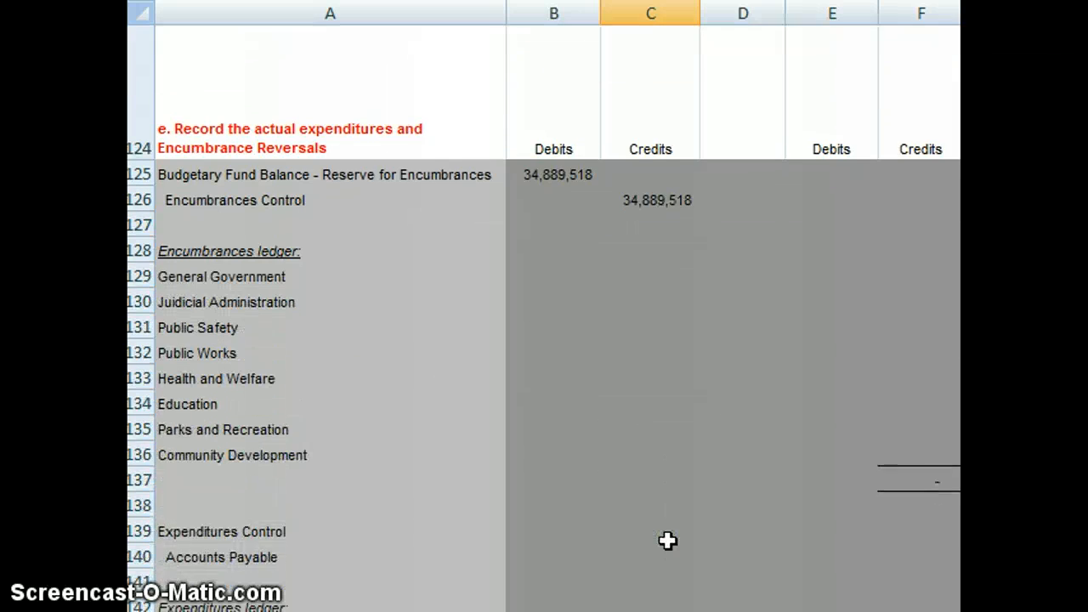
pyautogui.press('Up')
pyautogui.press('Up')
pyautogui.press('Up')
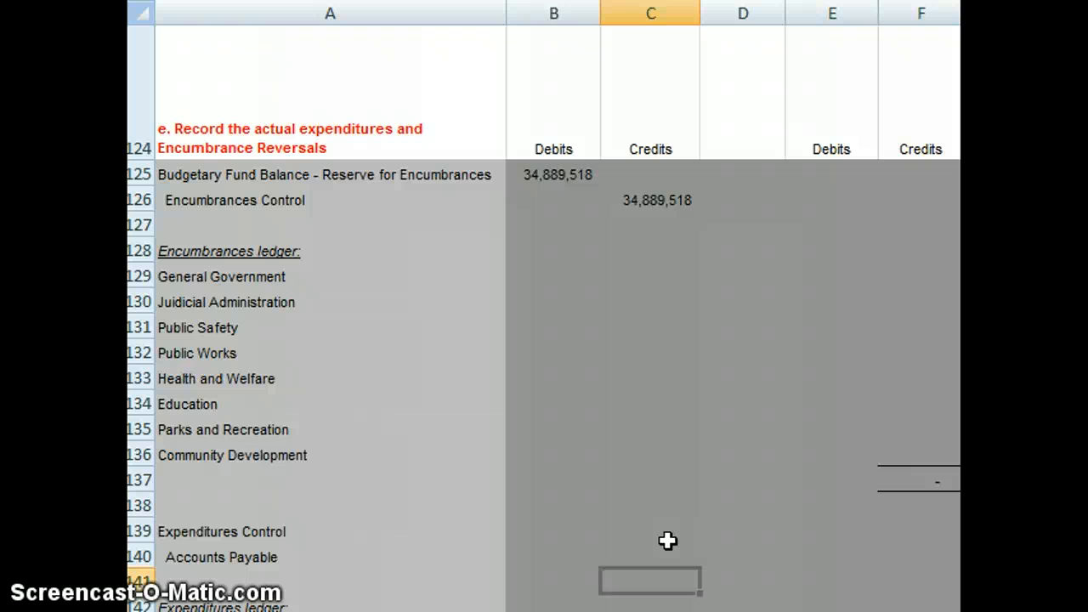
pyautogui.press('Left')
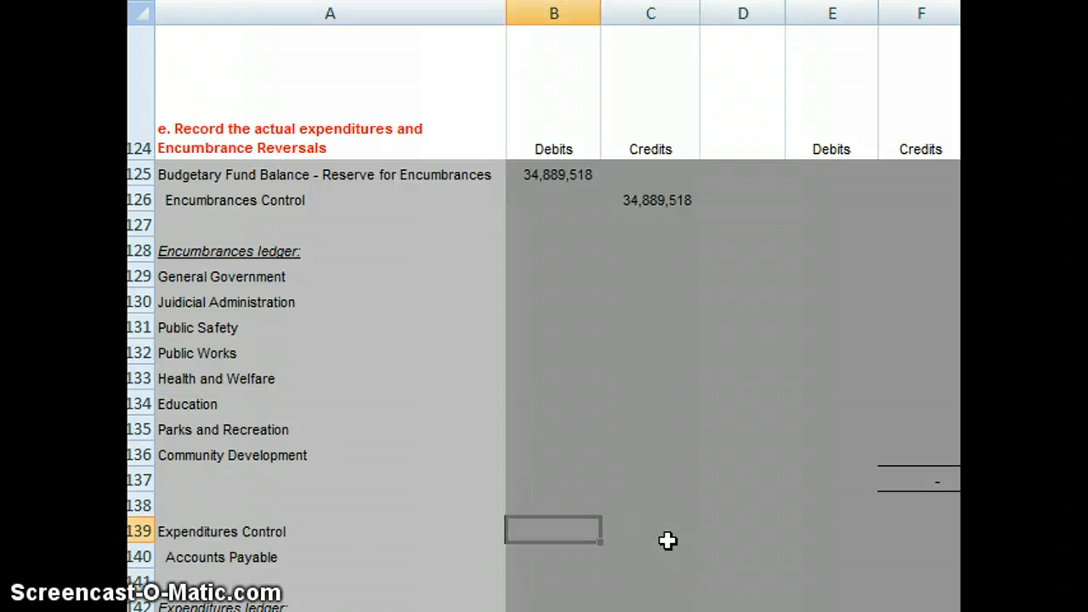
pyautogui.press('Right')
pyautogui.press('Left')
pyautogui.write('=')
pyautogui.press('Up')
pyautogui.press('Up')
pyautogui.press('Up')
pyautogui.press('Up')
pyautogui.press('Up')
pyautogui.press('Up')
pyautogui.press('Up')
pyautogui.press('Up')
pyautogui.press('Up')
pyautogui.press('Up')
pyautogui.press('Up')
pyautogui.press('Up')
pyautogui.press('Up')
pyautogui.press('Up')
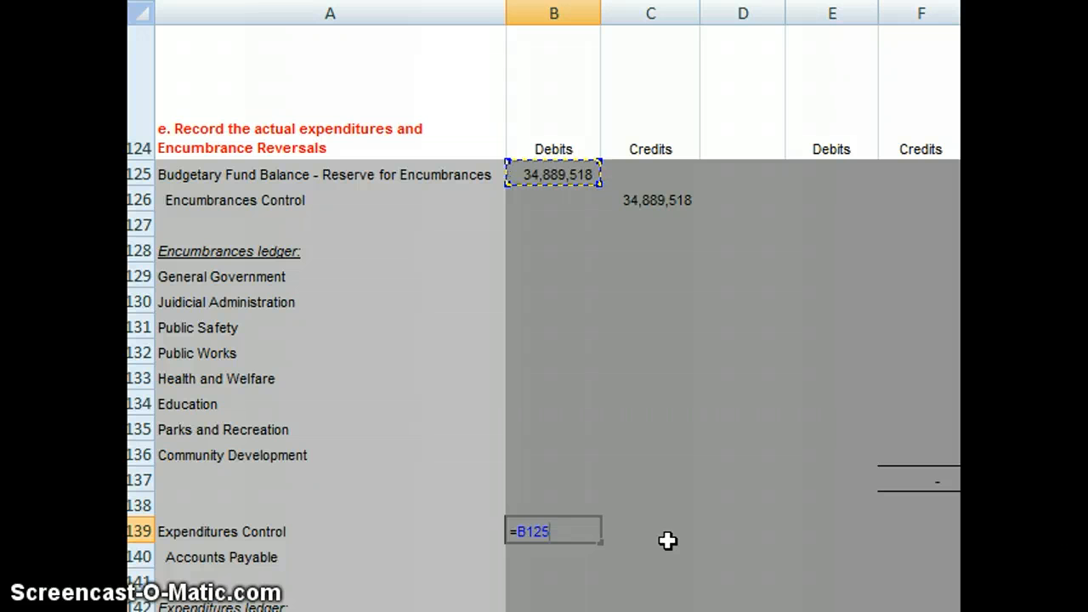
pyautogui.press('Return')
pyautogui.press('Right')
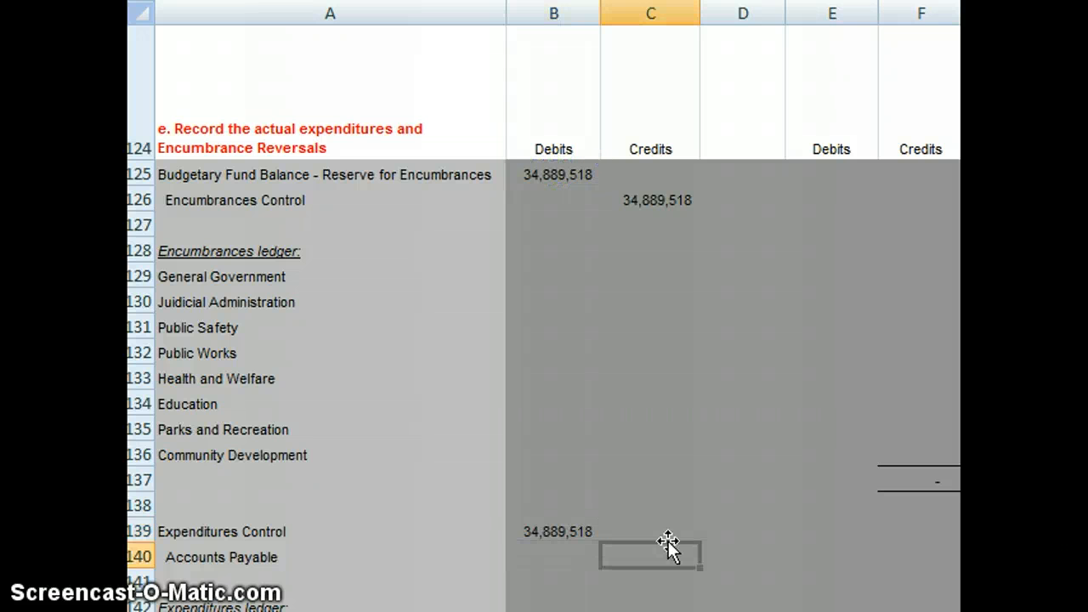
# Step: Set the Accounts Payable credit in C140 equal to the Expenditures Control debit with =B139
pyautogui.write('=')
pyautogui.press('Up')
pyautogui.press('Left')
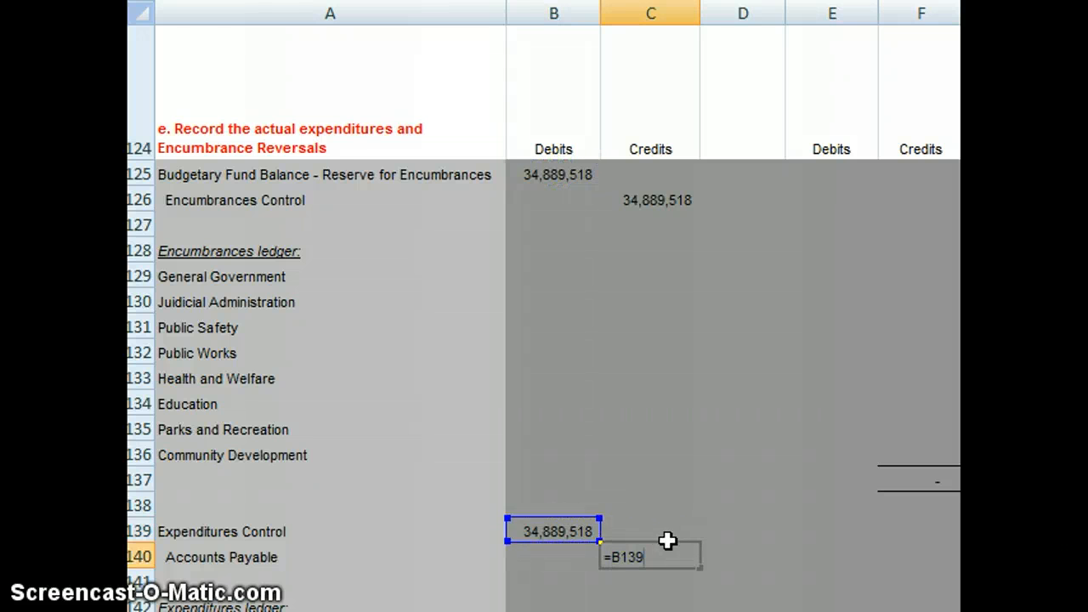
pyautogui.press('Return')
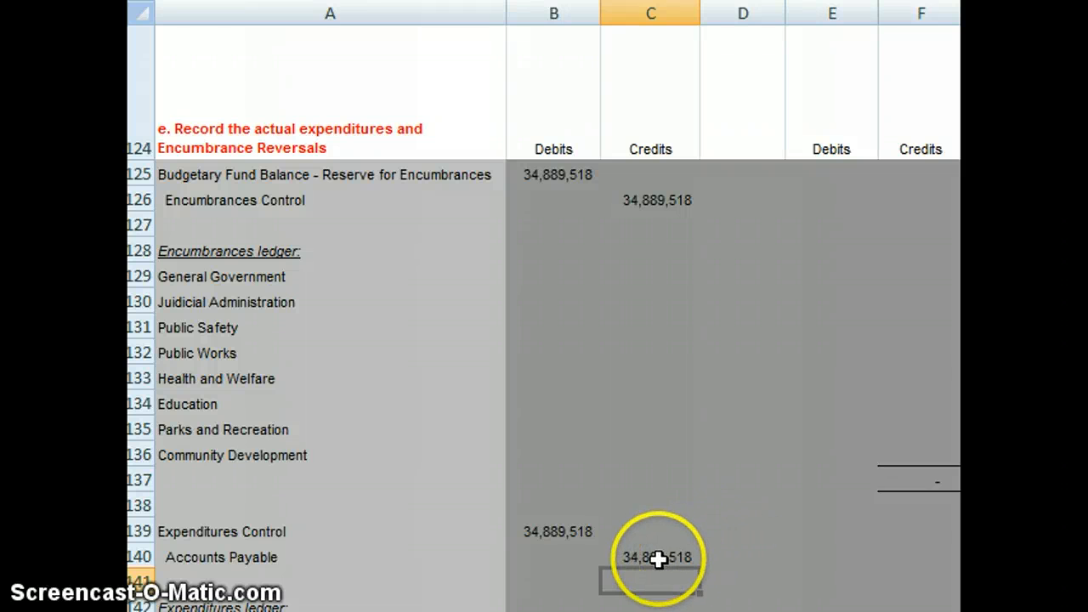
# Step: Copy the actual expenditures by function, General Government through Community Development, from E16:E23 of the schedule
pyautogui.press('Down')
pyautogui.press('Down')
pyautogui.press('Down')
pyautogui.press('Down')
pyautogui.press('Down')
pyautogui.press('Down')
pyautogui.press('Down')
pyautogui.press('Down')
pyautogui.press('Down')
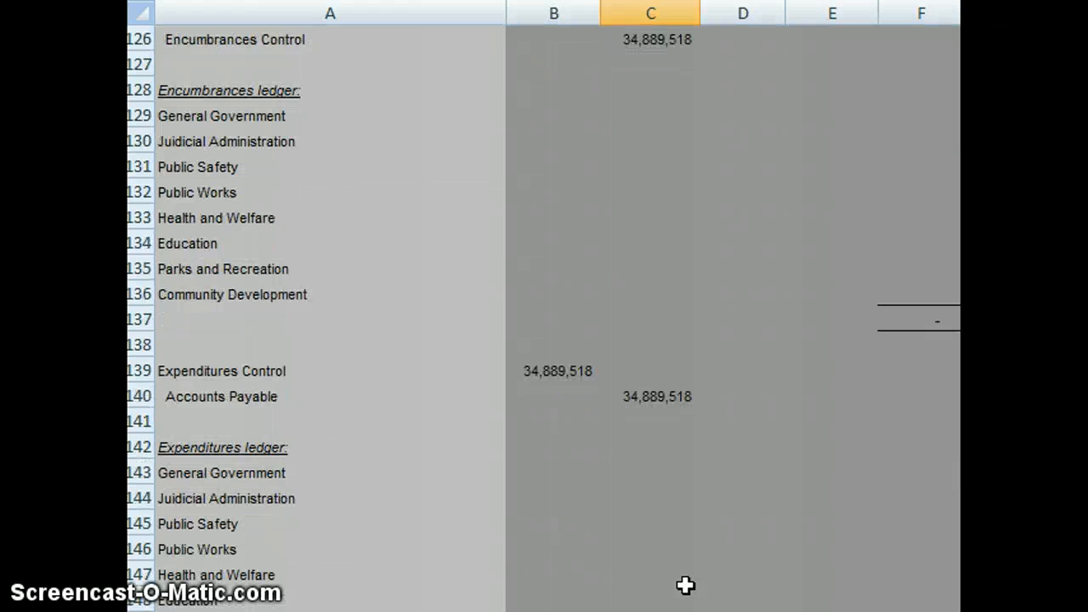
pyautogui.press('Up')
pyautogui.press('Up')
pyautogui.press('Up')
pyautogui.press('Up')
pyautogui.press('Up')
pyautogui.press('Up')
pyautogui.press('Up')
pyautogui.press('Right')
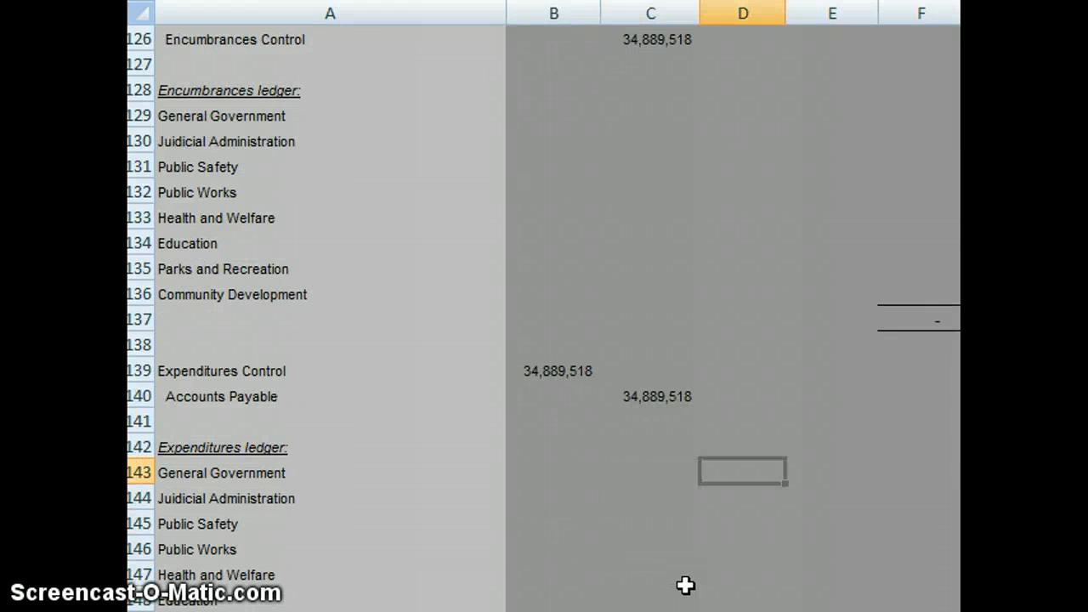
pyautogui.press('Right')
pyautogui.press('pageup')
pyautogui.press('pageup')
pyautogui.press('pageup')
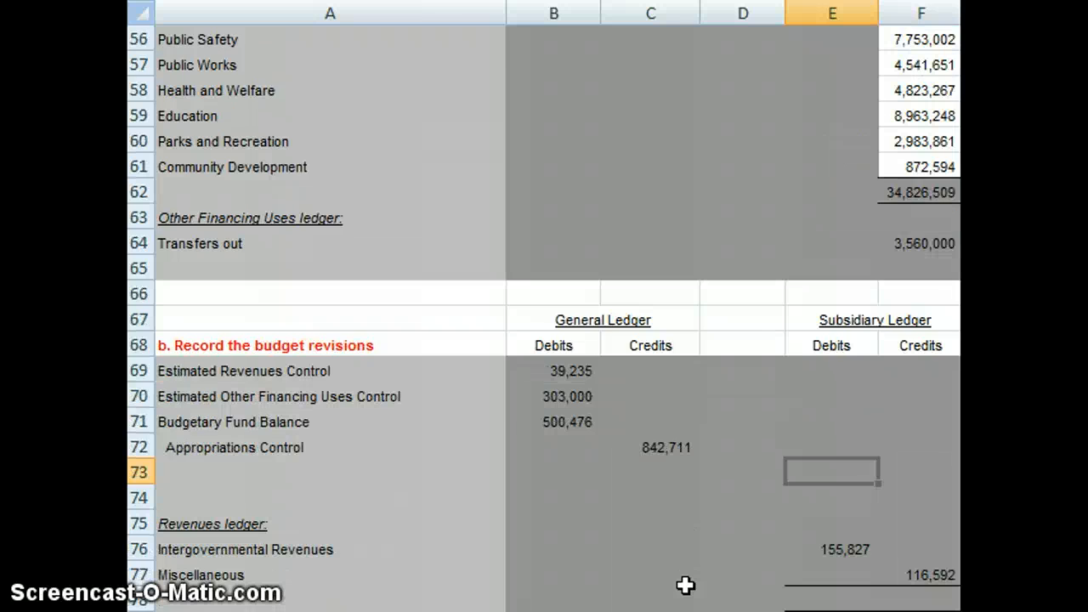
pyautogui.press('pageup')
pyautogui.press('pageup')
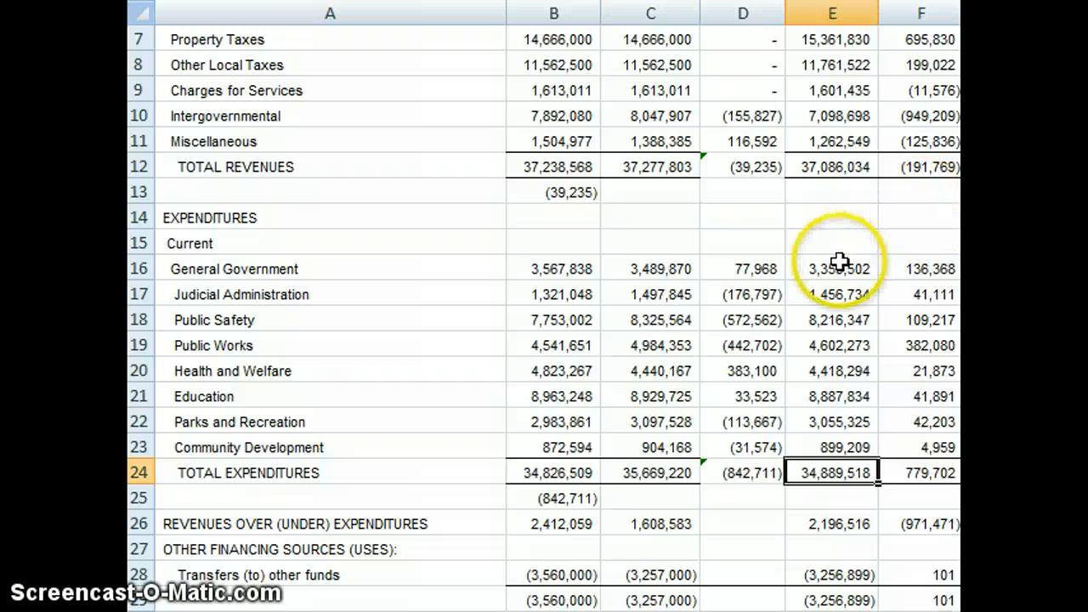
pyautogui.moveTo(827, 266); pyautogui.dragTo(833, 439)
pyautogui.hotkey('ctrl', 'c')
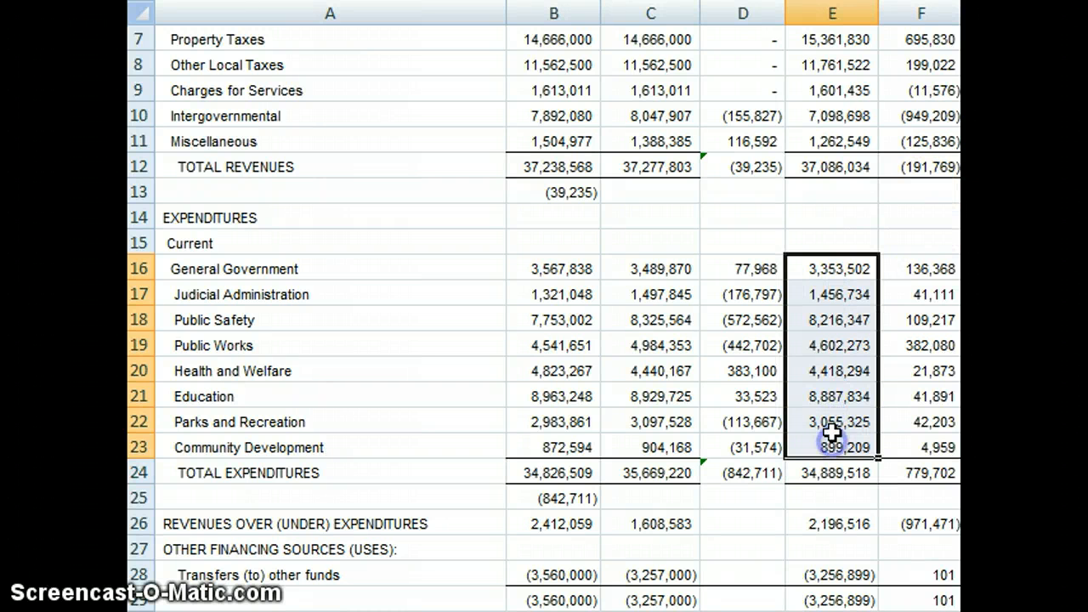
pyautogui.rightClick(831, 324)
pyautogui.click(935, 0)
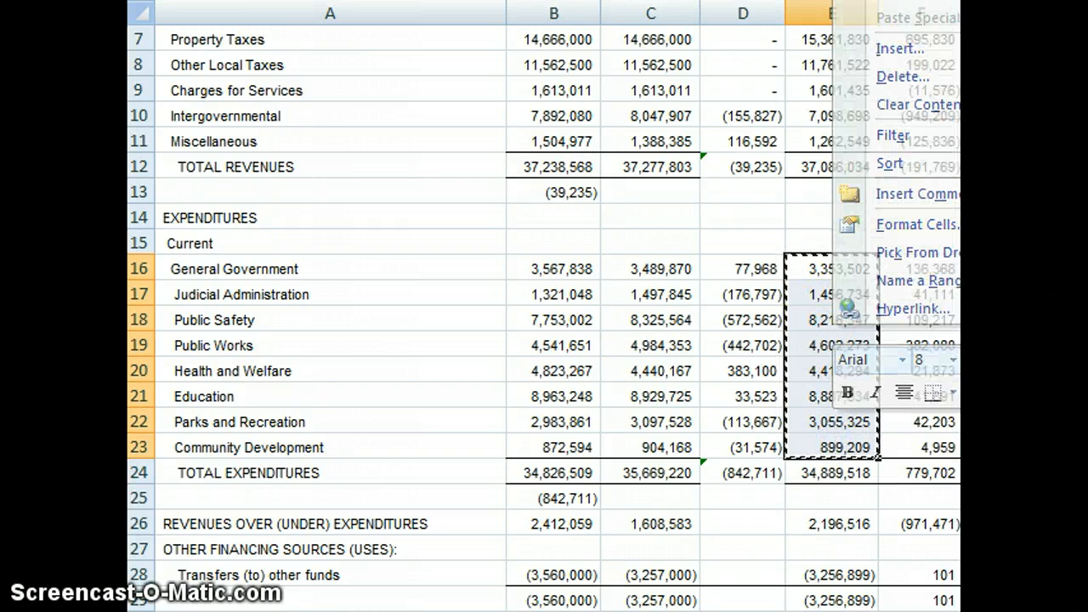
# Step: Paste the copied actual expenditures into the debit column of the Expenditures ledger, starting at General Government in E143
pyautogui.press('pagedown')
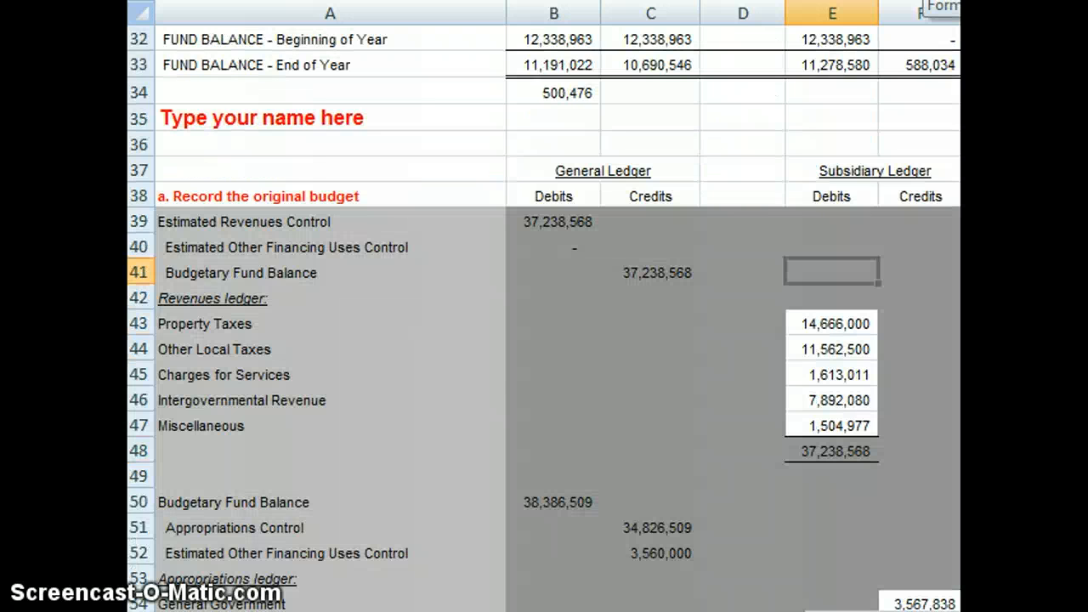
pyautogui.press('pagedown')
pyautogui.press('pagedown')
pyautogui.press('pagedown')
pyautogui.press('pagedown')
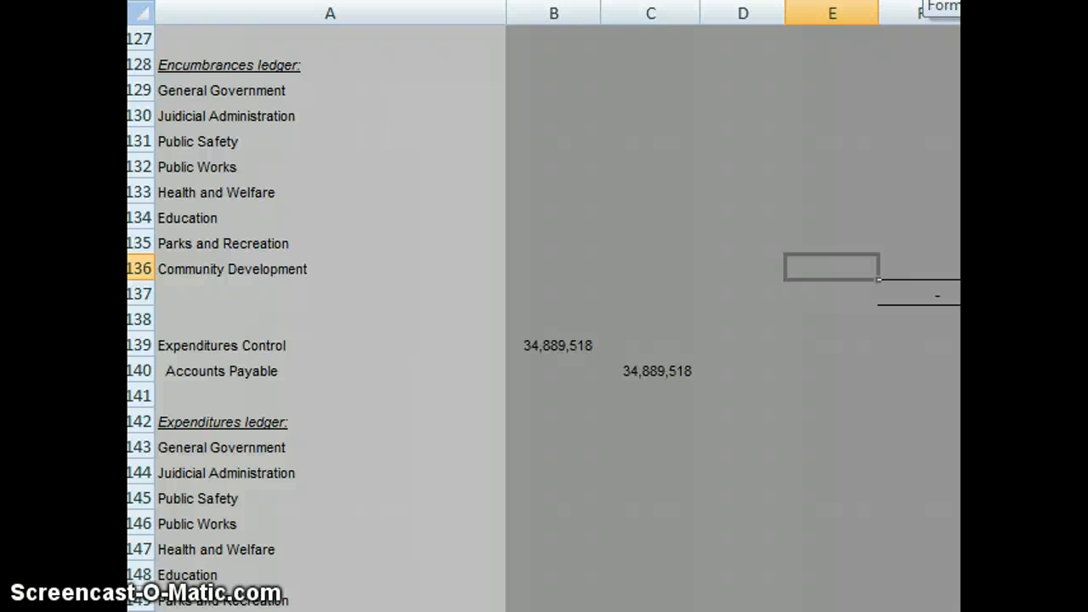
pyautogui.press('Down')
pyautogui.press('Down')
pyautogui.press('Down')
pyautogui.press('Down')
pyautogui.press('Down')
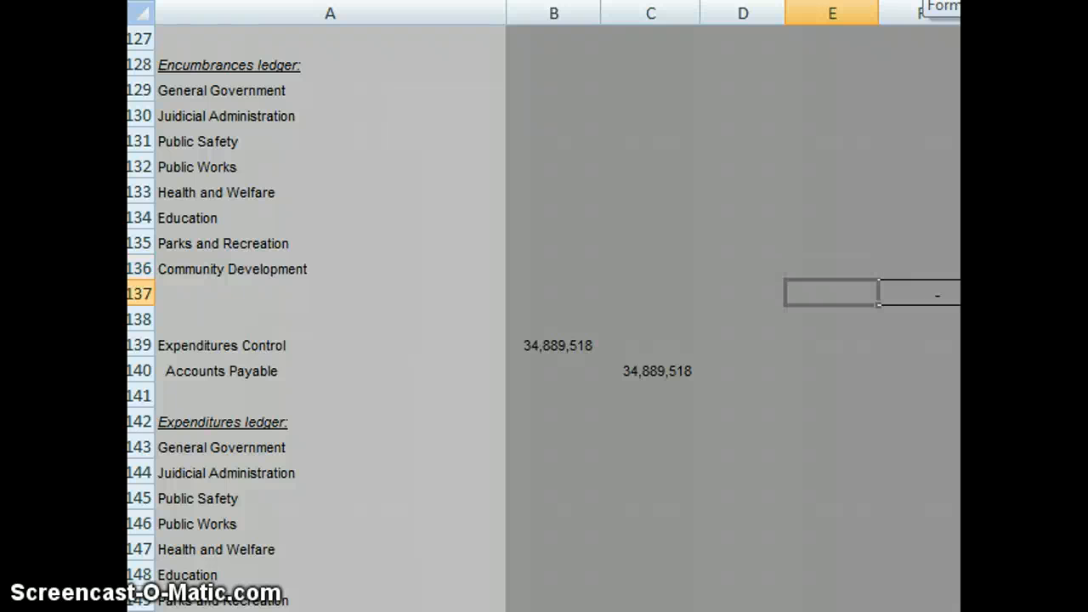
pyautogui.press('Down')
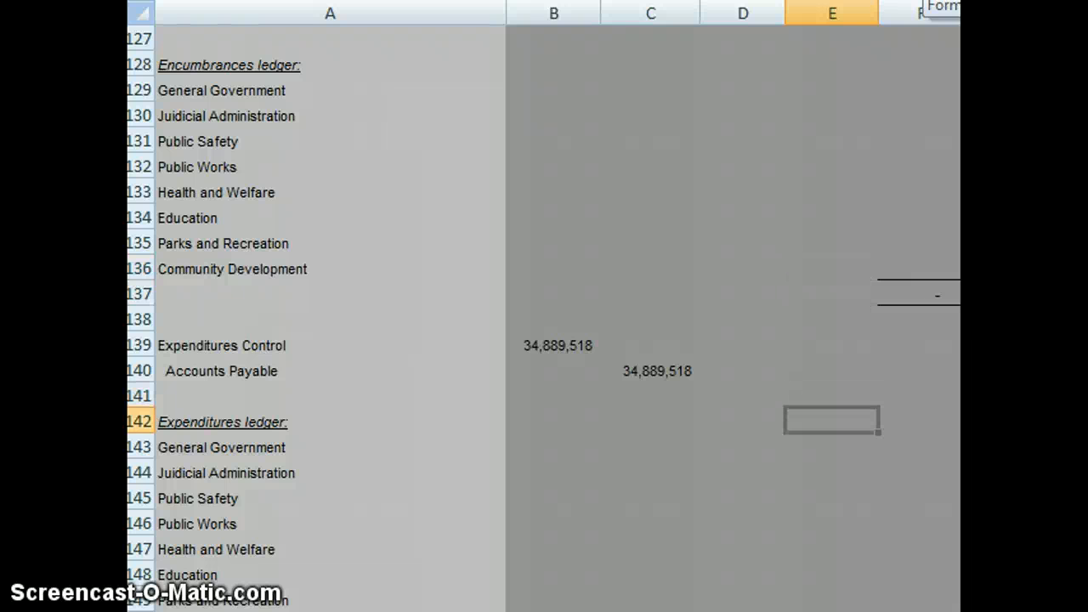
pyautogui.press('Down')
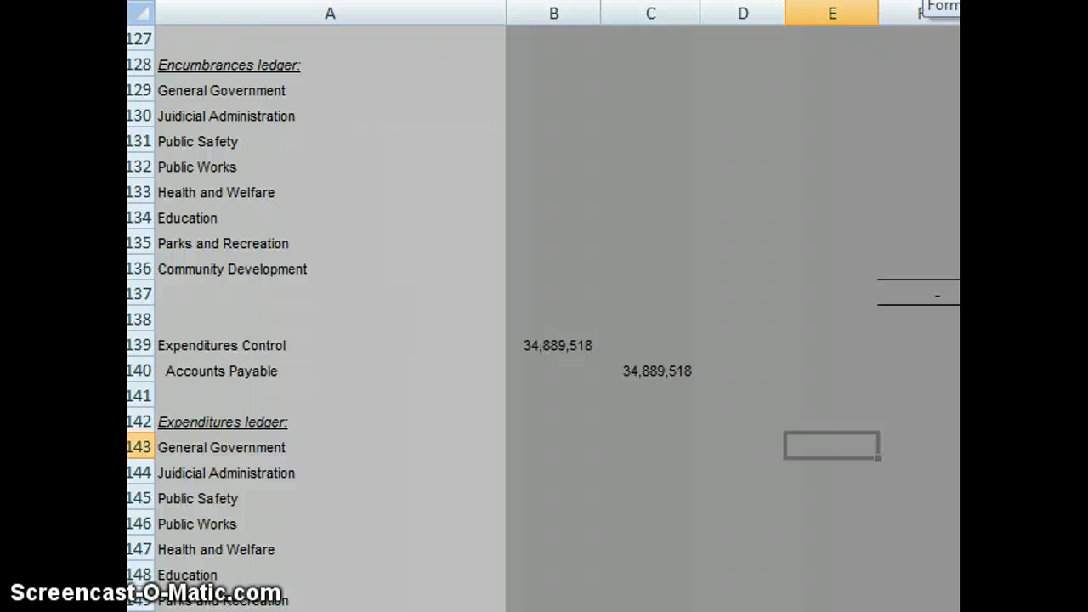
pyautogui.hotkey('ctrl', 'v')
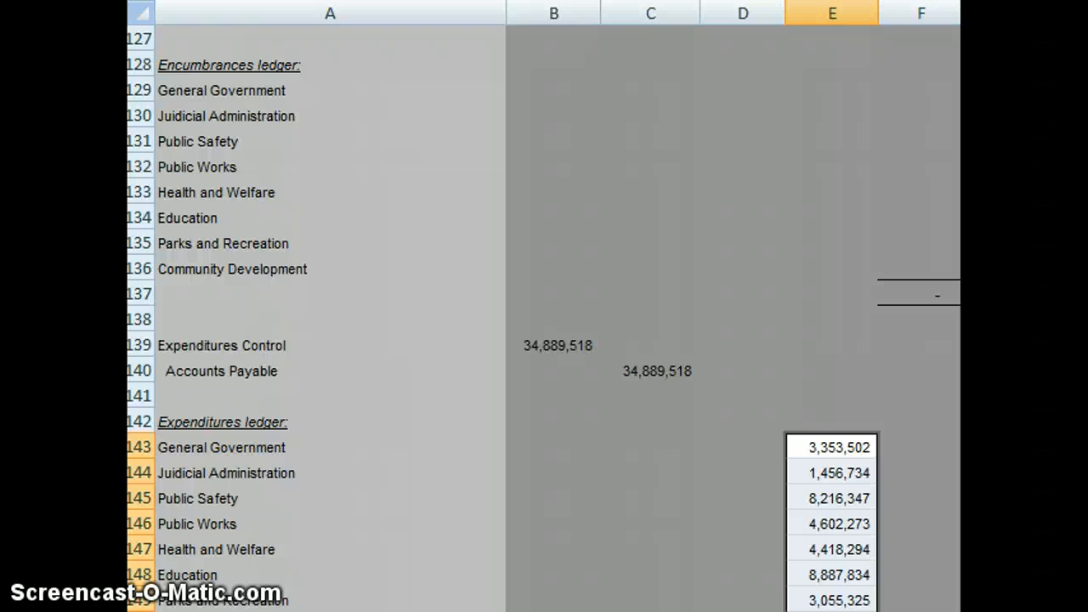
# Step: Paste the same expenditure amounts as credits into the Encumbrances ledger of the reversal entry, starting at General Government in F129
pyautogui.press('Down')
pyautogui.press('Down')
pyautogui.press('Down')
pyautogui.press('Down')
pyautogui.press('Down')
pyautogui.press('Down')
pyautogui.press('Down')
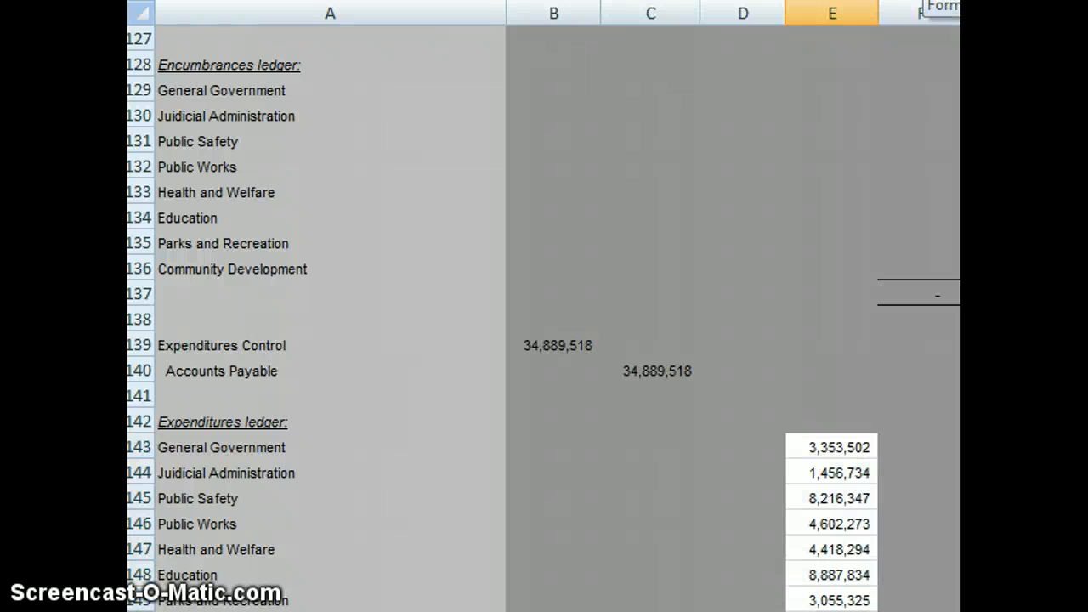
pyautogui.write('899,209')
pyautogui.press('Up')
pyautogui.press('Up')
pyautogui.press('Up')
pyautogui.press('Up')
pyautogui.press('Up')
pyautogui.press('Up')
pyautogui.press('Up')
pyautogui.press('Up')
pyautogui.press('Up')
pyautogui.press('Up')
pyautogui.press('Up')
pyautogui.press('Up')
pyautogui.press('Up')
pyautogui.press('Up')
pyautogui.press('Up')
pyautogui.press('Up')
pyautogui.press('Up')
pyautogui.press('Up')
pyautogui.press('Up')
pyautogui.press('Up')
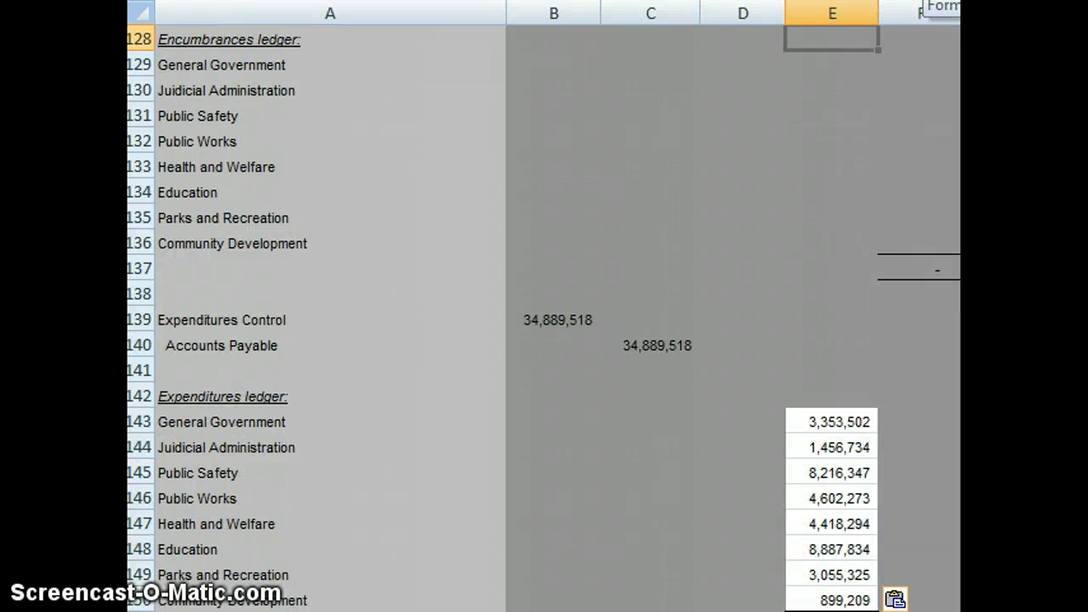
pyautogui.press('Down')
pyautogui.press('Right')
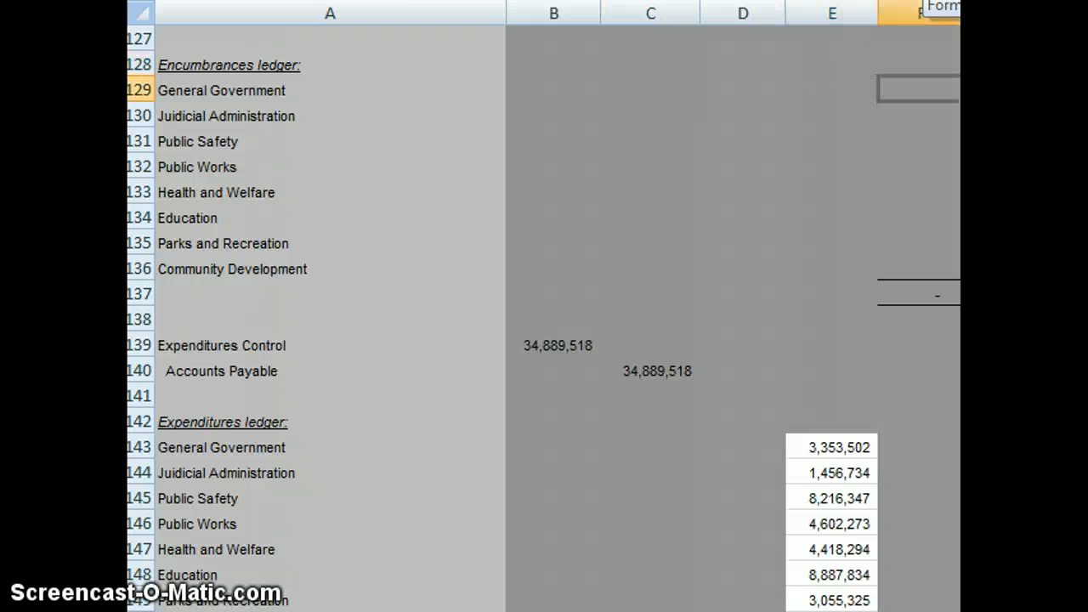
pyautogui.write('3,353,502 1,456,734 8,216,347 4,602,273 4,418,294 8,887,834 3,055,325 899,209')
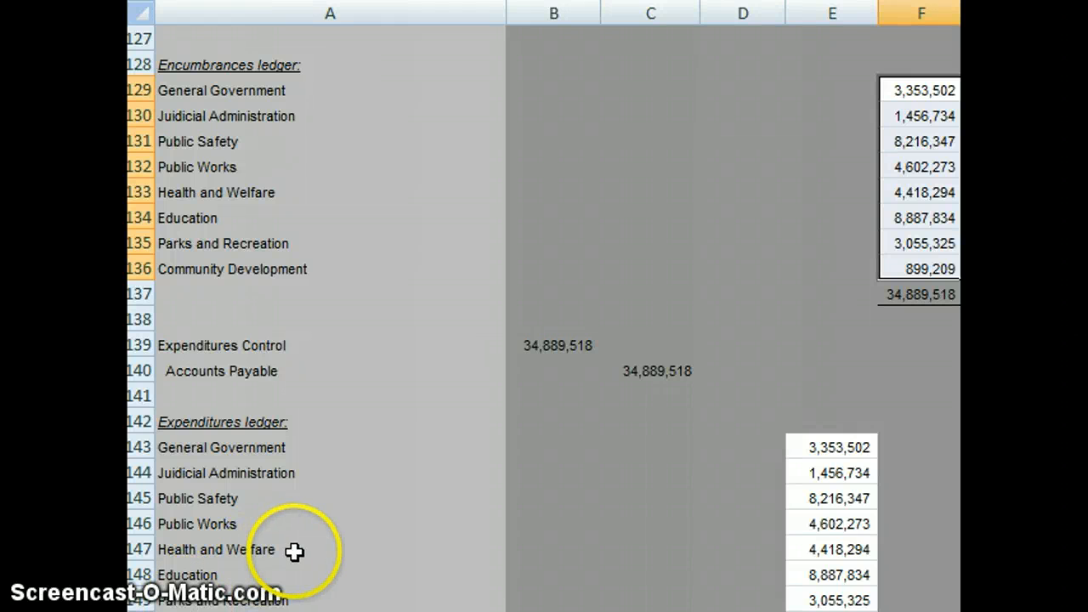
pyautogui.press('Down')
pyautogui.press('Down')
pyautogui.press('Down')
pyautogui.press('Down')
pyautogui.press('Down')
pyautogui.press('Down')
pyautogui.press('Down')
pyautogui.press('Down')
pyautogui.press('Down')
pyautogui.press('Down')
pyautogui.press('Down')
pyautogui.press('Down')
pyautogui.press('Down')
pyautogui.press('Down')
pyautogui.press('Down')
pyautogui.press('Down')
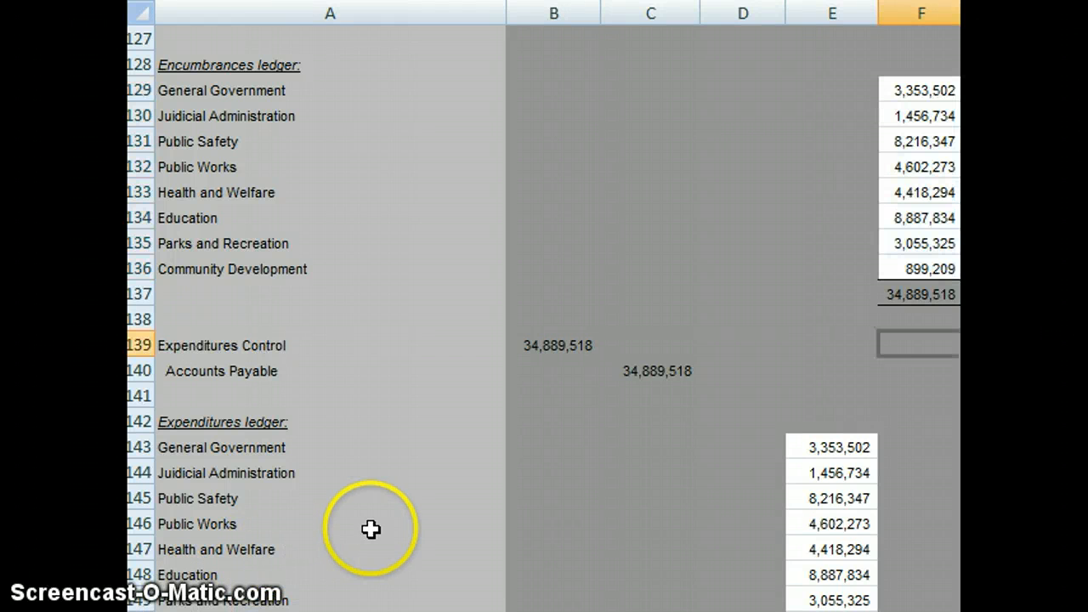